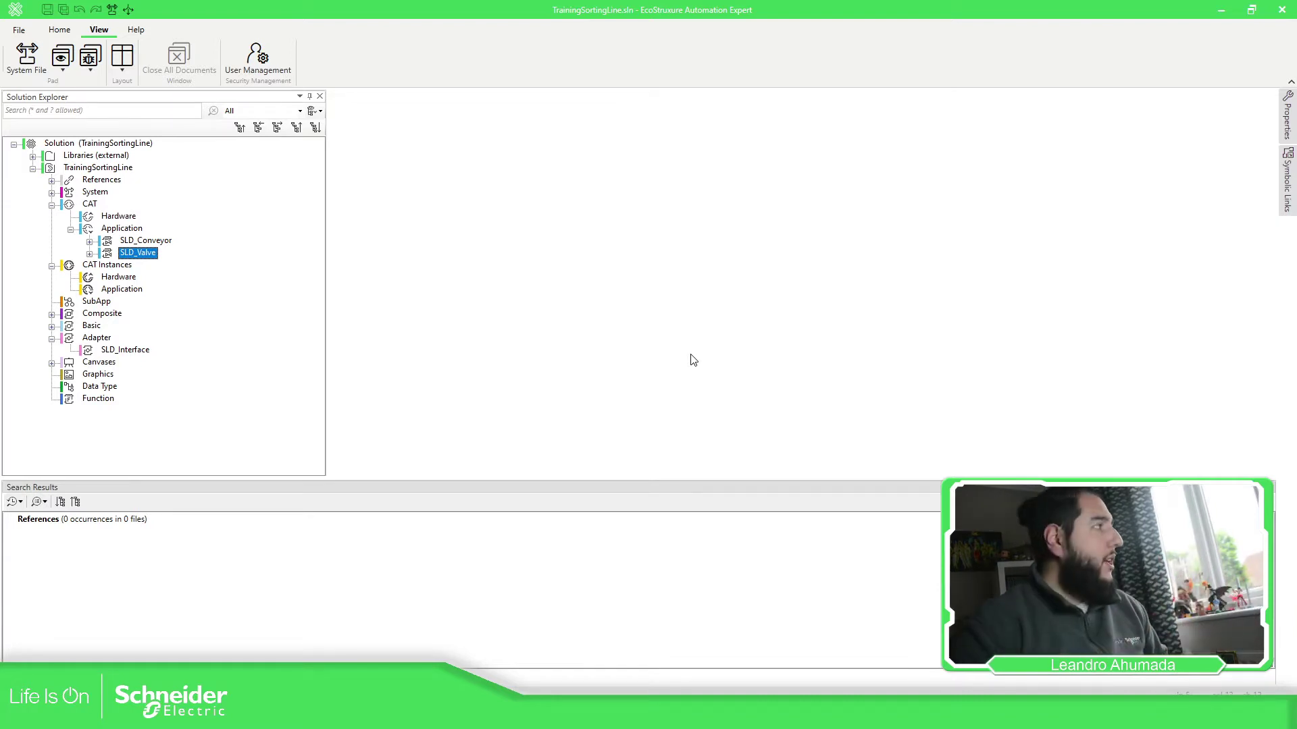
Step: Review the SLD application CATs, the Basic function blocks and the SLD_Interface adapter in the solution tree
{"action": "left_click", "coordinate": [144, 243]}
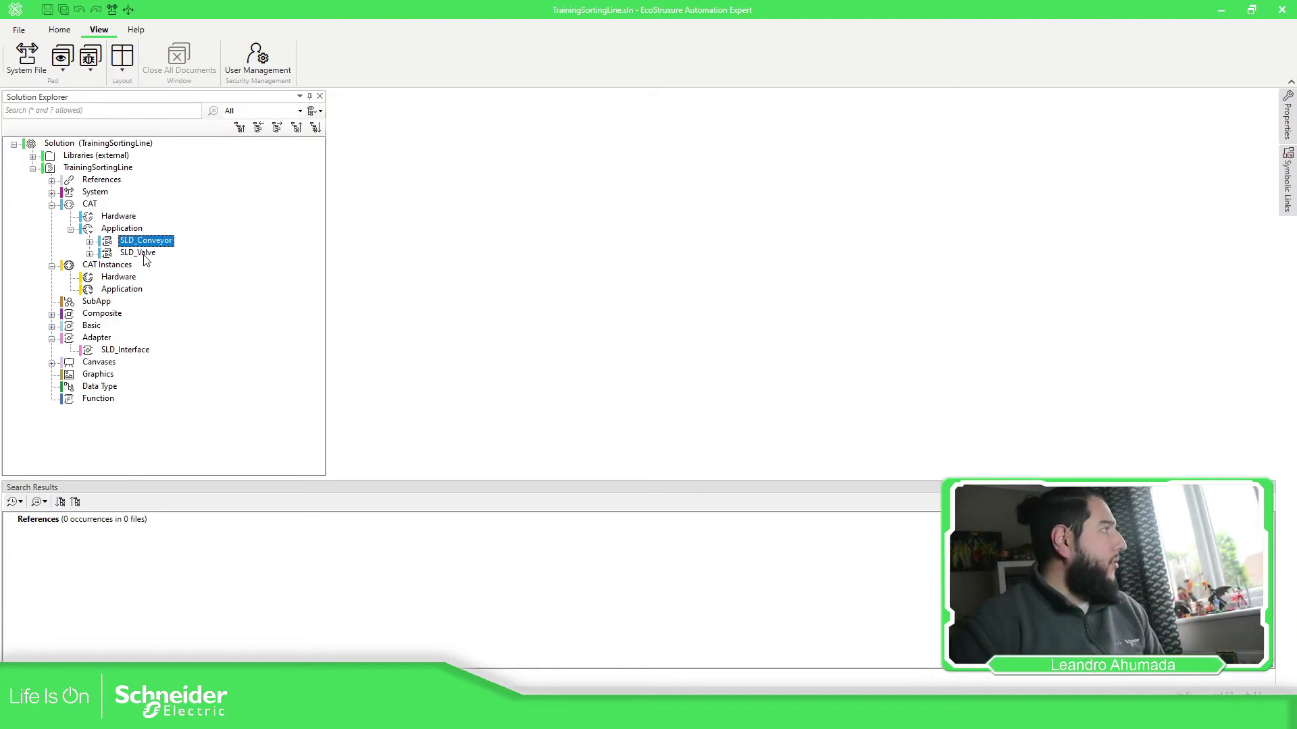
{"action": "left_click", "coordinate": [144, 254]}
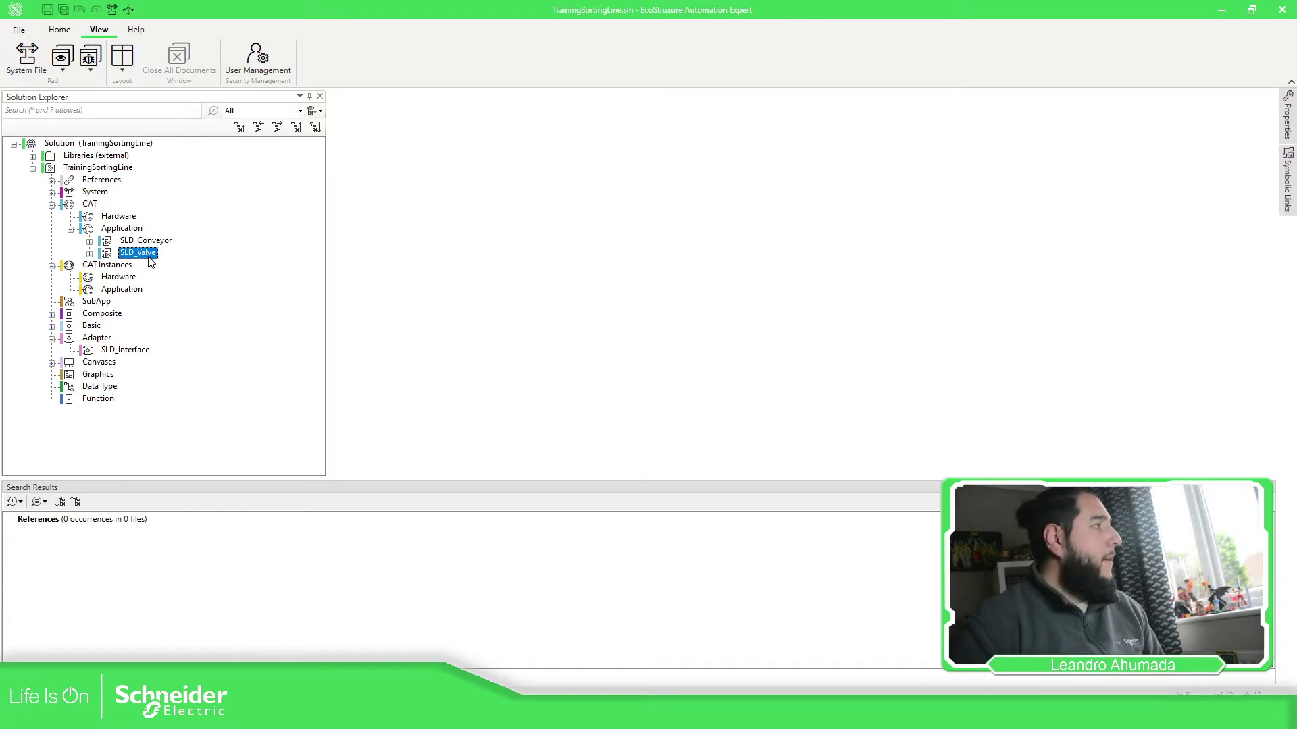
{"action": "left_click", "coordinate": [52, 327]}
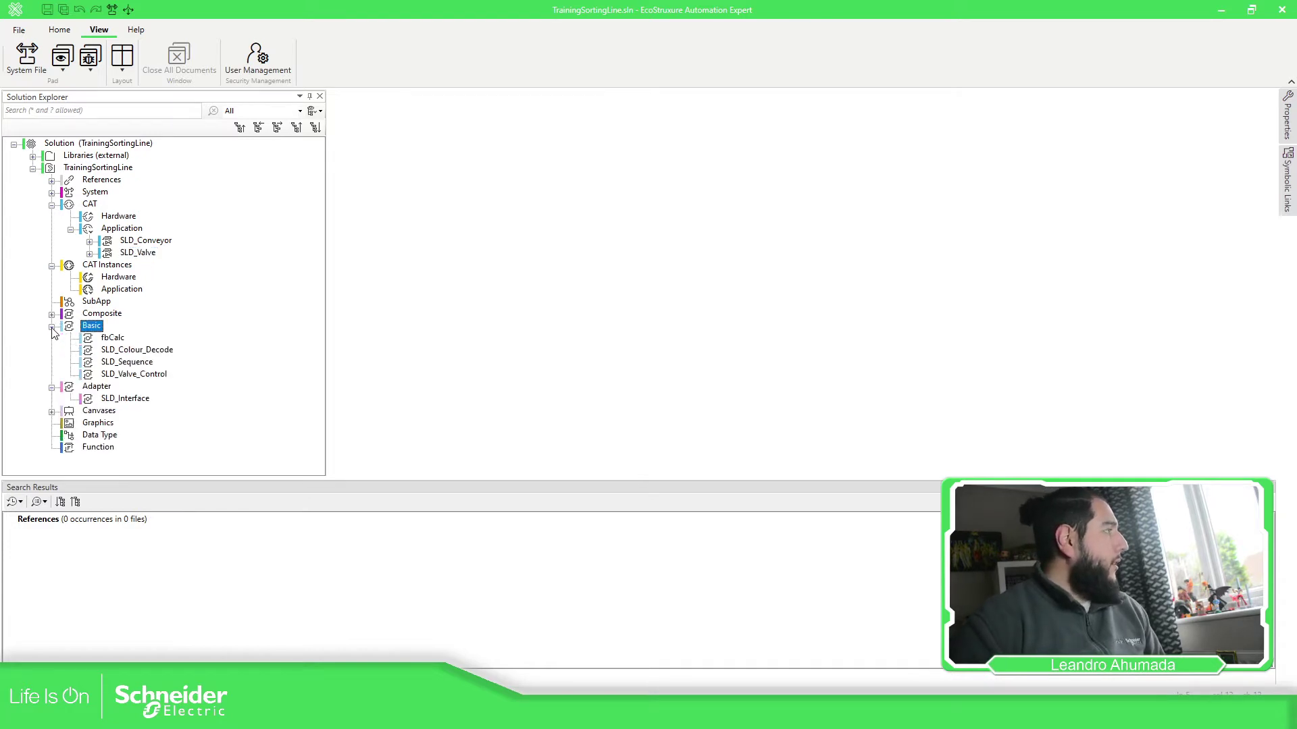
{"action": "left_click", "coordinate": [126, 351]}
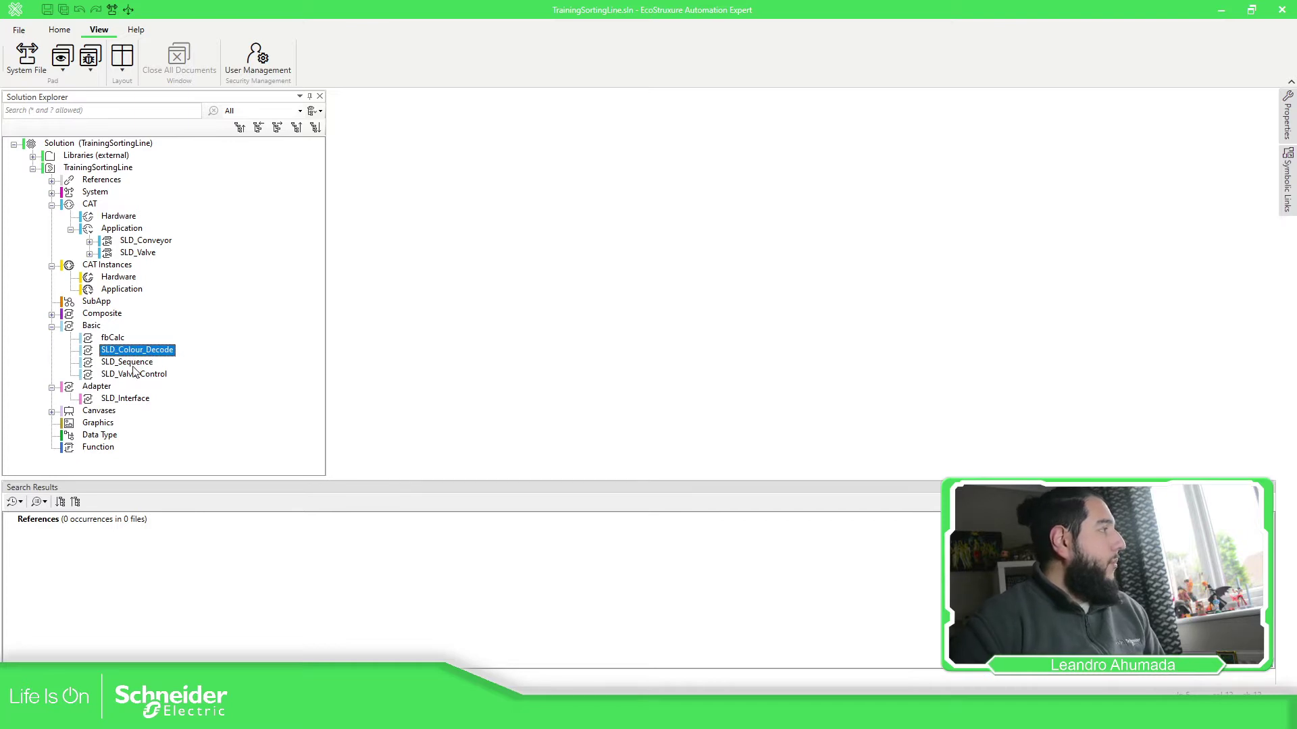
{"action": "left_click", "coordinate": [120, 399]}
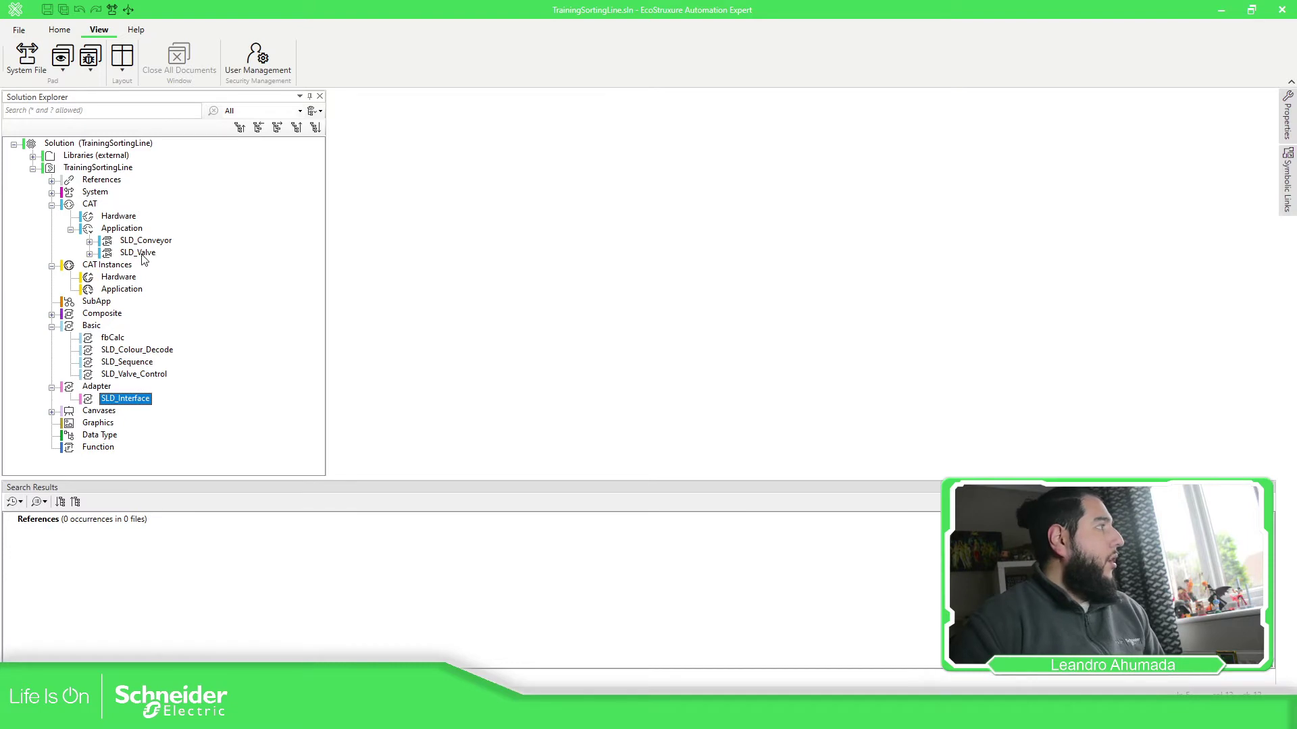
Step: View the sDefault symbol of the SLD_Conveyor HMI, close it and collapse SLD_Conveyor
{"action": "mouse_move", "coordinate": [137, 251]}
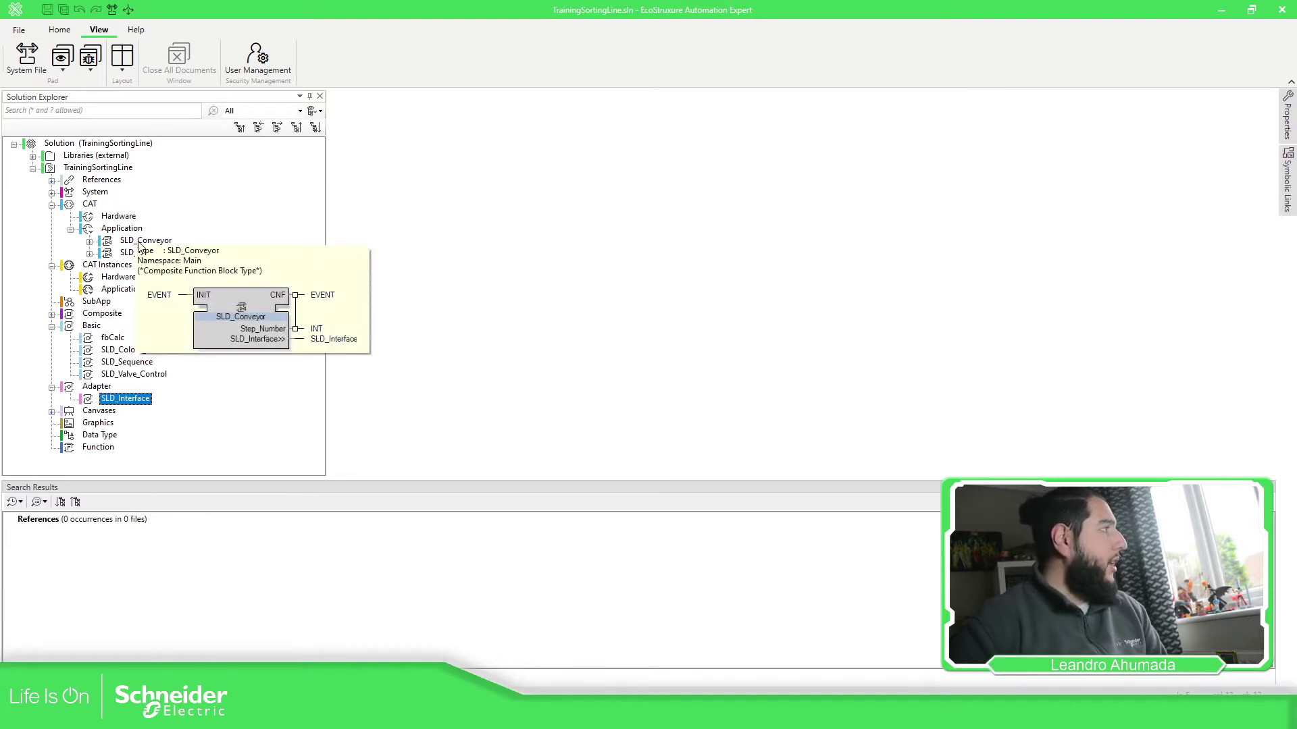
{"action": "left_click", "coordinate": [89, 242]}
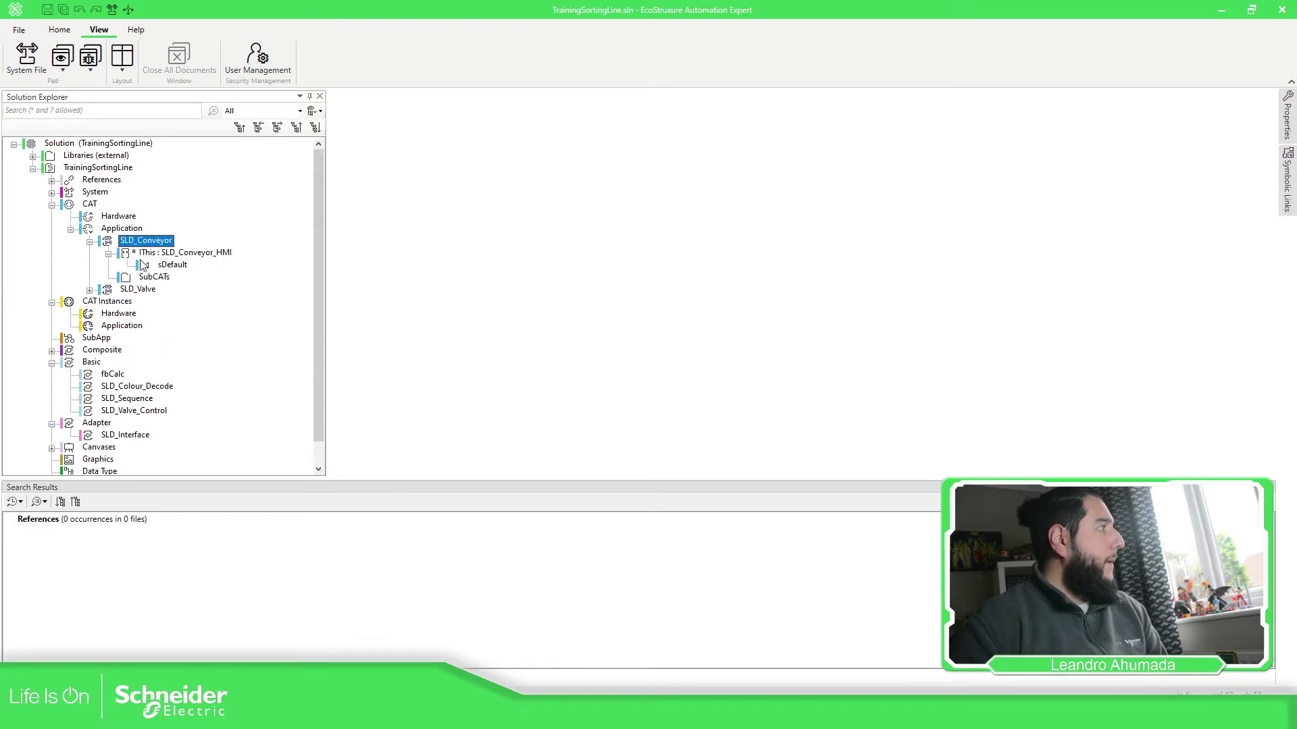
{"action": "left_click", "coordinate": [165, 267]}
{"action": "double_click", "coordinate": [165, 266]}
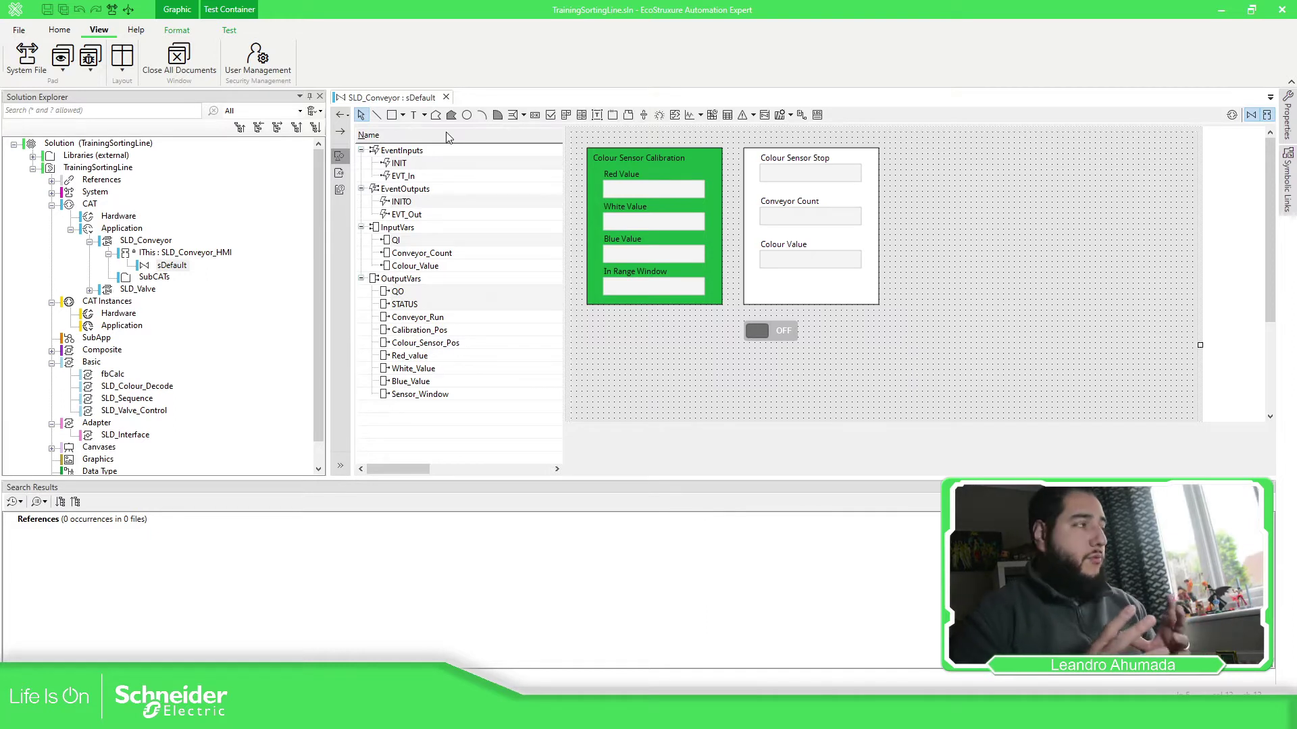
{"action": "left_click", "coordinate": [446, 97]}
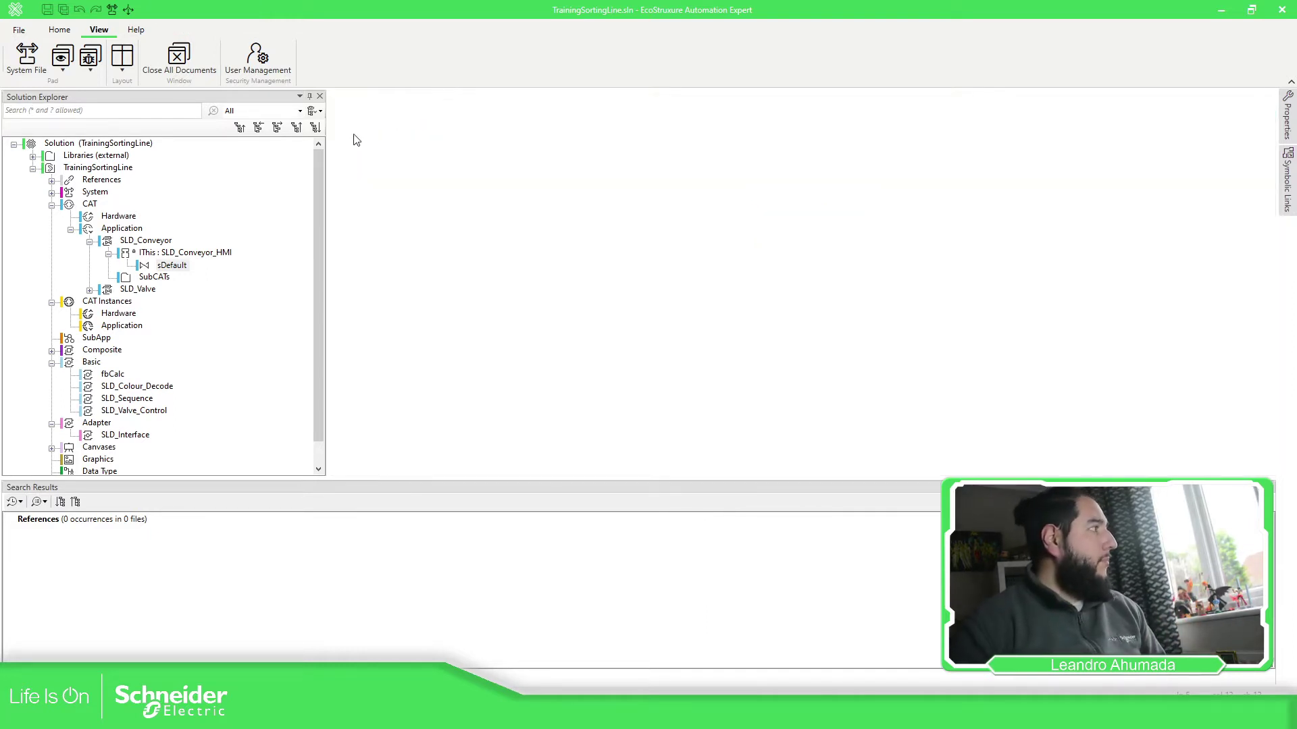
{"action": "left_click", "coordinate": [90, 242]}
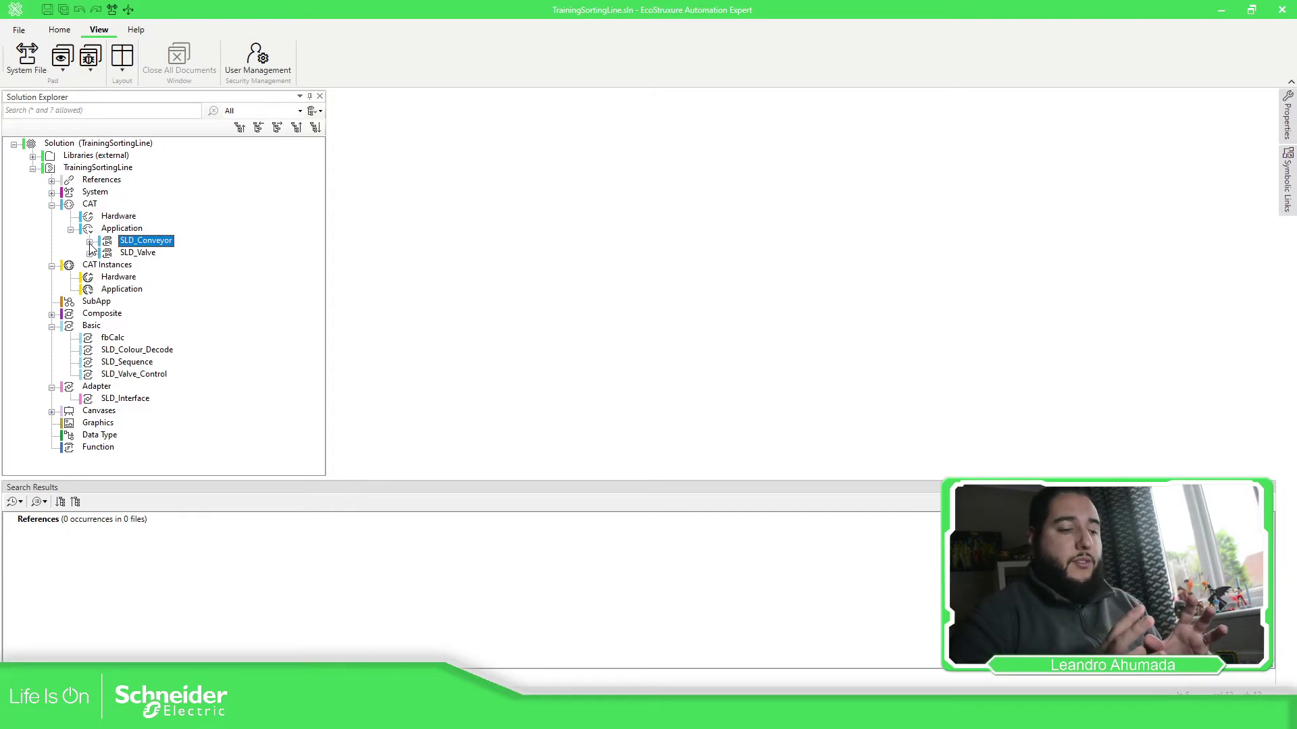
Step: Expand System and its EcoRT_0 device in the solution tree and open the APP1 application
{"action": "left_click", "coordinate": [52, 193]}
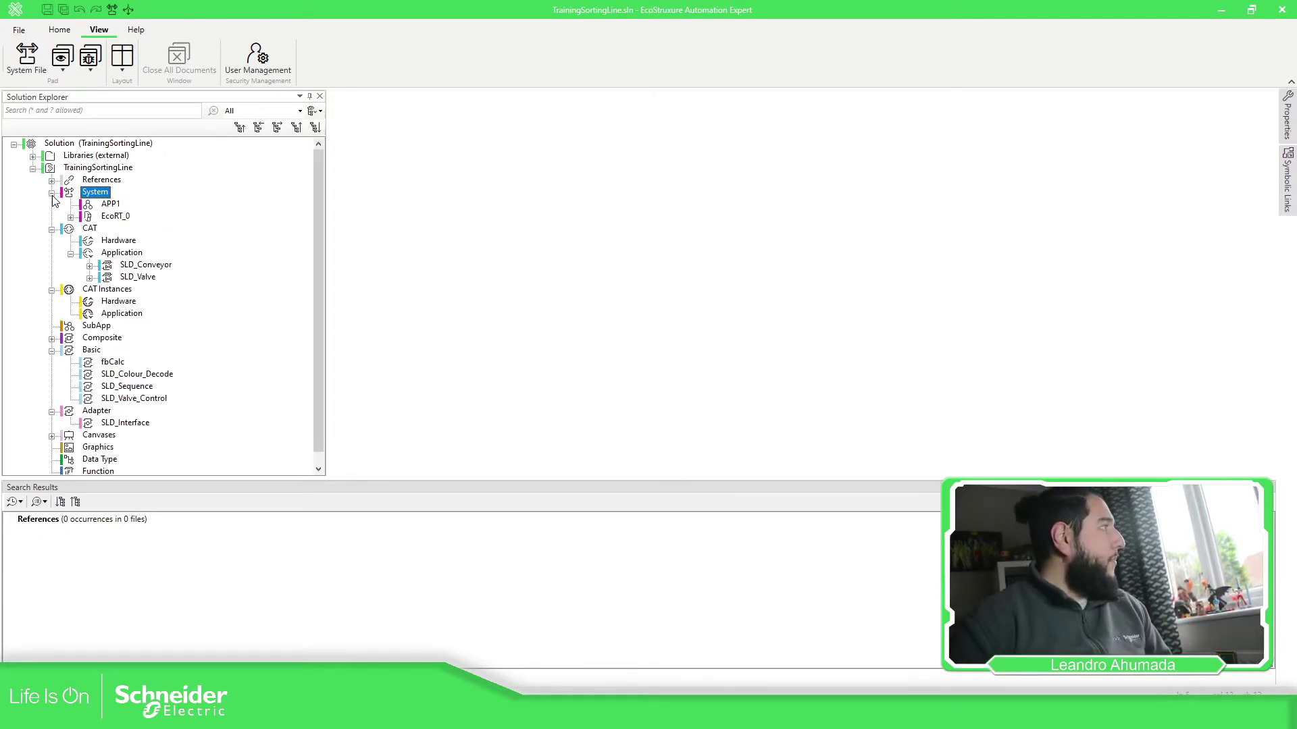
{"action": "double_click", "coordinate": [108, 217]}
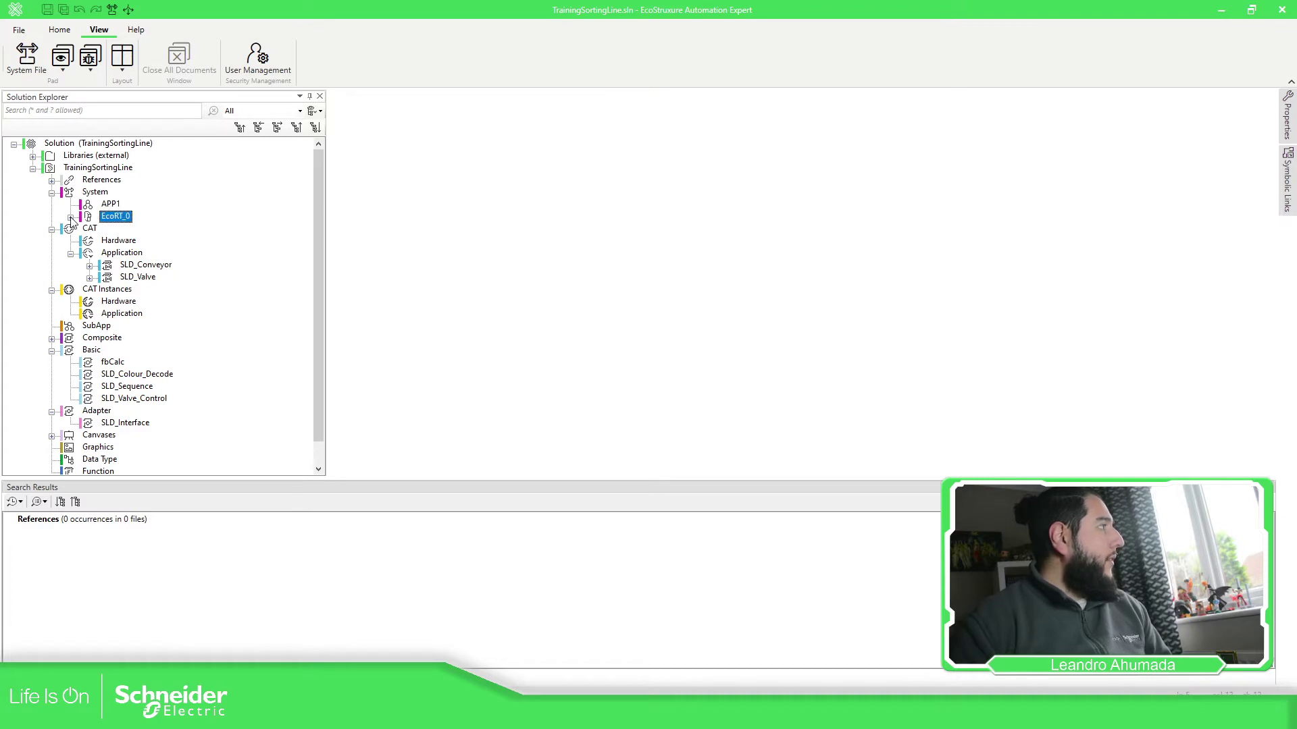
{"action": "left_click", "coordinate": [109, 205]}
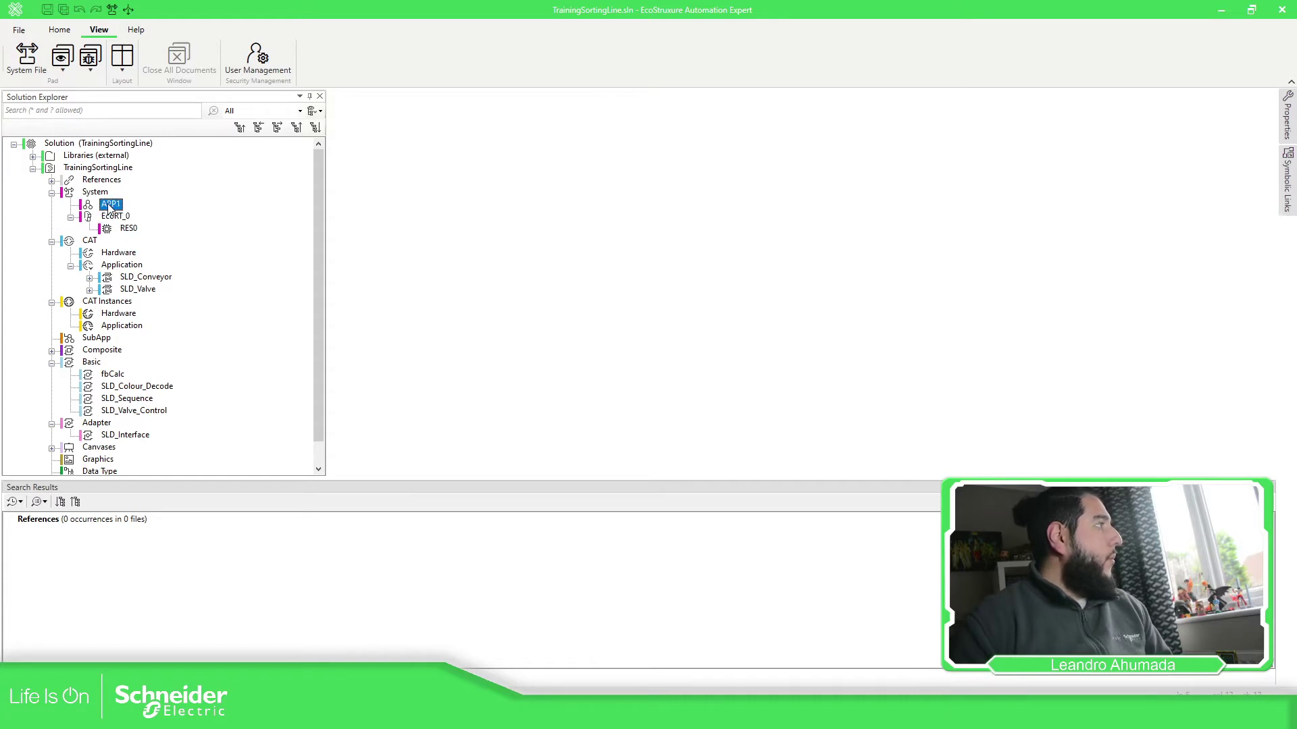
{"action": "double_click", "coordinate": [109, 205]}
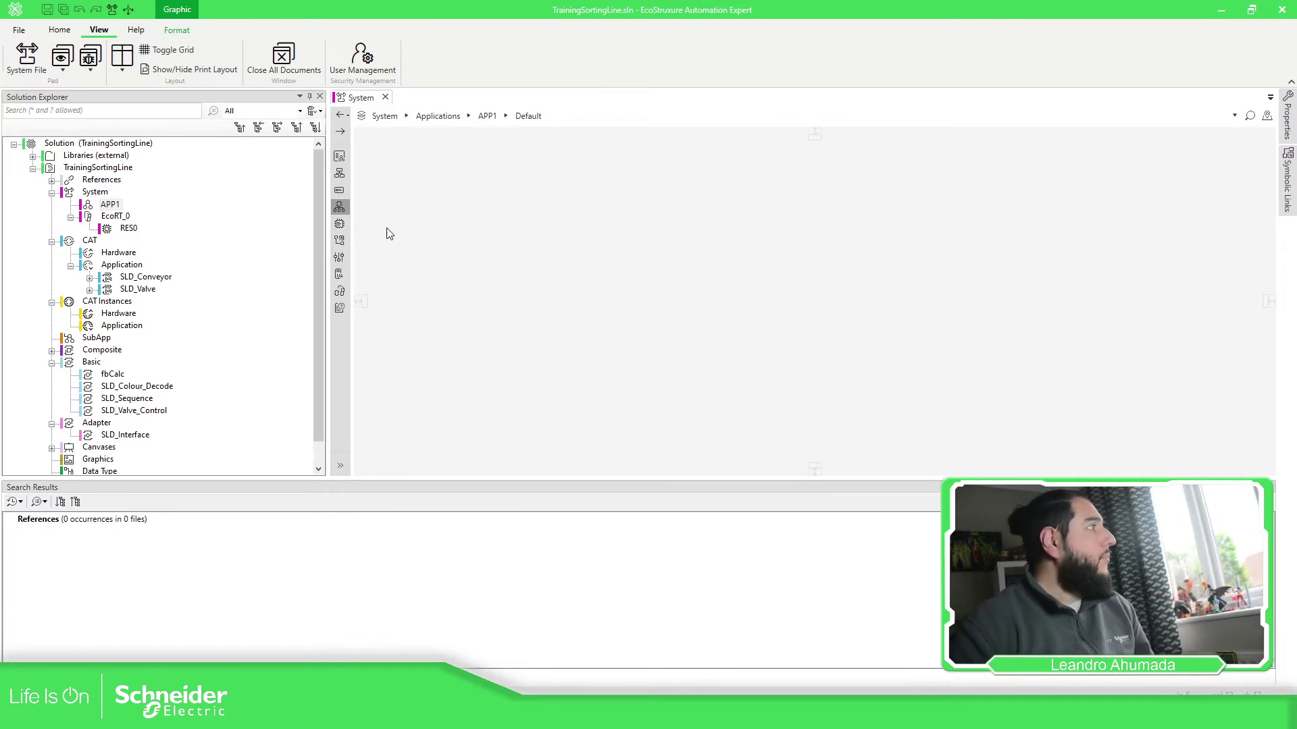
Step: Close all open documents, reopen the system file and expand its list of editor views to show their names
{"action": "left_click", "coordinate": [284, 58]}
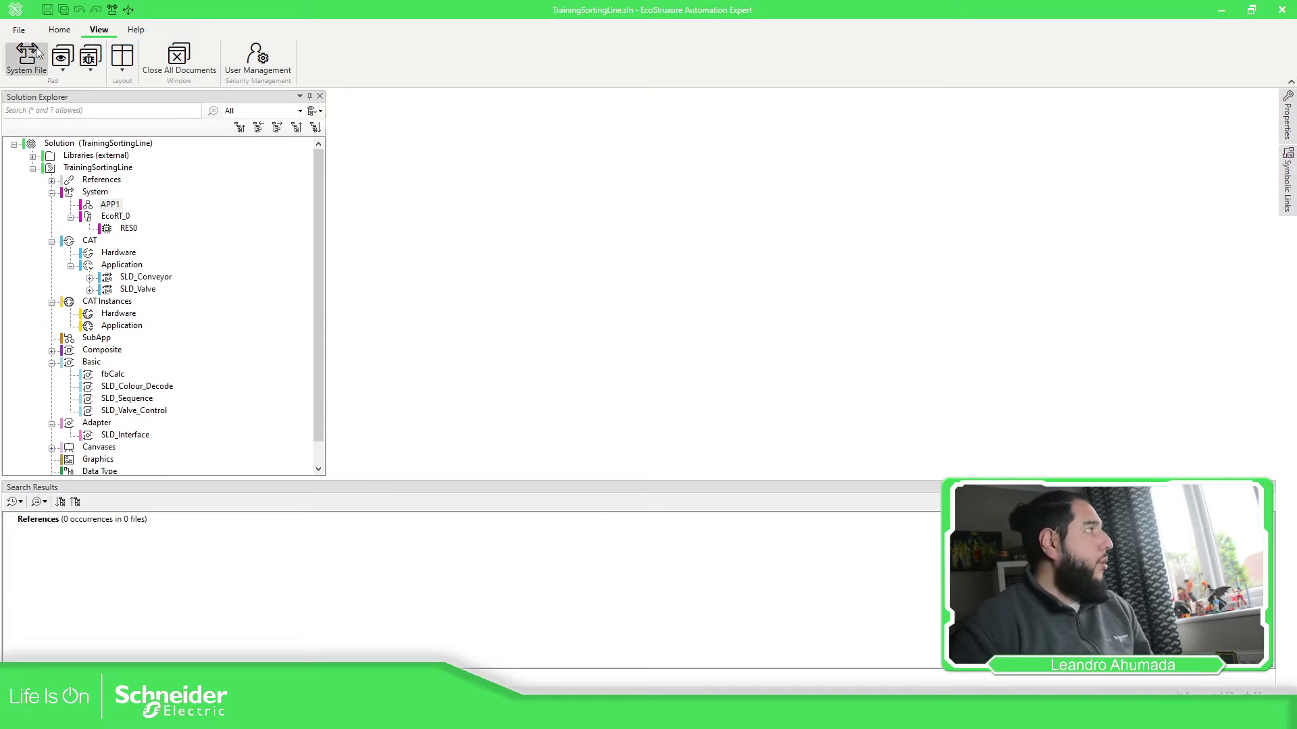
{"action": "left_click", "coordinate": [24, 59]}
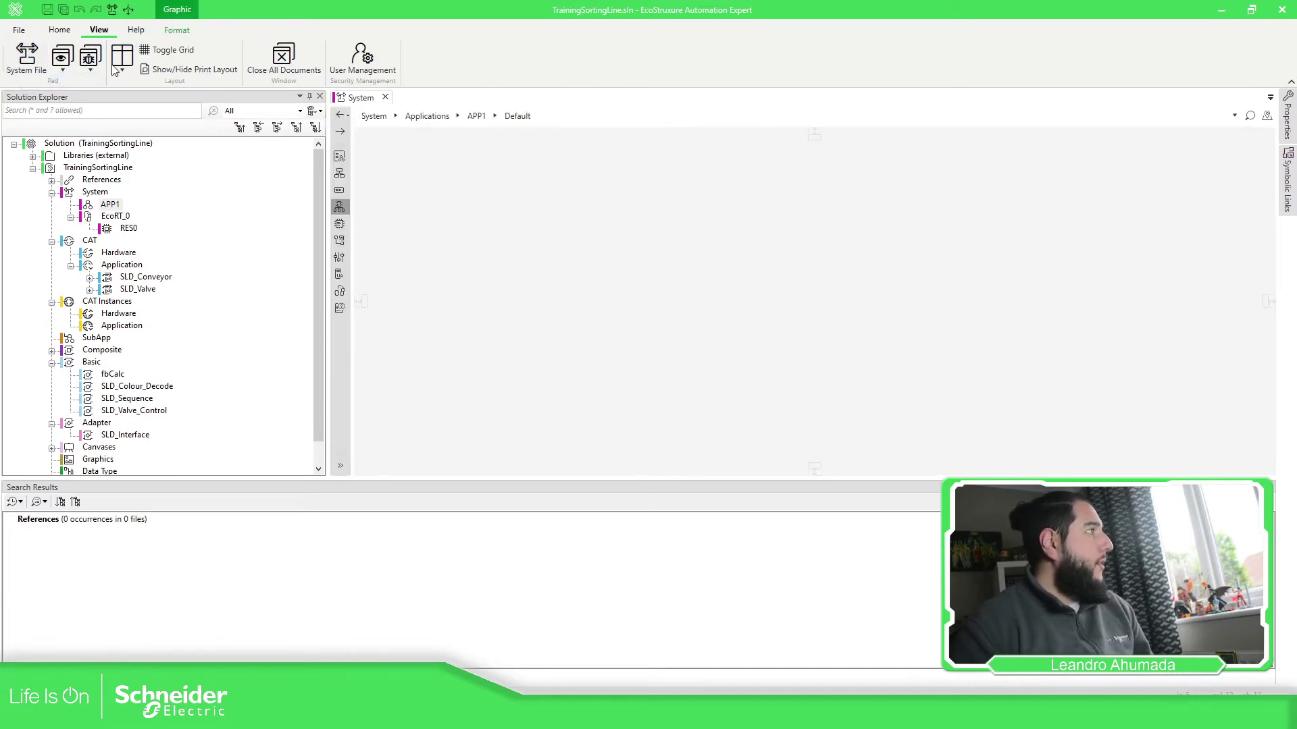
{"action": "left_click", "coordinate": [91, 195]}
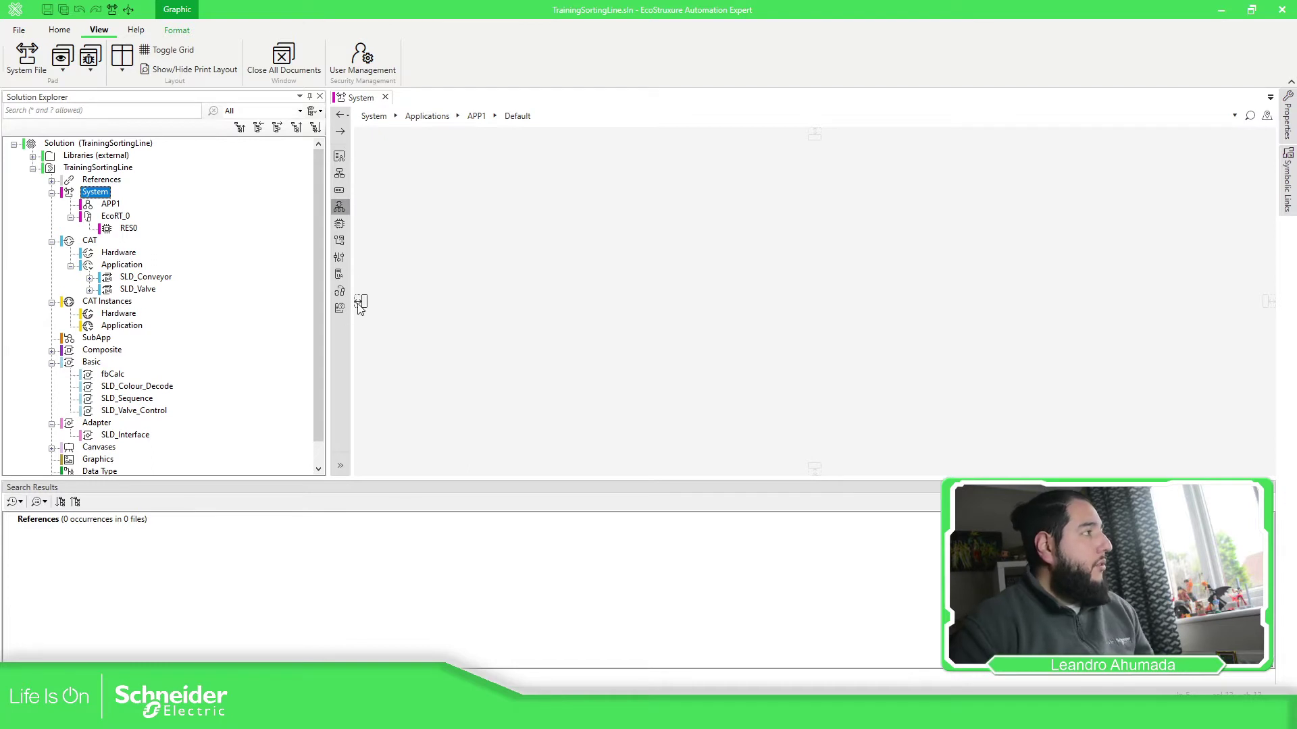
{"action": "left_click", "coordinate": [339, 466]}
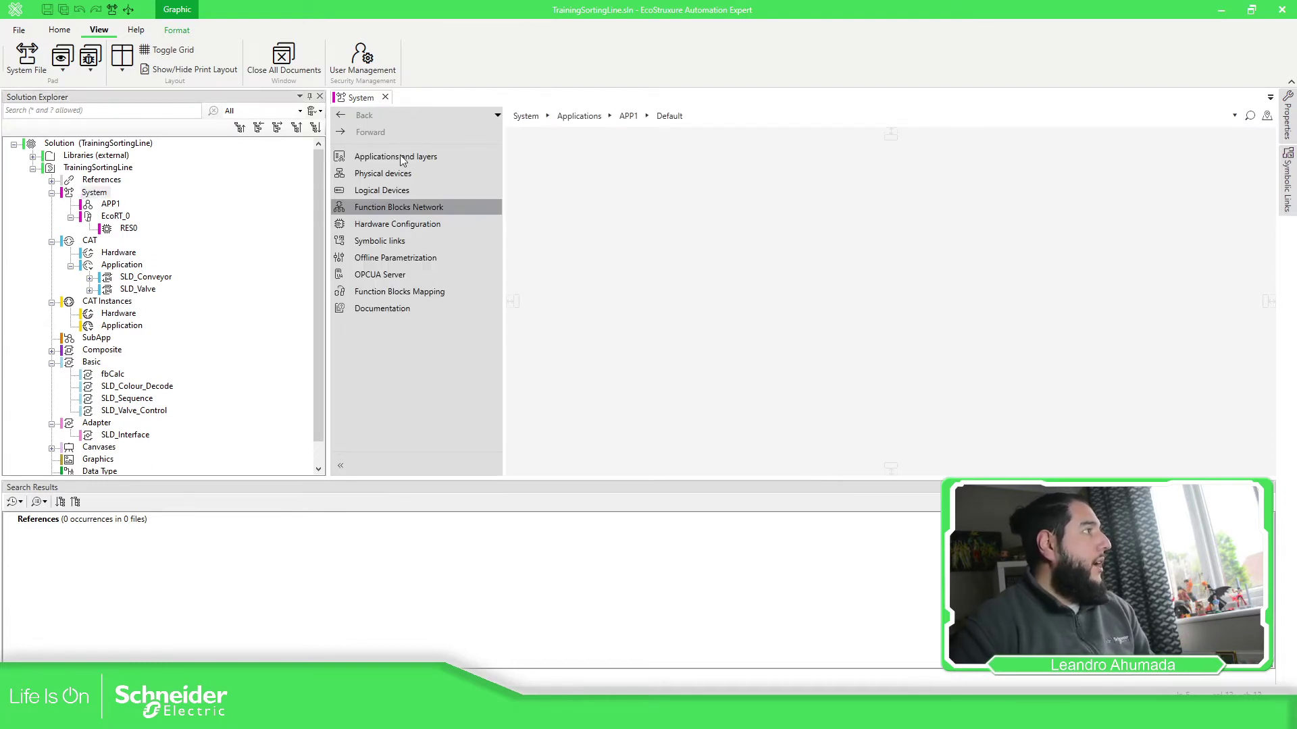
Step: Look through the system's Logical Devices and Function Blocks Network views, ending on Physical devices
{"action": "left_click", "coordinate": [373, 175]}
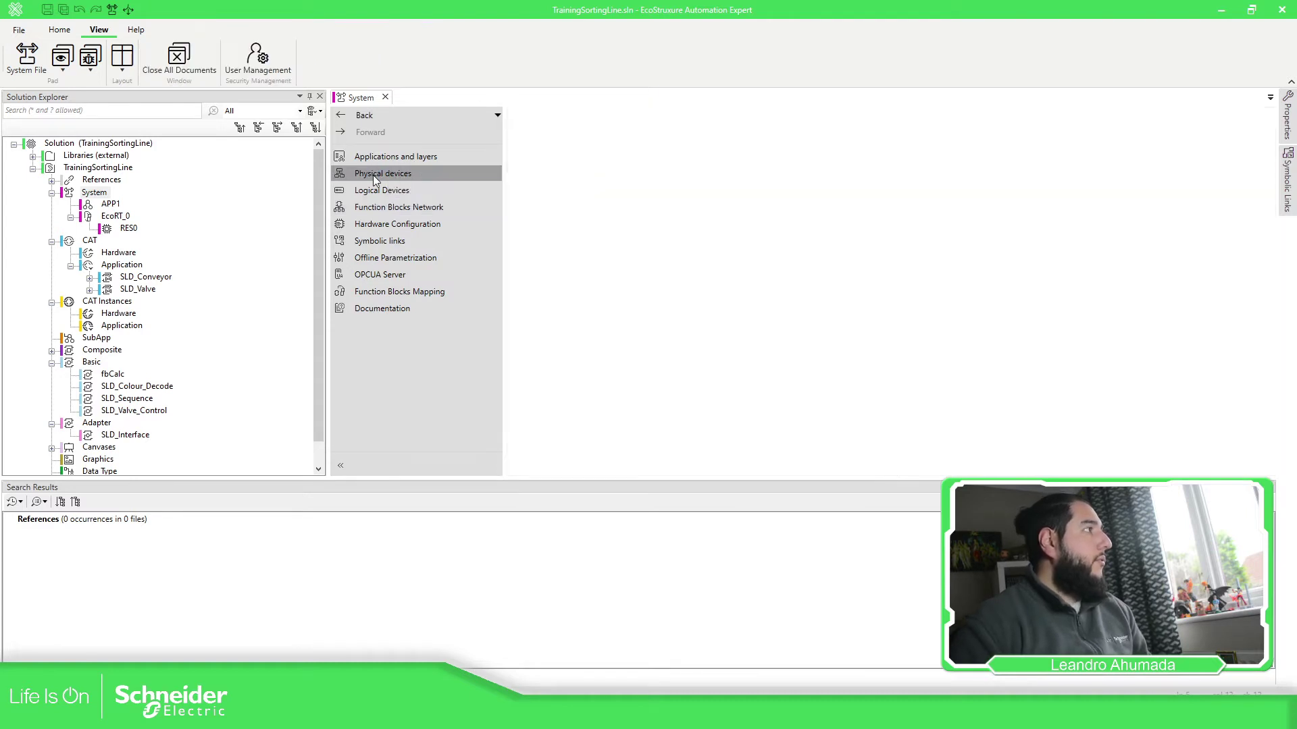
{"action": "left_click", "coordinate": [384, 192]}
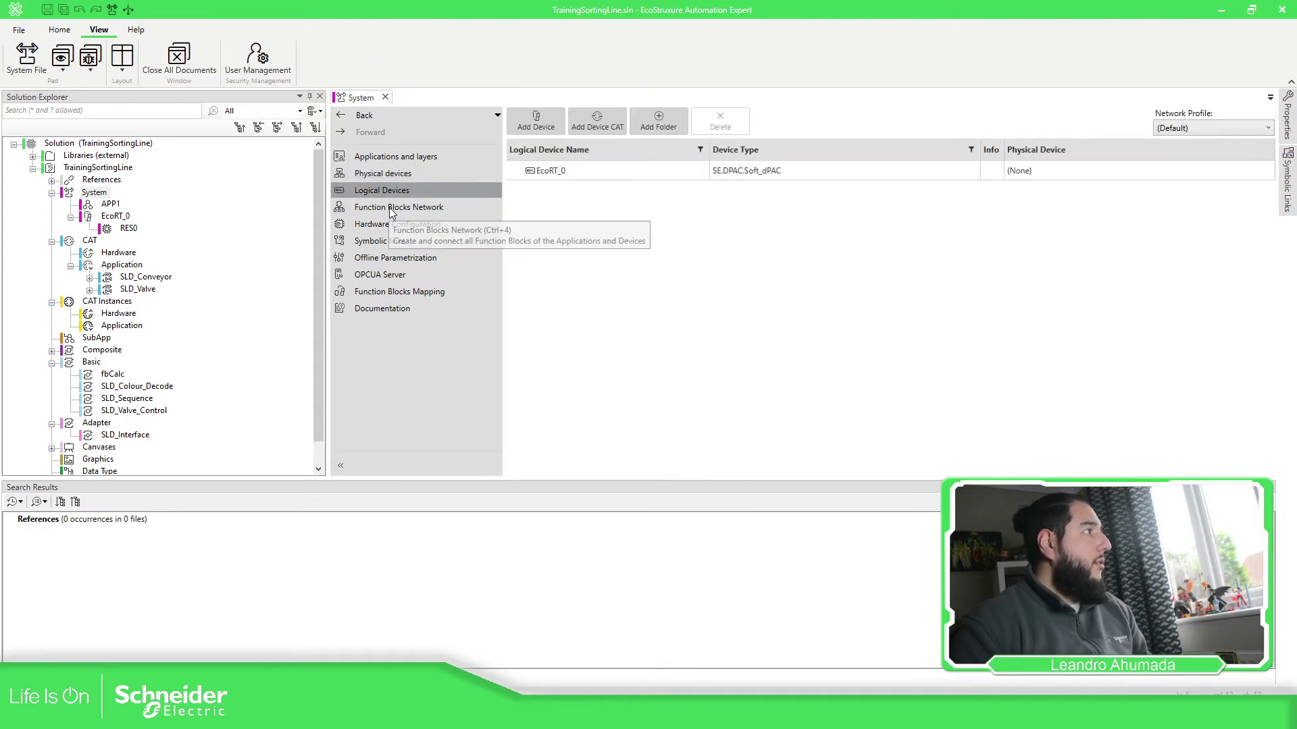
{"action": "left_click", "coordinate": [390, 211]}
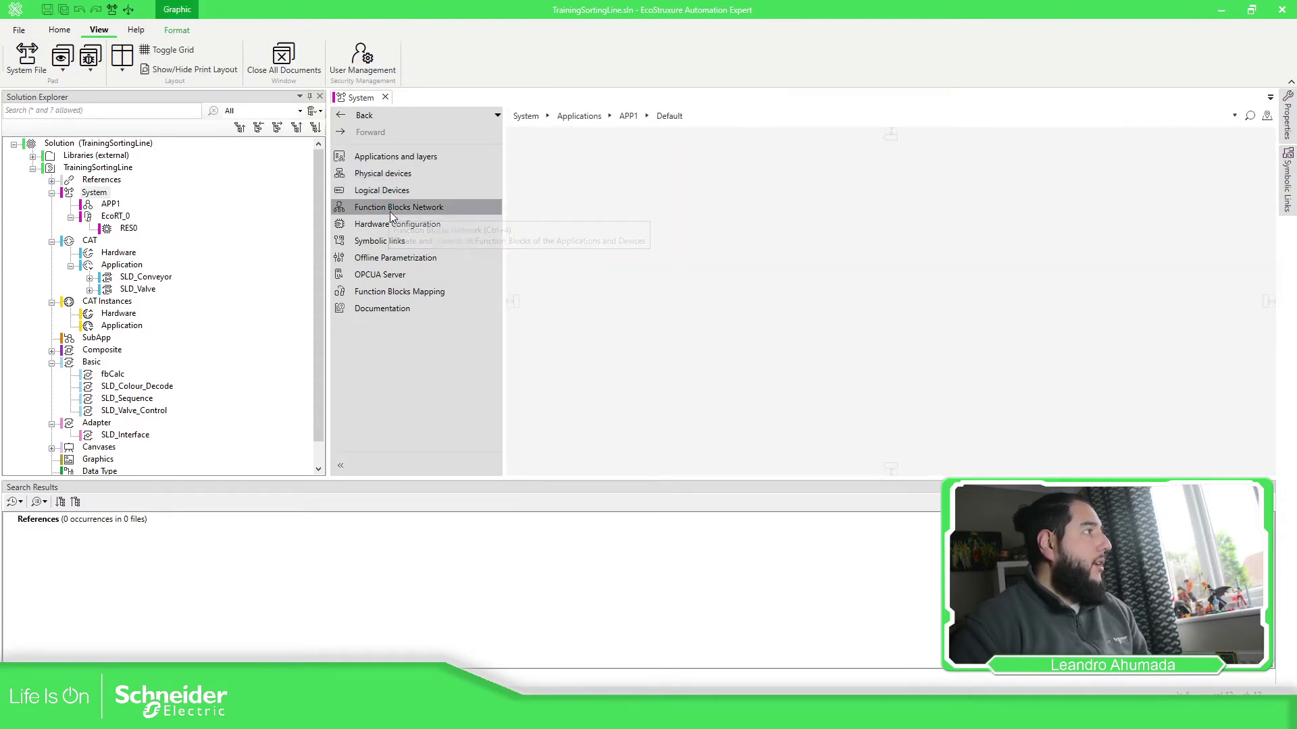
{"action": "left_click", "coordinate": [394, 176]}
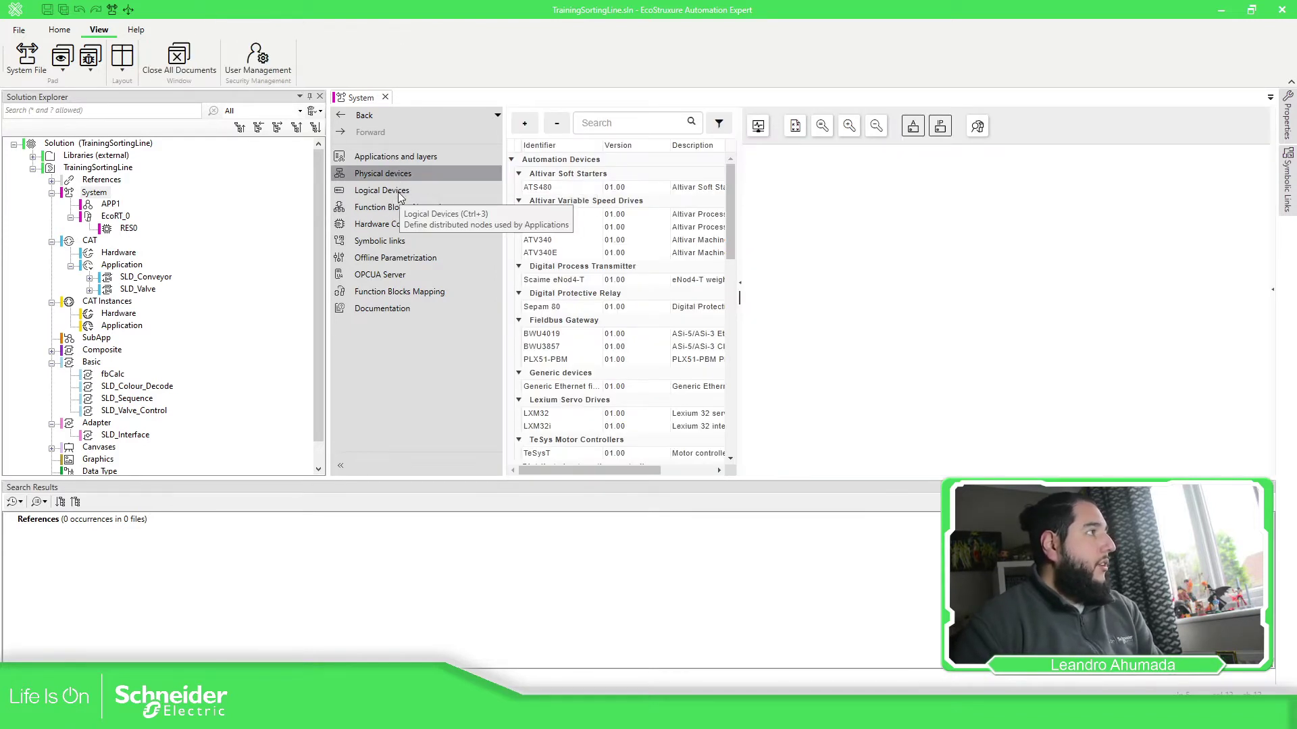
{"action": "left_click", "coordinate": [400, 194]}
{"action": "left_click", "coordinate": [398, 174]}
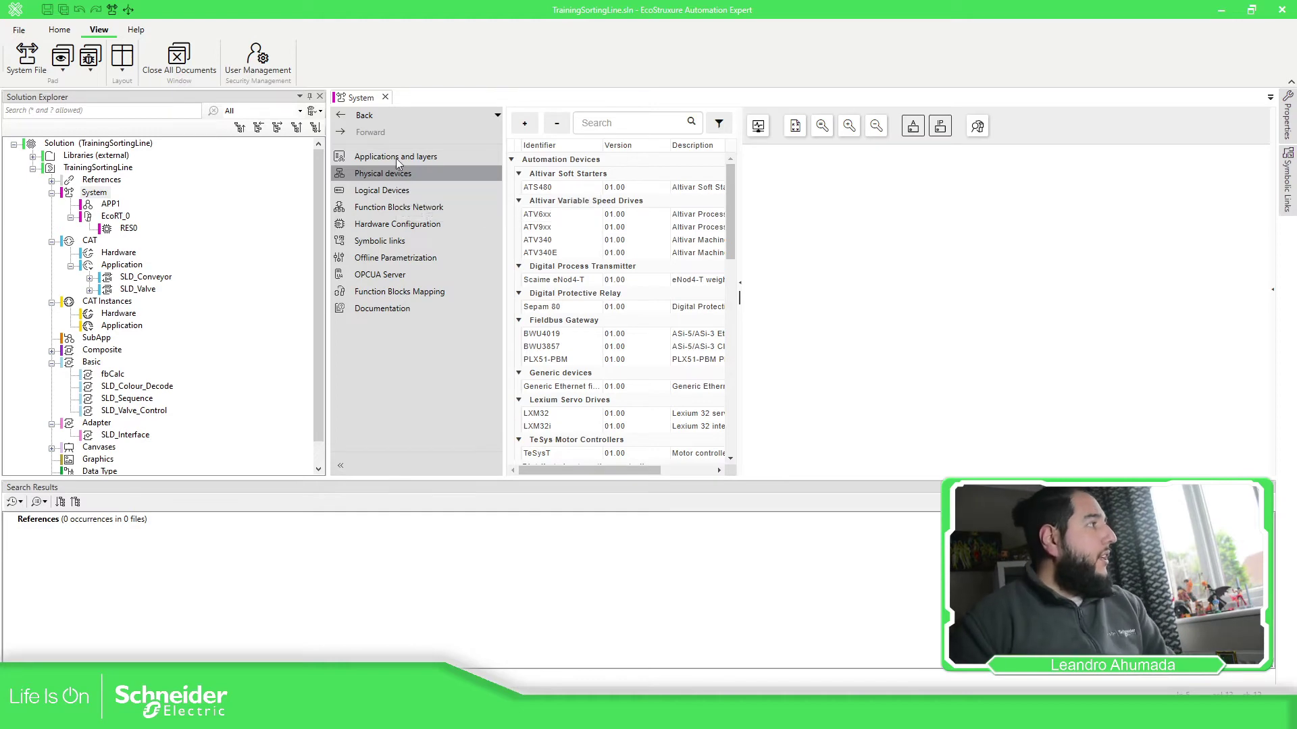
Step: Add an M251 dPAC from the Modicon distributed automation controllers in the device catalog to the physical devices canvas
{"action": "scroll", "coordinate": [620, 294], "scroll_direction": "down", "scroll_amount": 10}
{"action": "scroll", "coordinate": [620, 294], "scroll_direction": "down", "scroll_amount": 3}
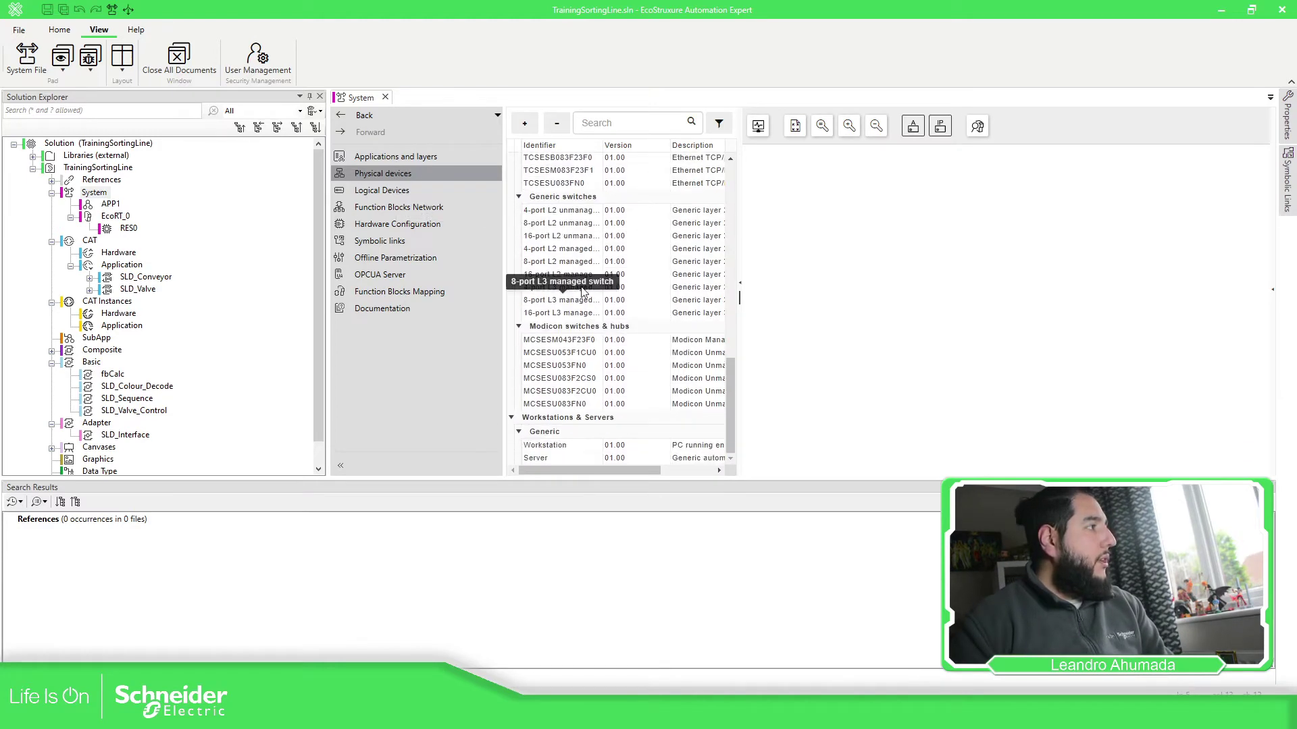
{"action": "scroll", "coordinate": [622, 270], "scroll_direction": "up", "scroll_amount": 15}
{"action": "scroll", "coordinate": [622, 236], "scroll_direction": "down", "scroll_amount": 10}
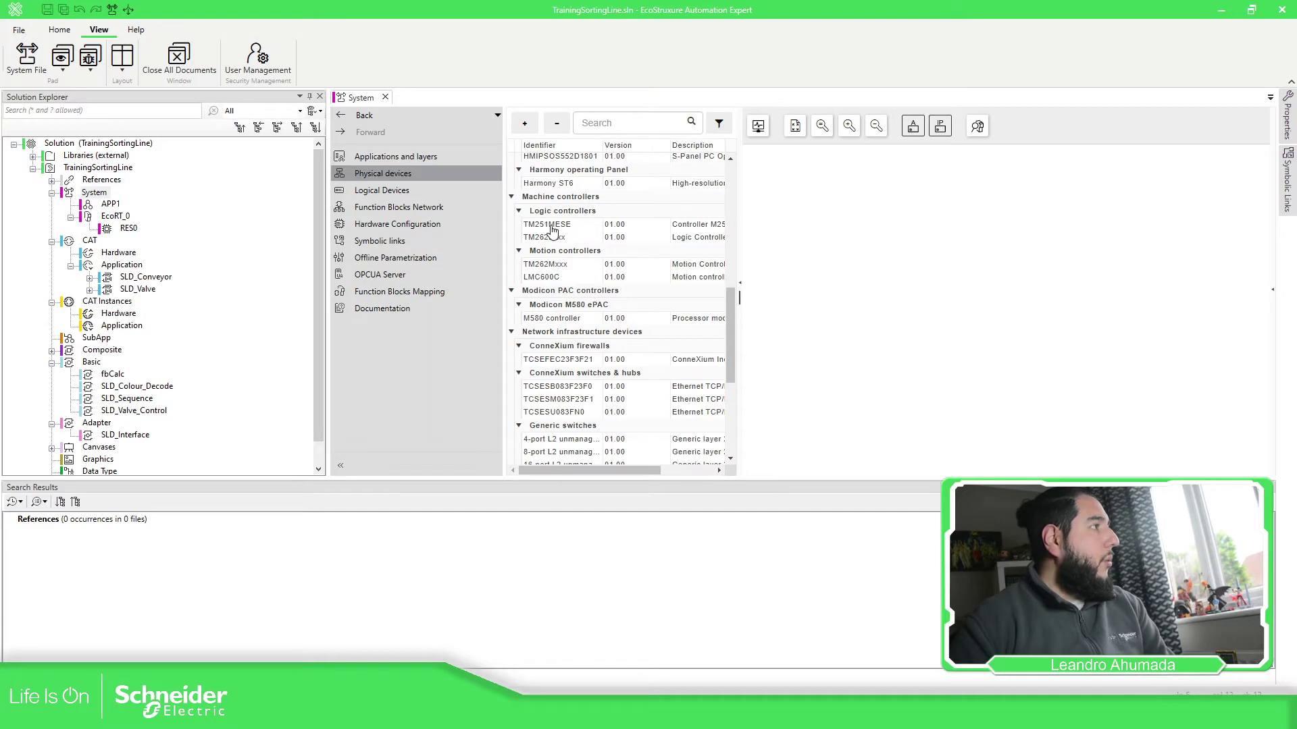
{"action": "scroll", "coordinate": [699, 331], "scroll_direction": "up", "scroll_amount": 1}
{"action": "scroll", "coordinate": [701, 334], "scroll_direction": "up", "scroll_amount": 2}
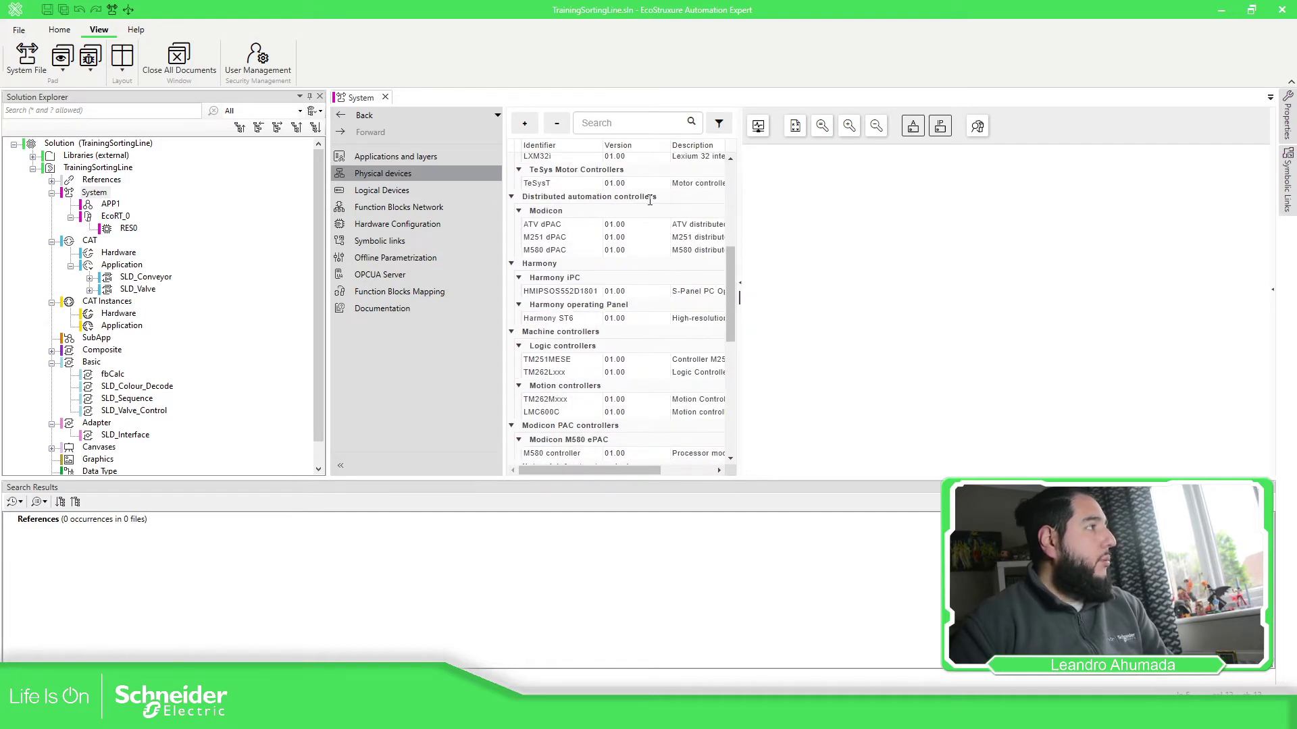
{"action": "left_click", "coordinate": [560, 245]}
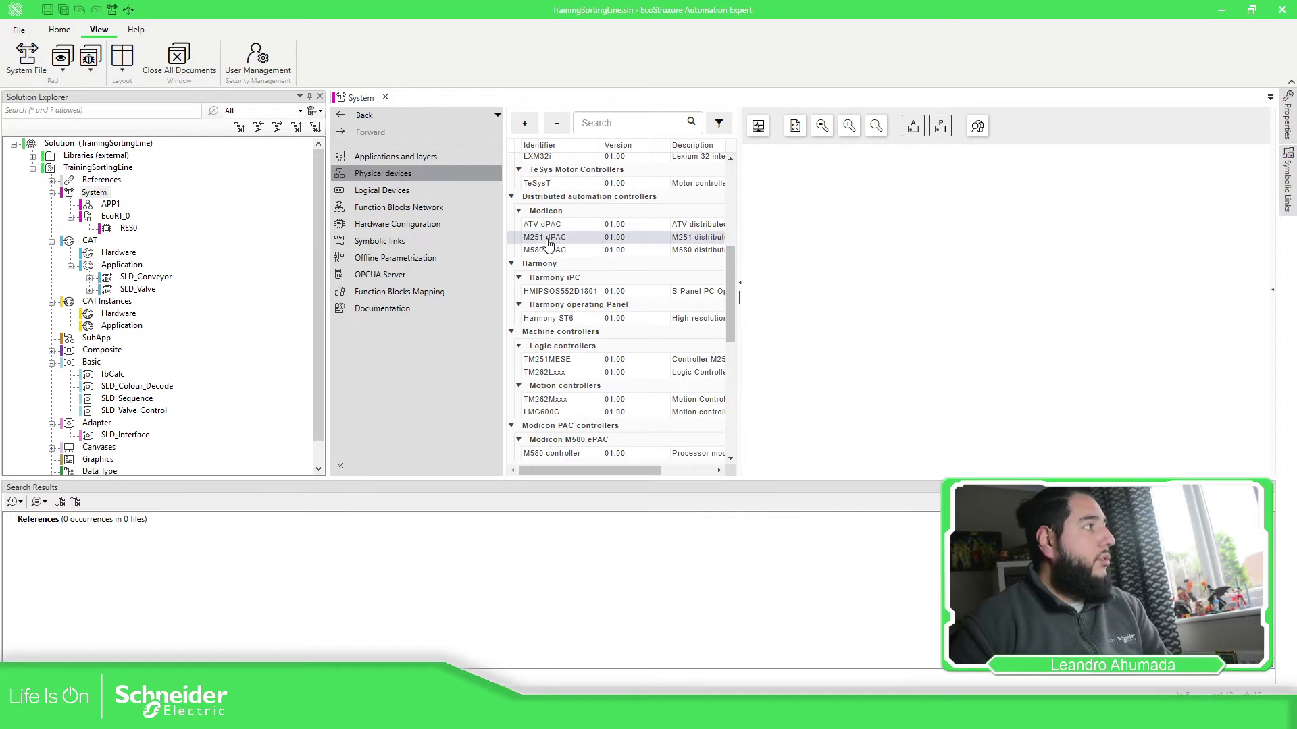
{"action": "left_click_drag", "start_coordinate": [548, 245], "coordinate": [888, 243]}
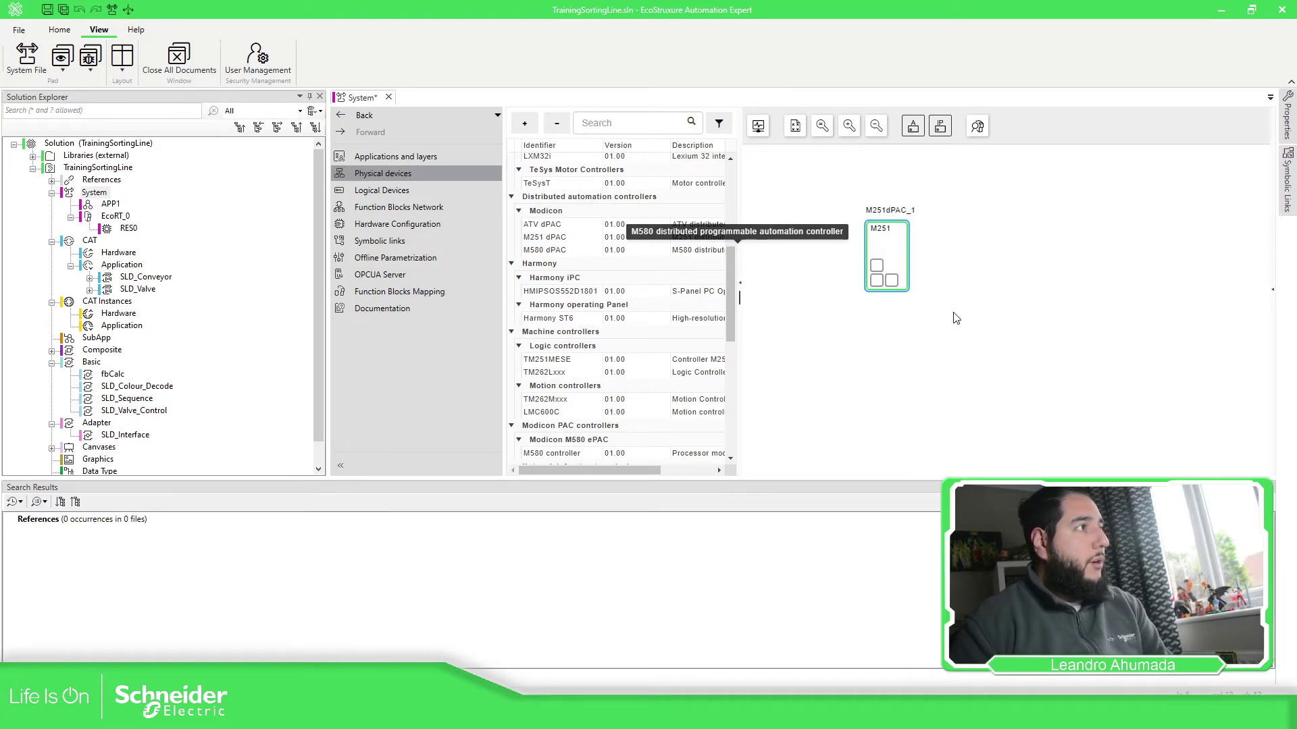
{"action": "left_click", "coordinate": [953, 314]}
Step: Examine the commands available for the M251dPAC_1 device on the canvas without running any of them
{"action": "scroll", "coordinate": [617, 333], "scroll_direction": "down", "scroll_amount": 10}
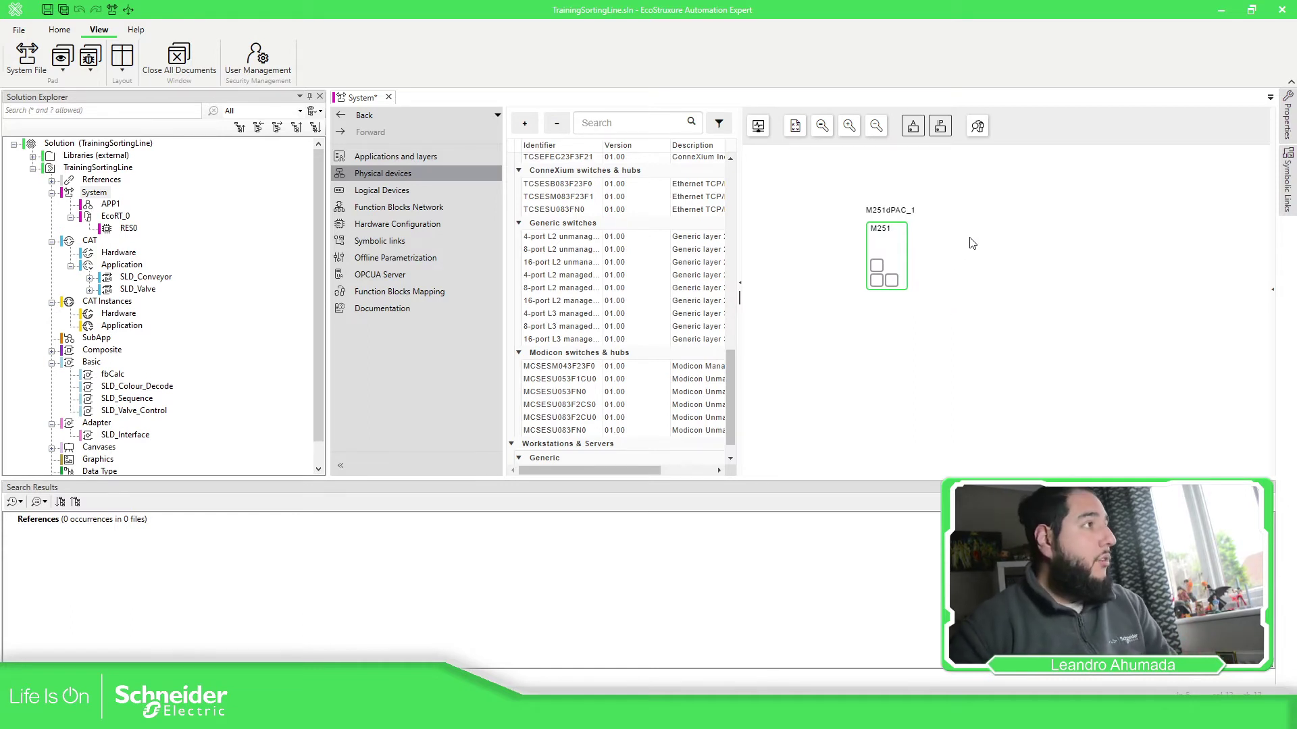
{"action": "mouse_move", "coordinate": [893, 247]}
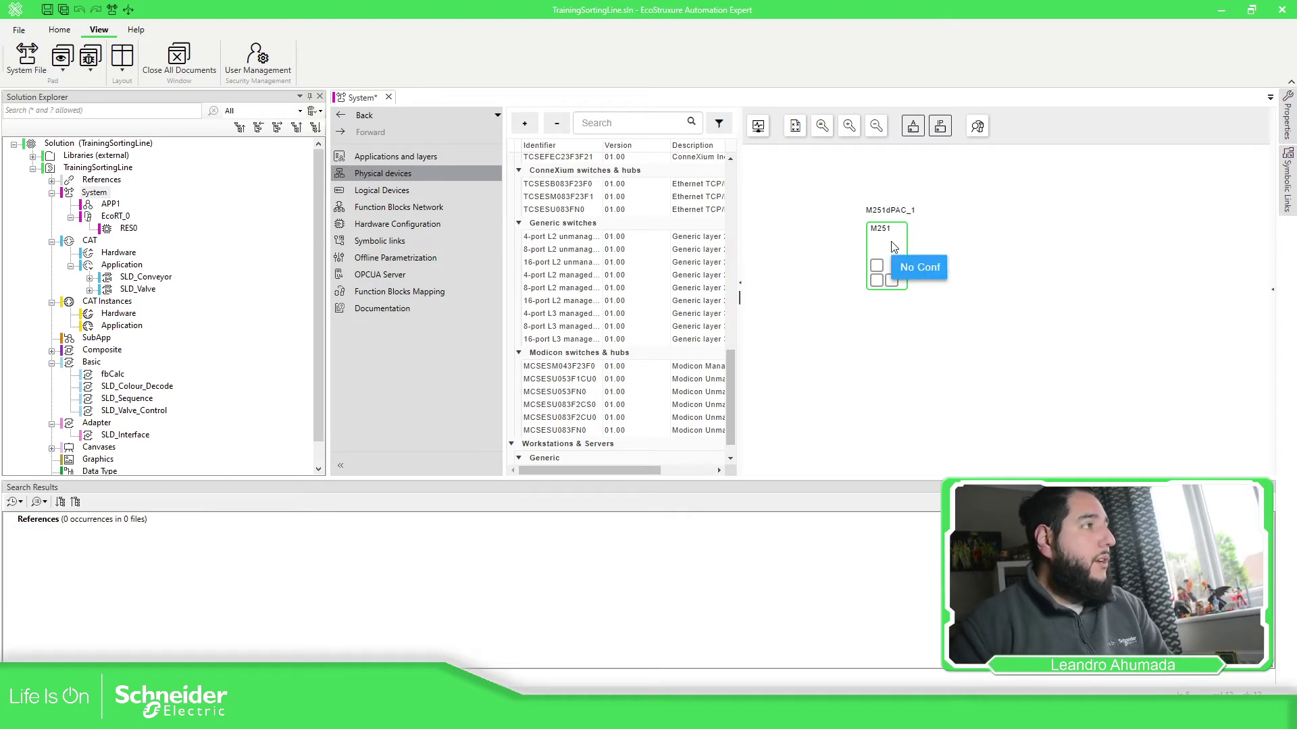
{"action": "right_click", "coordinate": [893, 247]}
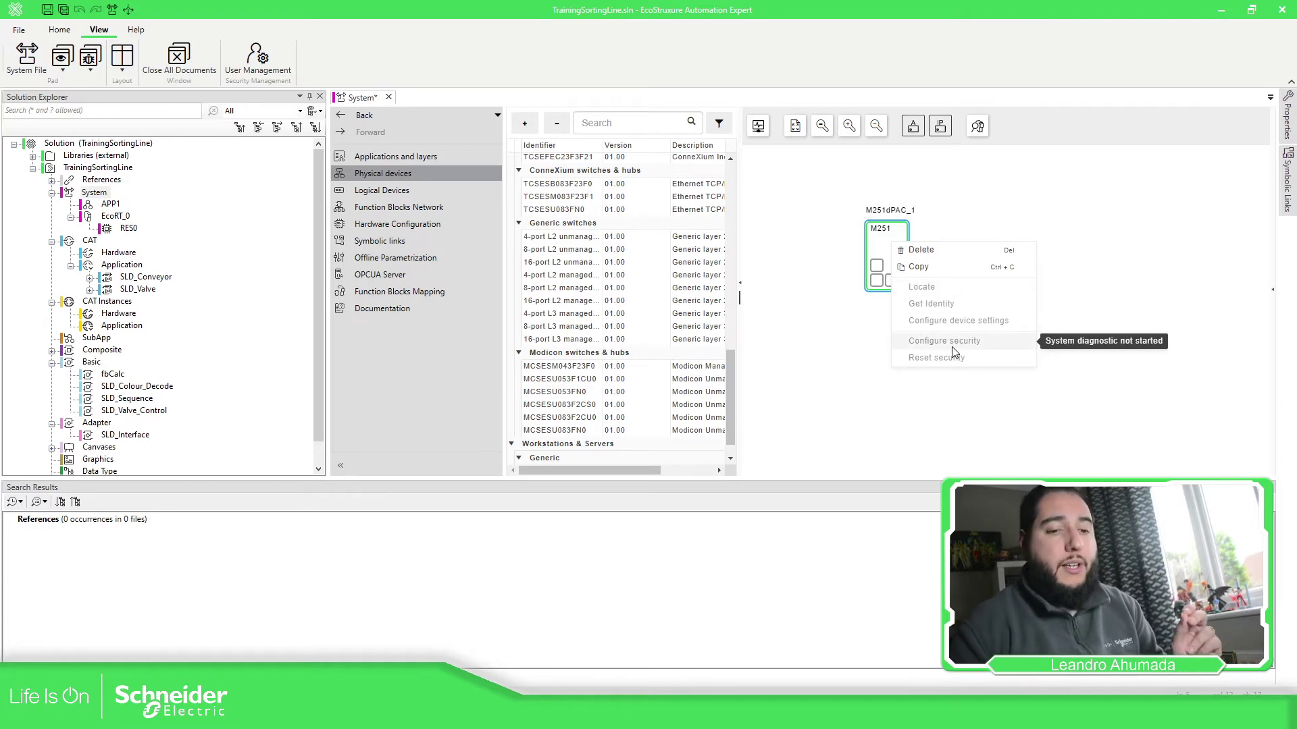
{"action": "left_click", "coordinate": [935, 190]}
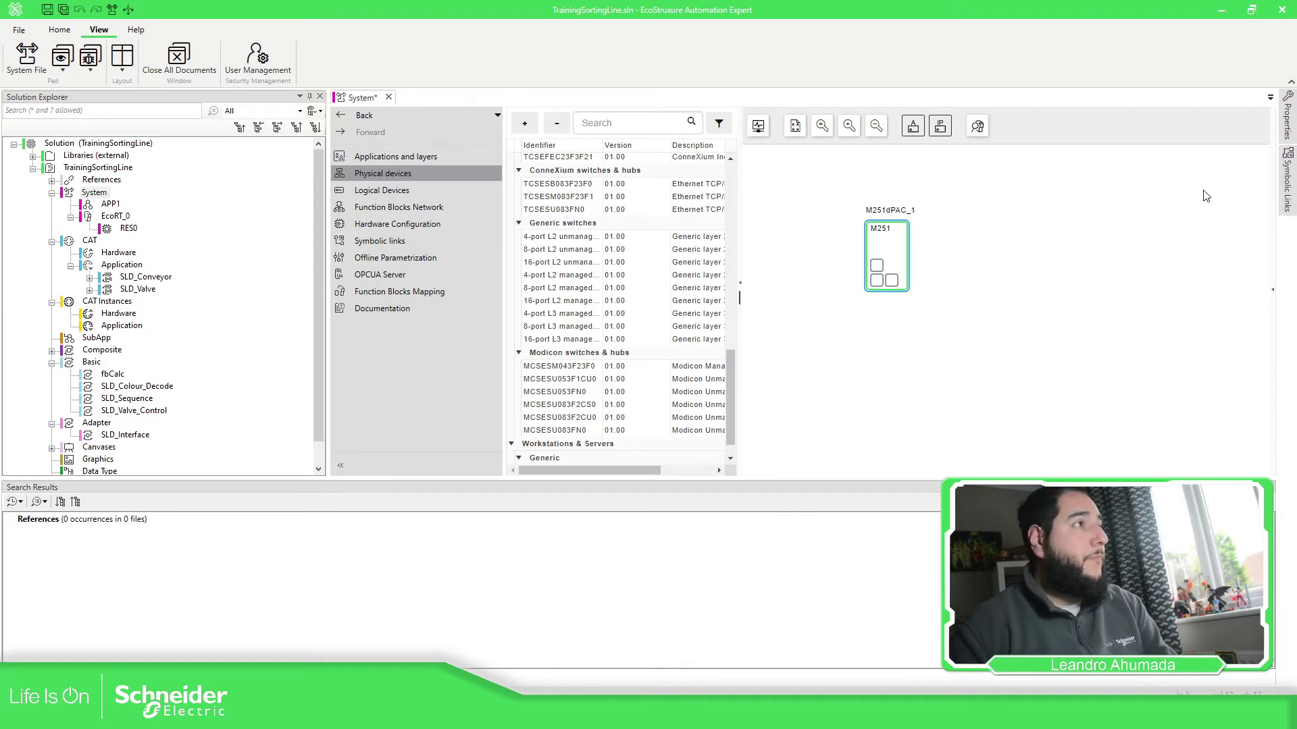
Step: Show the properties of the M251dPAC_1 device, keep them permanently docked and widen the property area
{"action": "left_click", "coordinate": [1288, 131]}
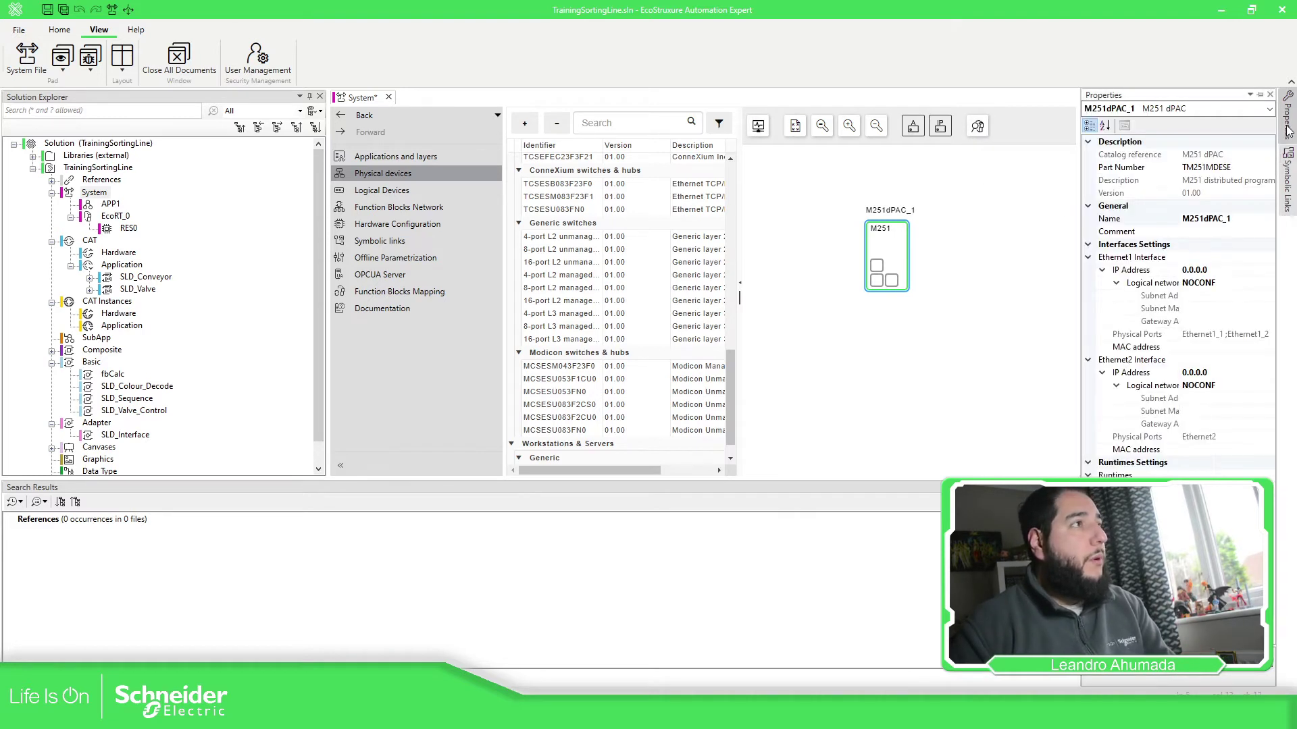
{"action": "left_click", "coordinate": [1260, 94]}
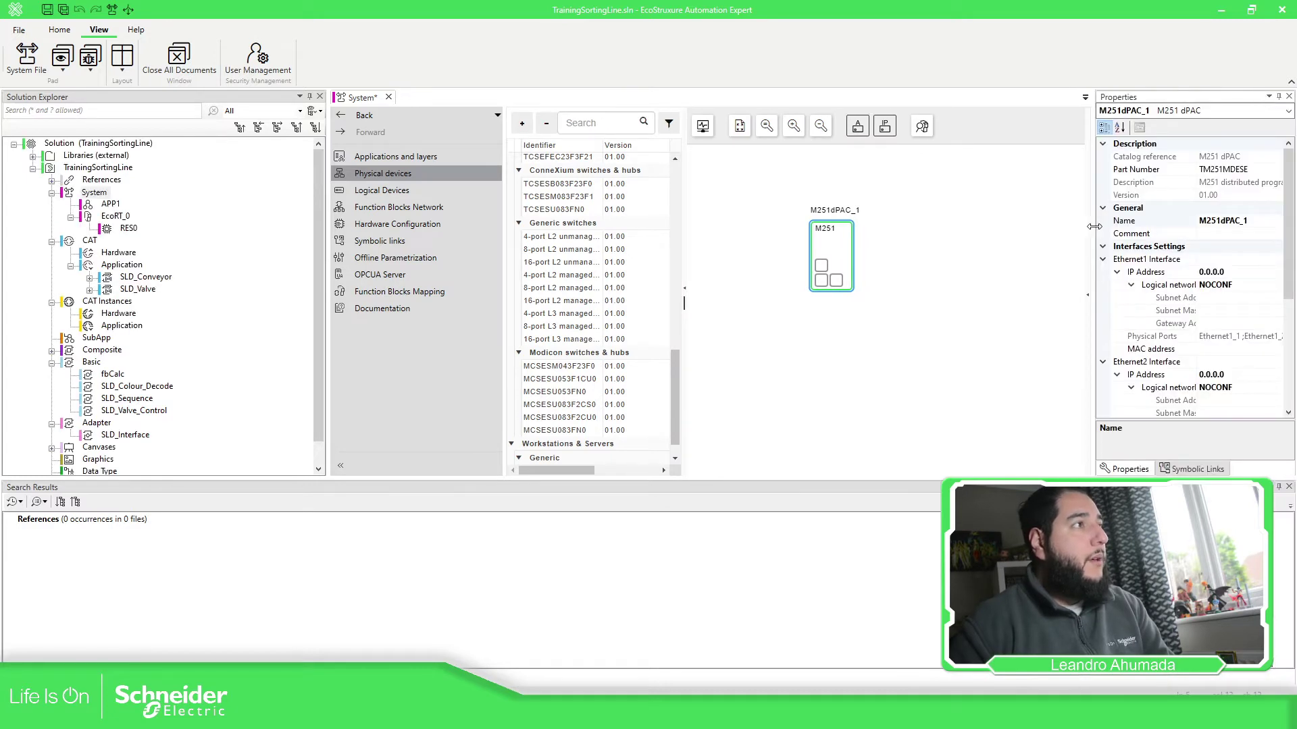
{"action": "left_click_drag", "start_coordinate": [1094, 225], "coordinate": [1038, 226]}
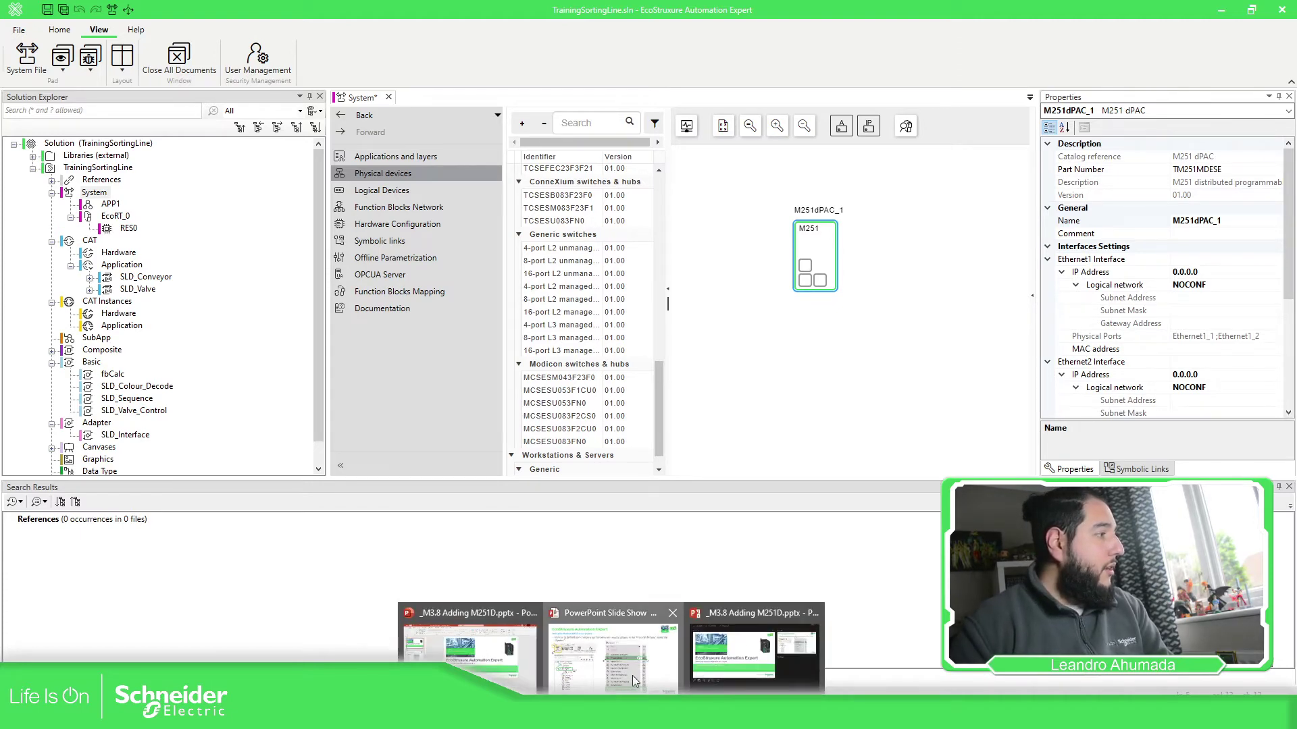
{"action": "left_click", "coordinate": [632, 676]}
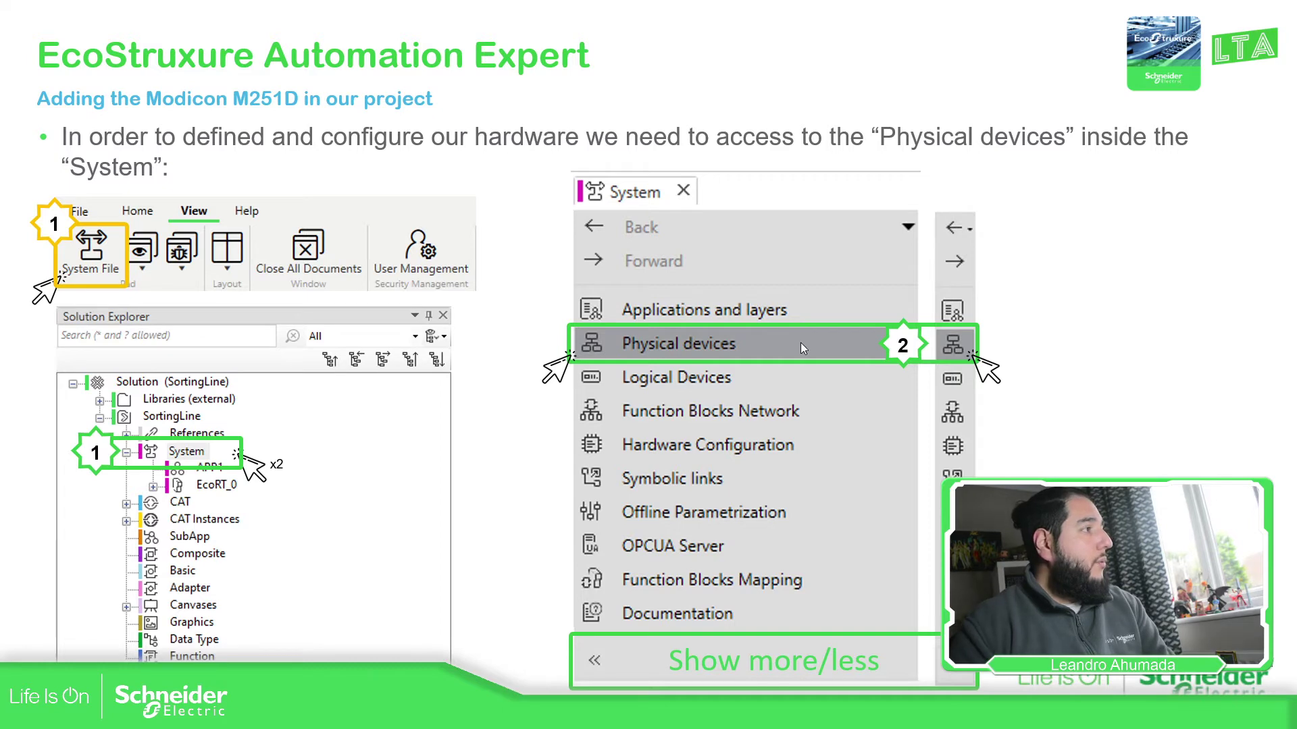
{"action": "key", "text": "Right"}
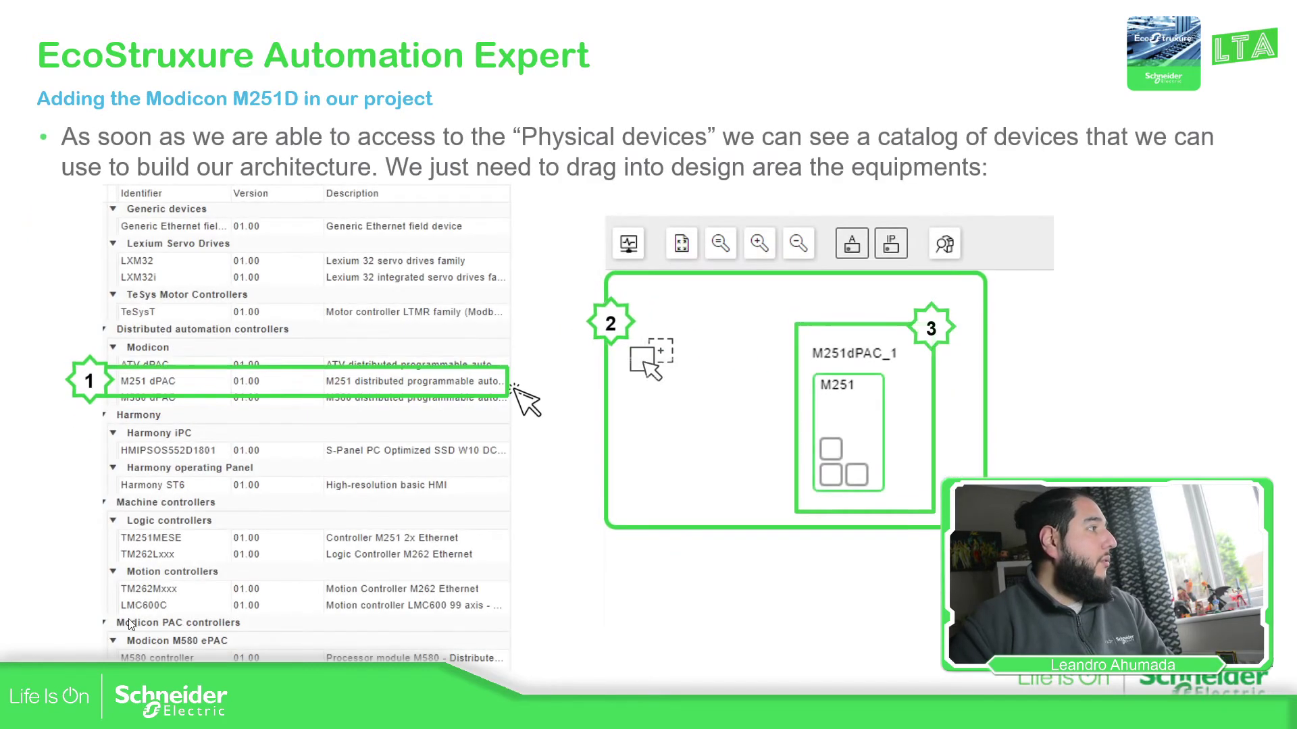
{"action": "left_click", "coordinate": [41, 682]}
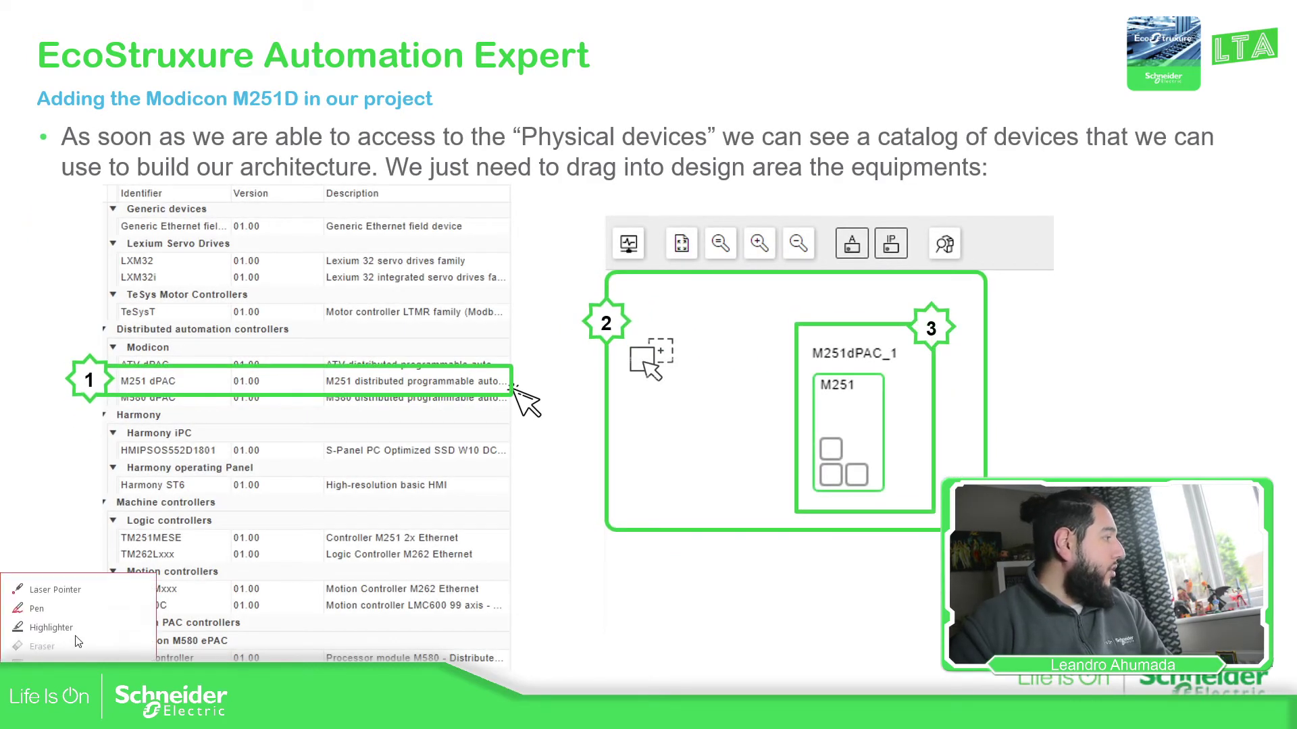
{"action": "left_click", "coordinate": [51, 610]}
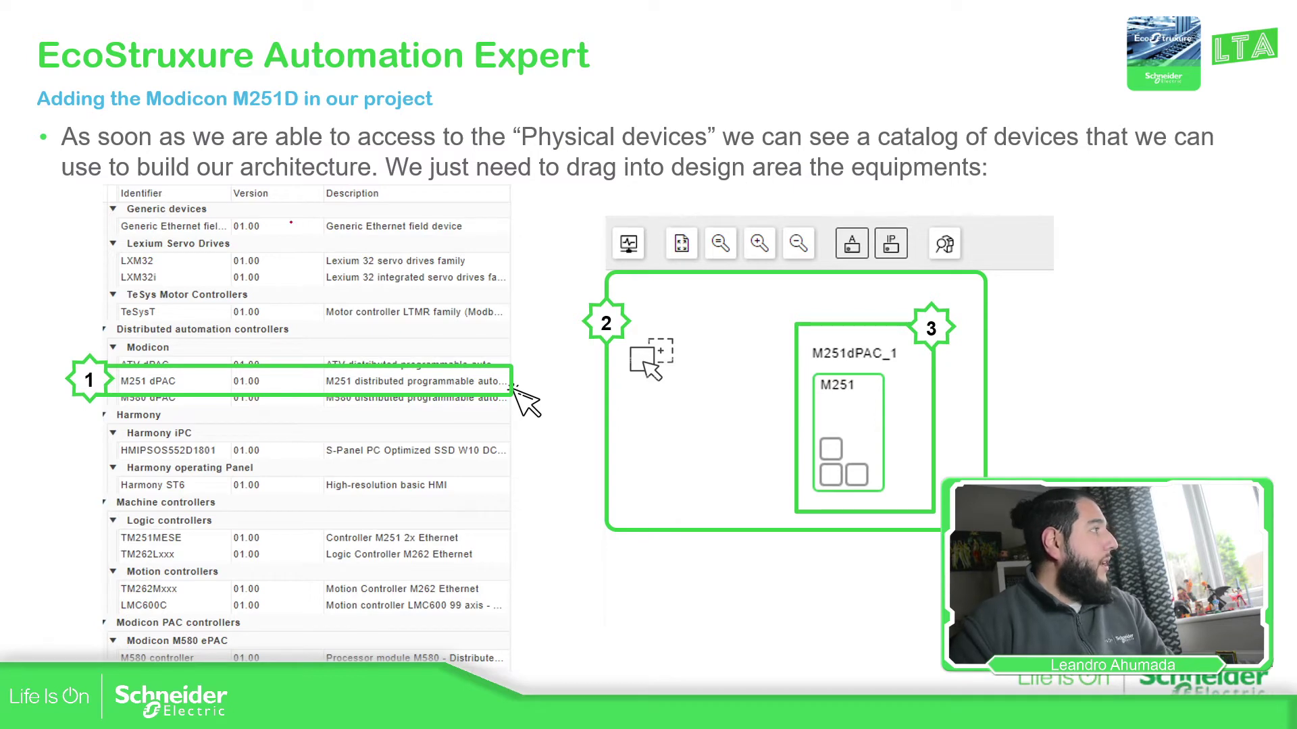
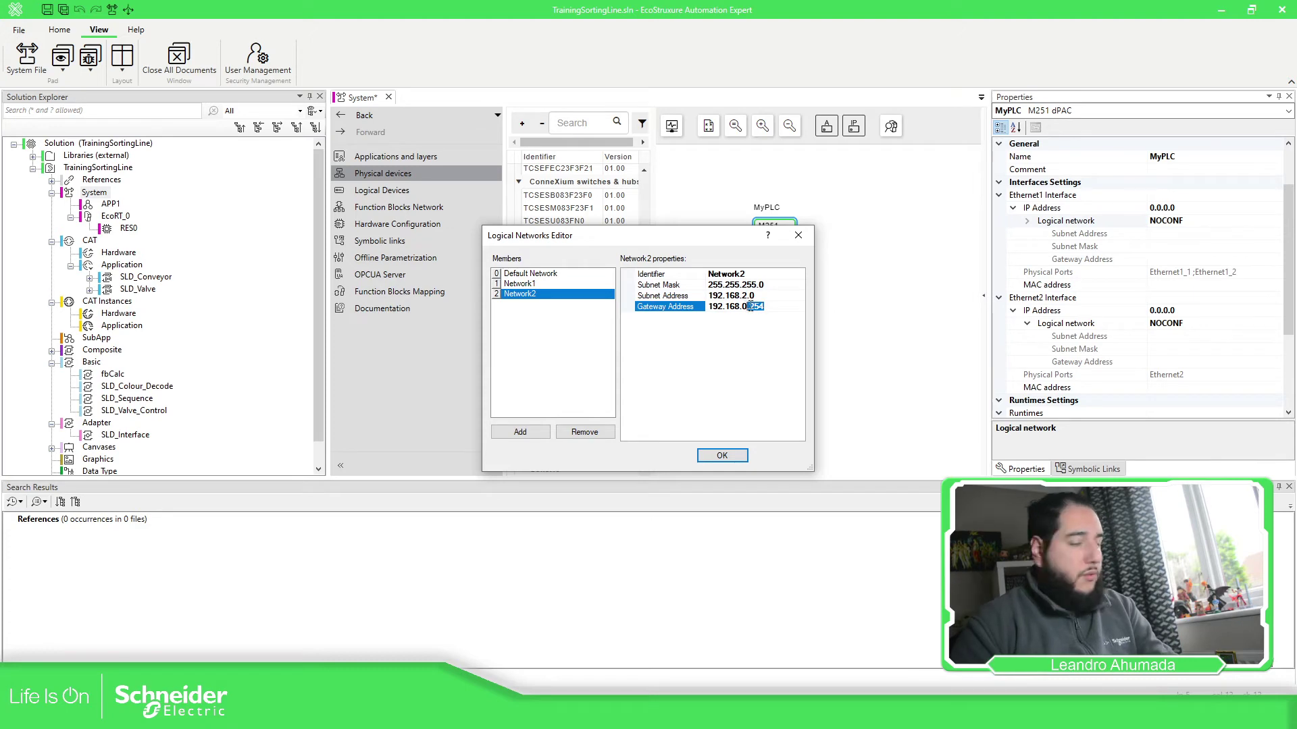
Step: Set the gateway address of Network2 to 0.0.0.0 and accept the logical network definitions
{"action": "type", "text": "0"}
{"action": "left_click_drag", "start_coordinate": [714, 307], "coordinate": [794, 307]}
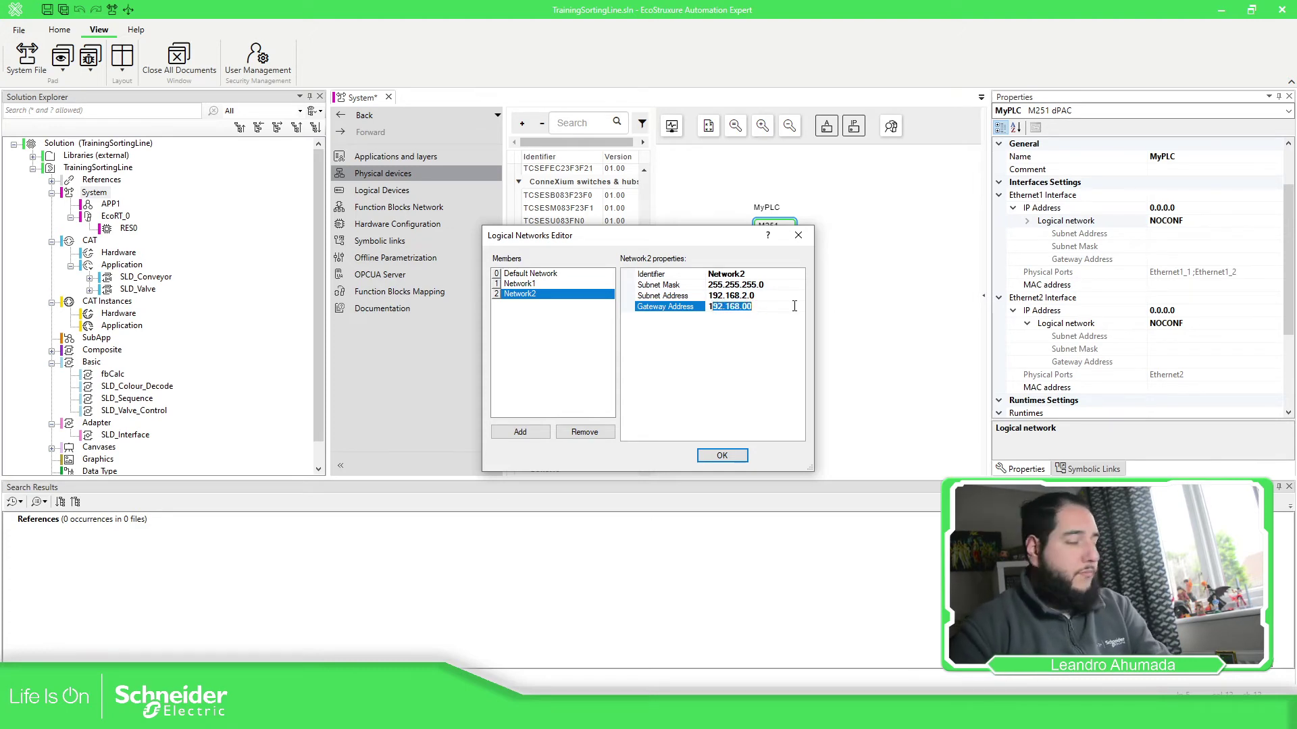
{"action": "key", "text": "BackSpace"}
{"action": "key", "text": "BackSpace"}
{"action": "type", "text": "0.0.0.0"}
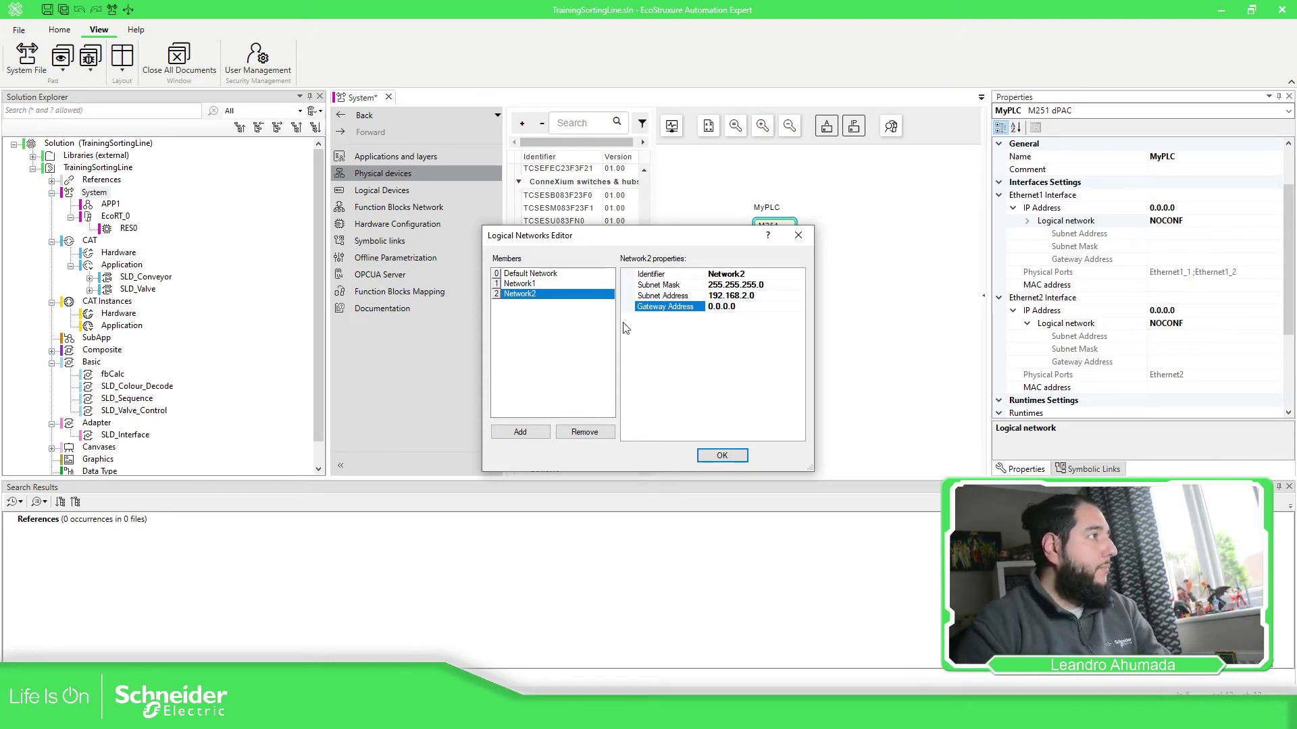
{"action": "left_click", "coordinate": [721, 455]}
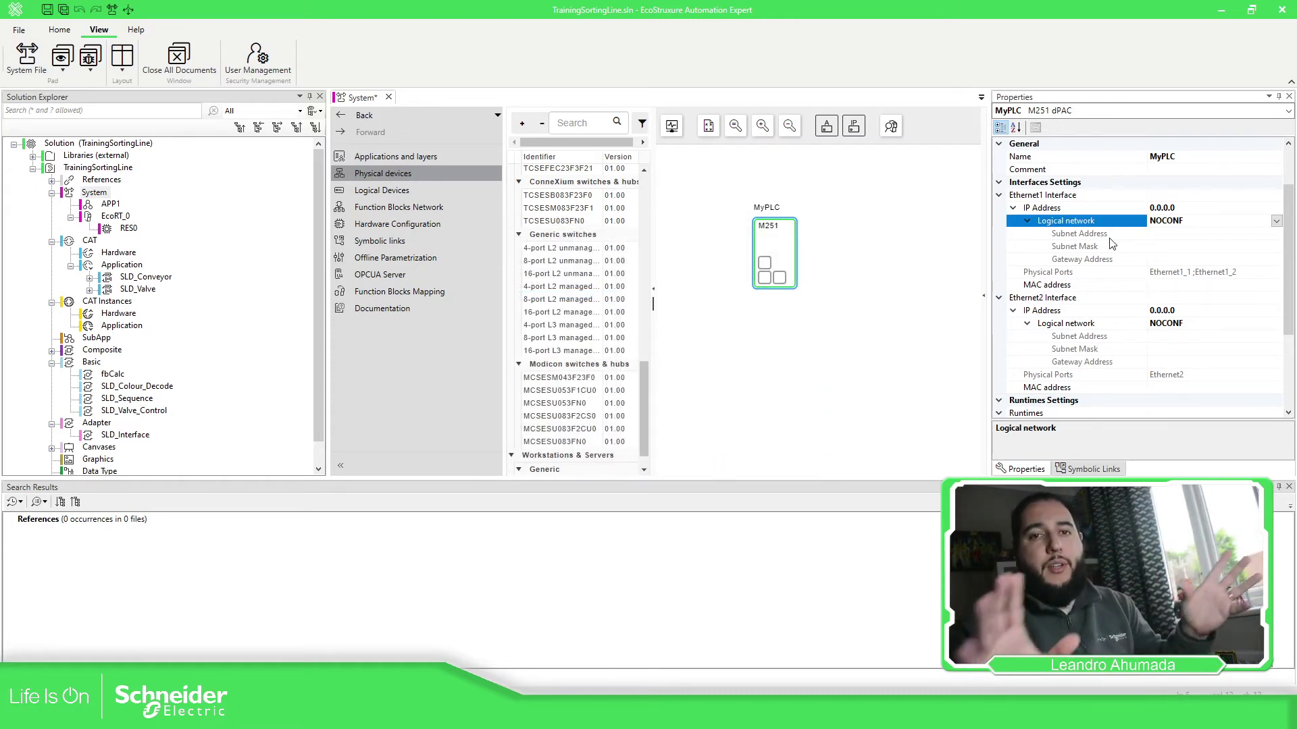
Step: Assign the logical network Network1 to MyPLC's Ethernet1 interface and Network2 to its Ethernet2 interface
{"action": "left_click", "coordinate": [1276, 221]}
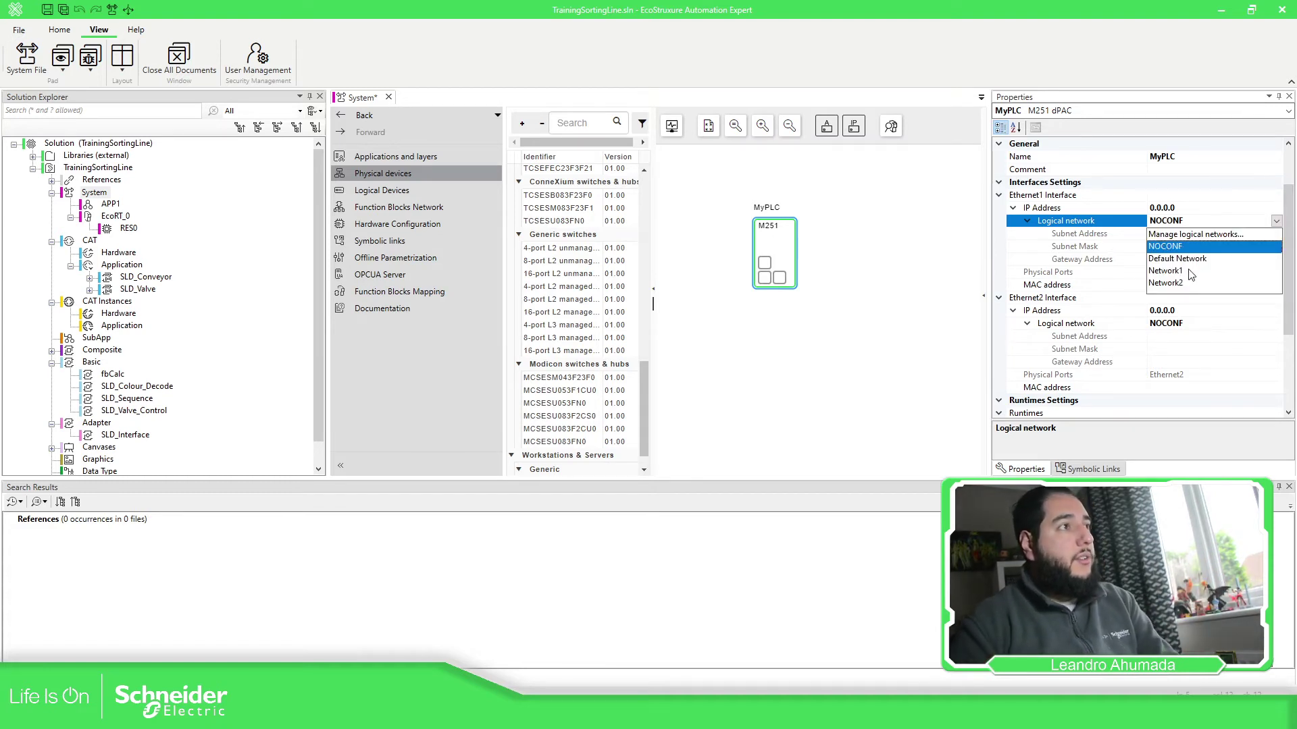
{"action": "left_click", "coordinate": [1167, 270]}
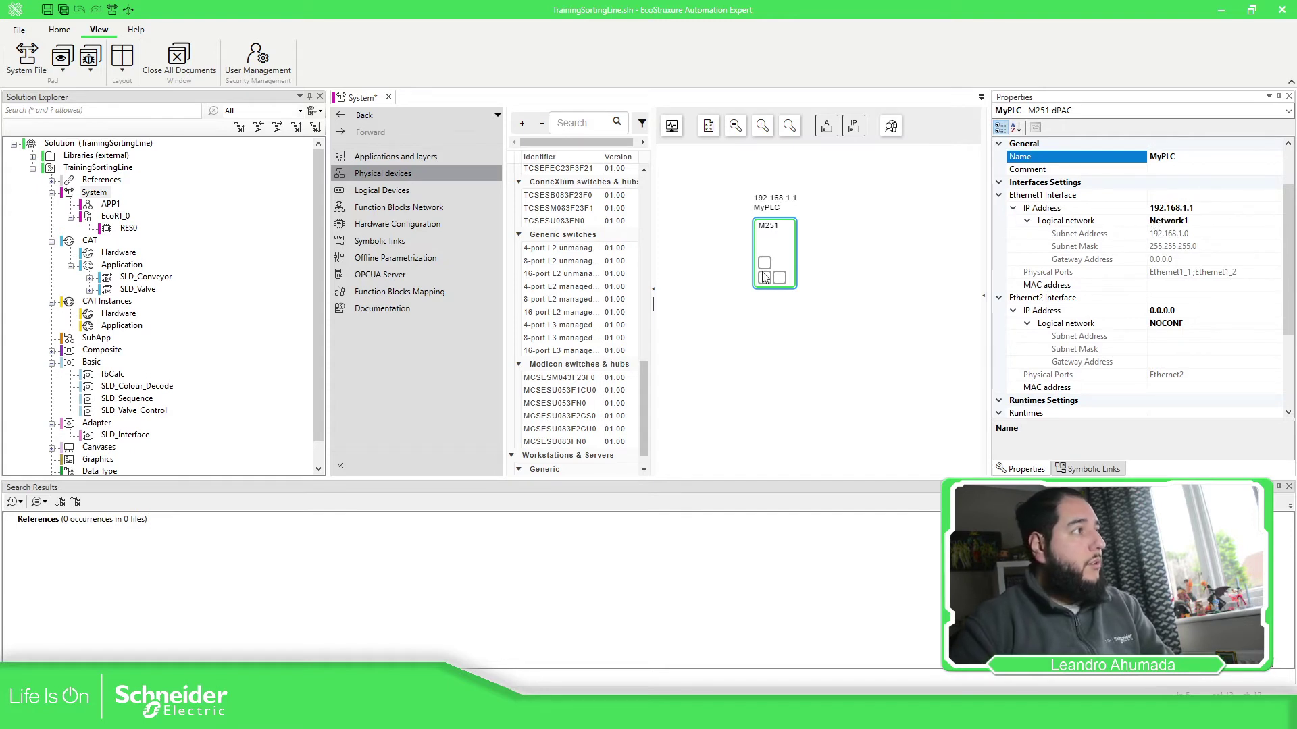
{"action": "left_click", "coordinate": [1219, 324]}
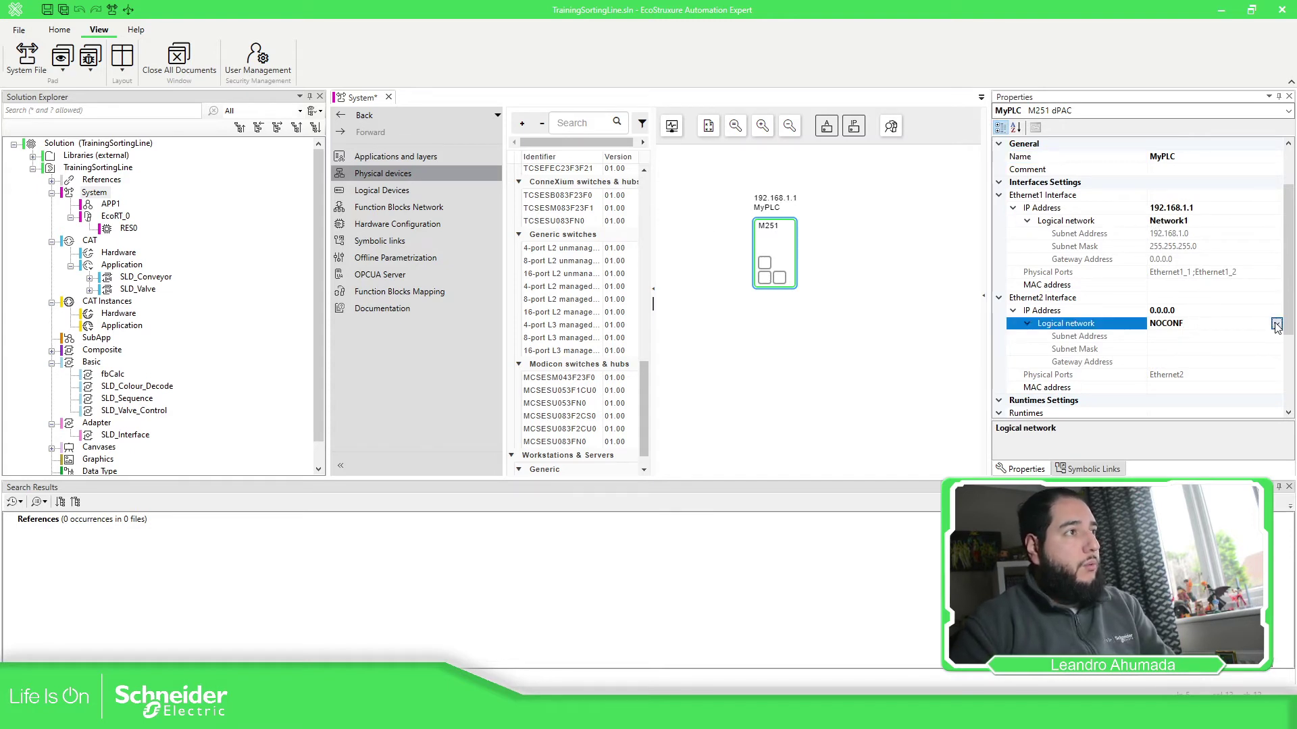
{"action": "left_click", "coordinate": [1276, 323]}
{"action": "left_click", "coordinate": [1177, 386]}
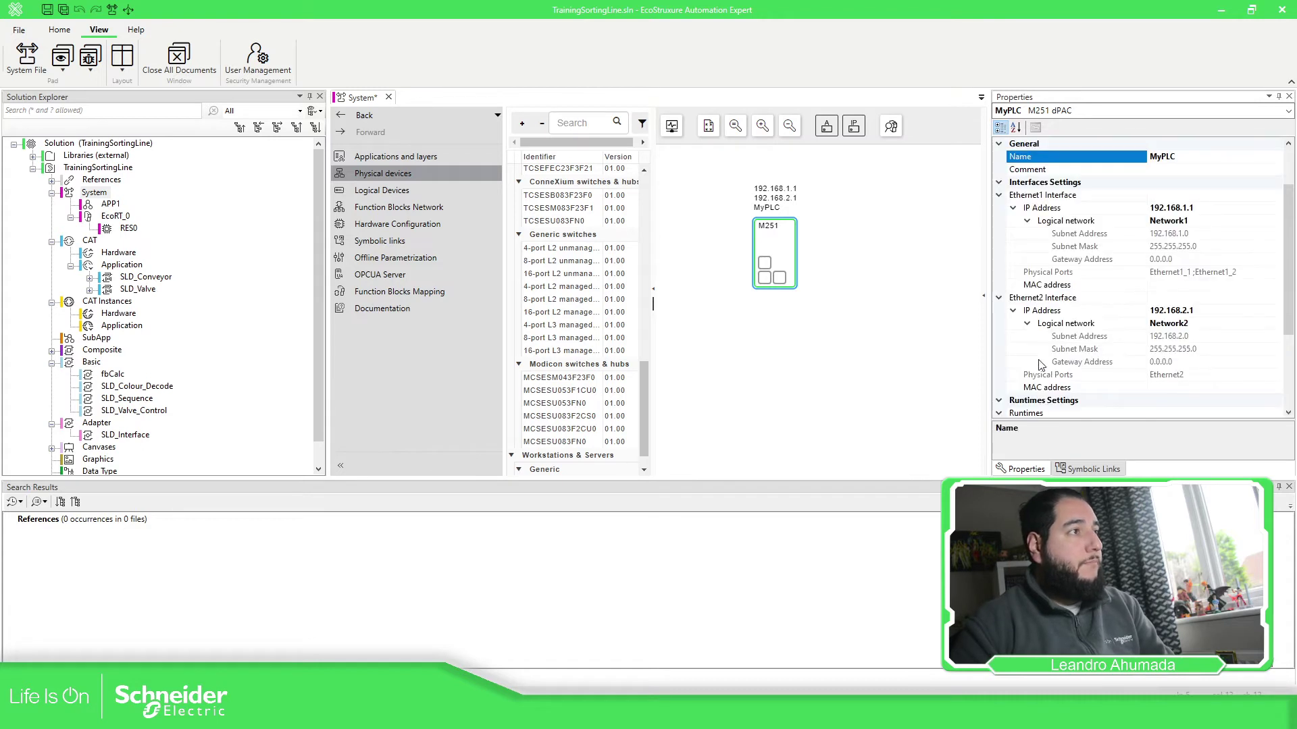
Step: Set MyPLC's IP address to 192.168.1.51 on the Ethernet1 interface and 192.168.2.51 on the Ethernet2 interface
{"action": "left_click", "coordinate": [1086, 210]}
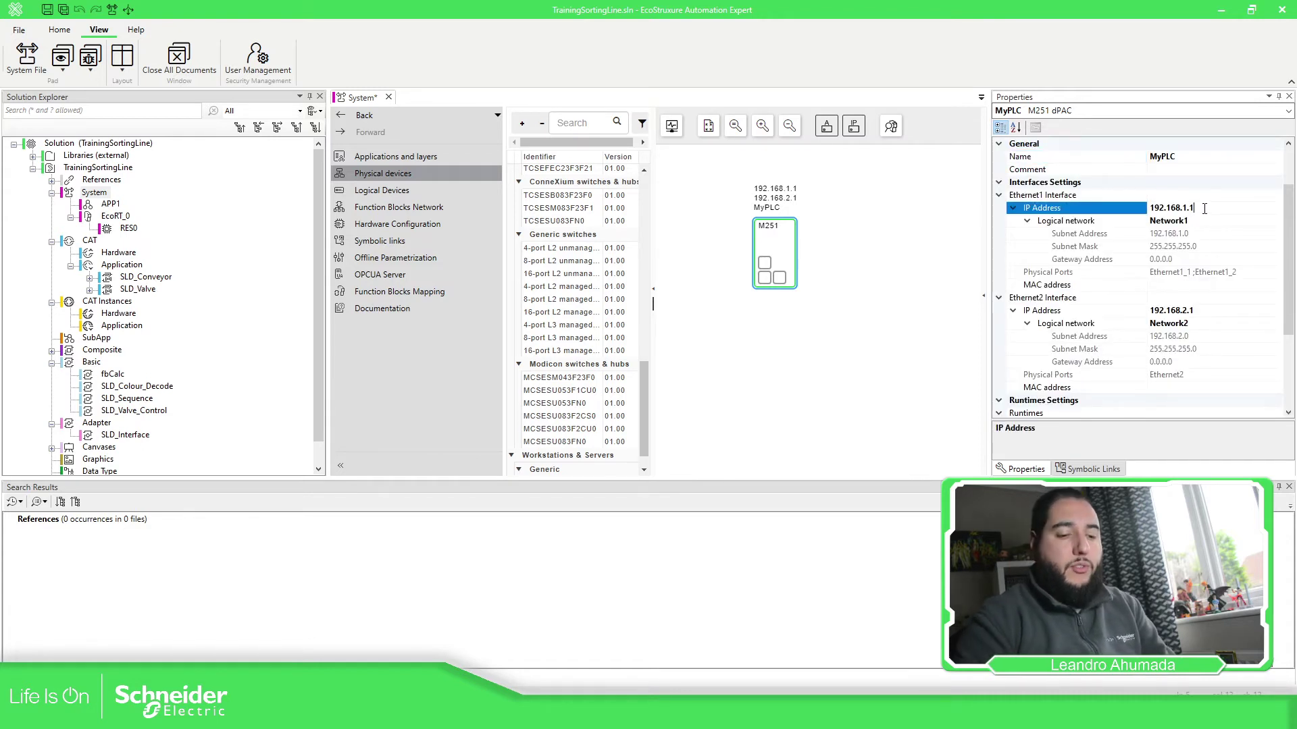
{"action": "key", "text": "BackSpace"}
{"action": "type", "text": "51"}
{"action": "key", "text": "Return"}
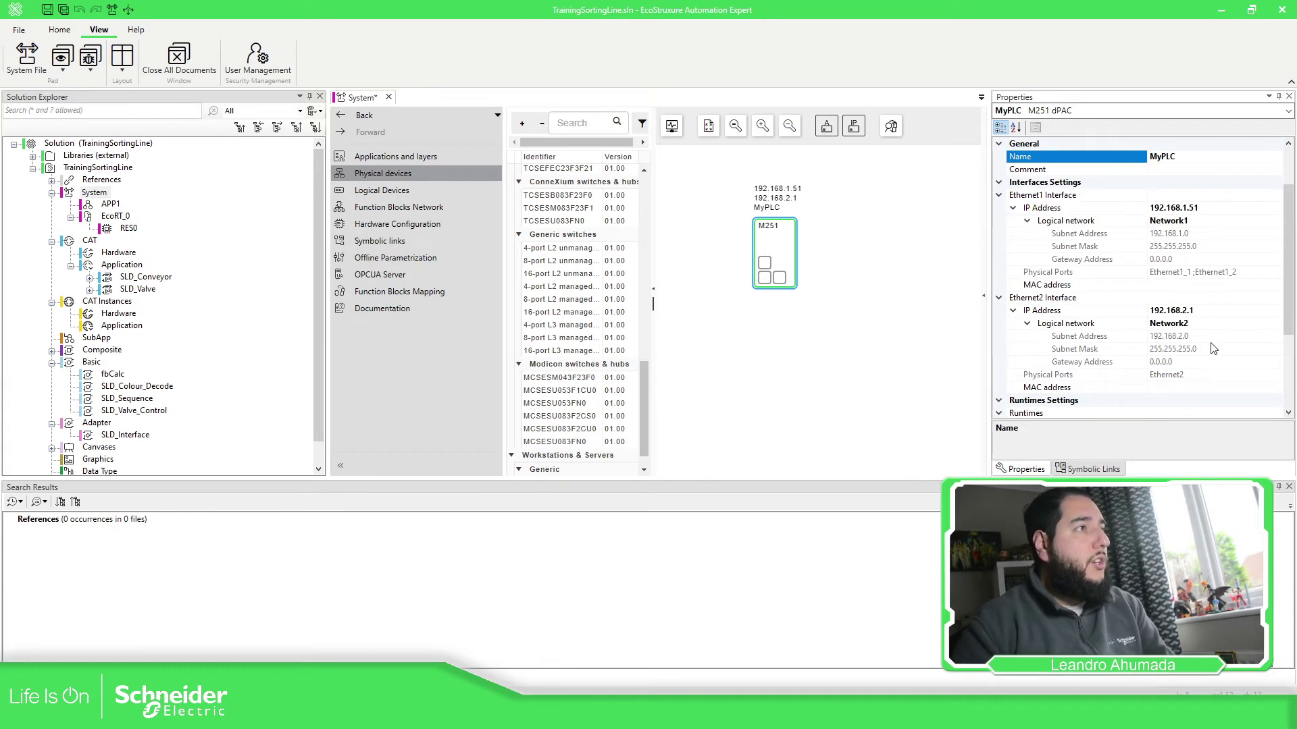
{"action": "left_click", "coordinate": [1206, 312]}
{"action": "type", "text": "5"}
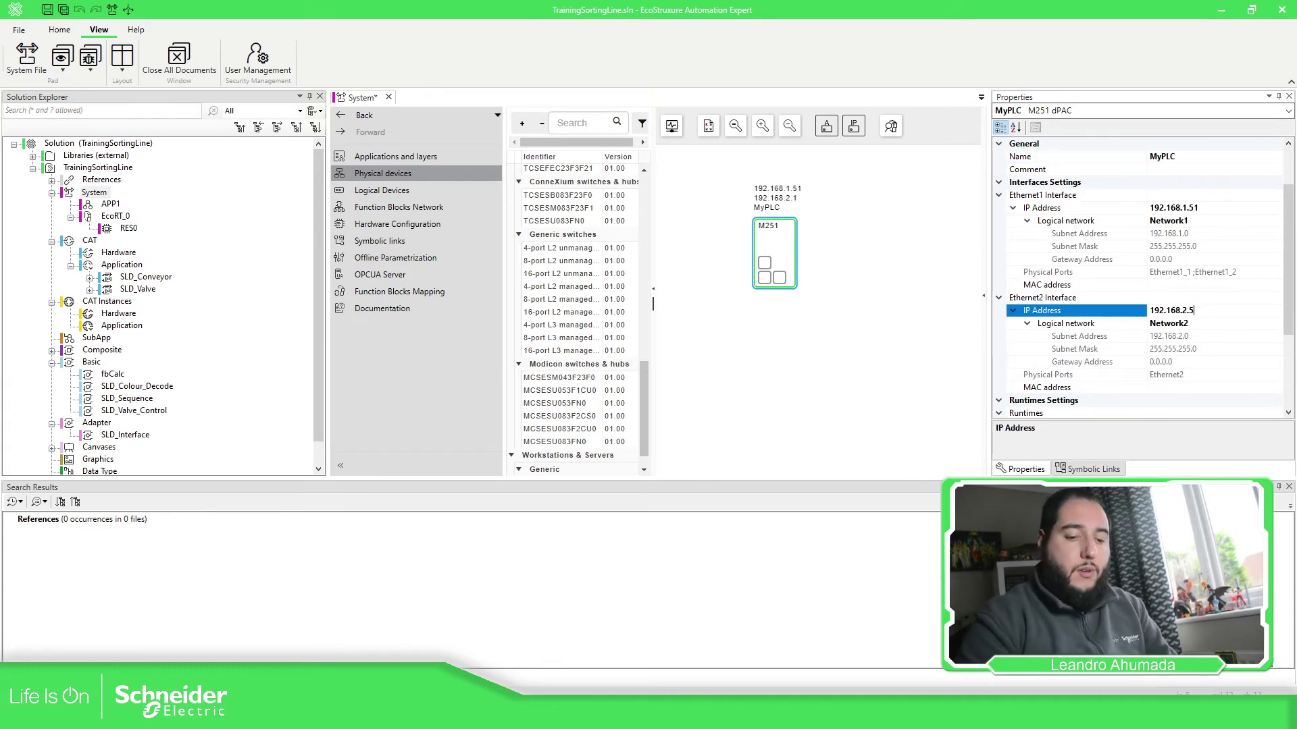
{"action": "type", "text": "1"}
{"action": "key", "text": "Return"}
Step: Save all changes to the solution and leave the MyPLC device deselected on the canvas
{"action": "left_click", "coordinate": [929, 335]}
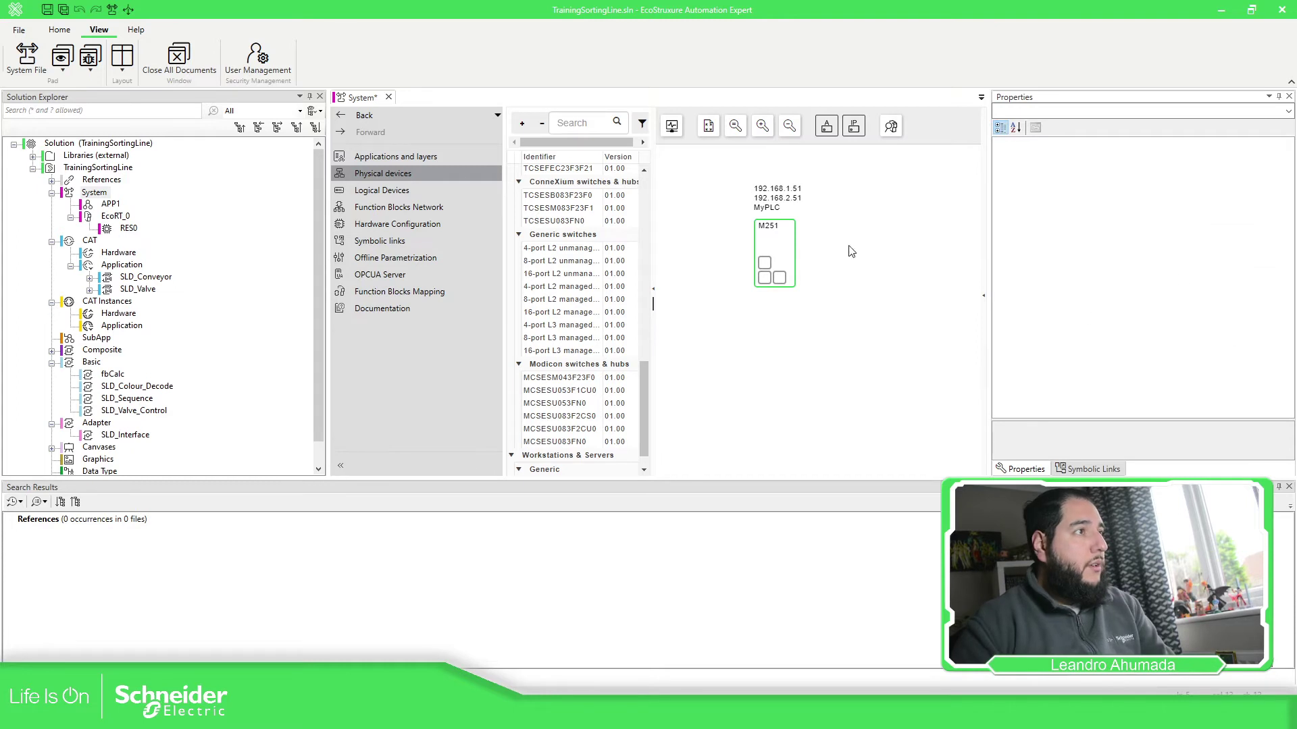
{"action": "left_click", "coordinate": [787, 241]}
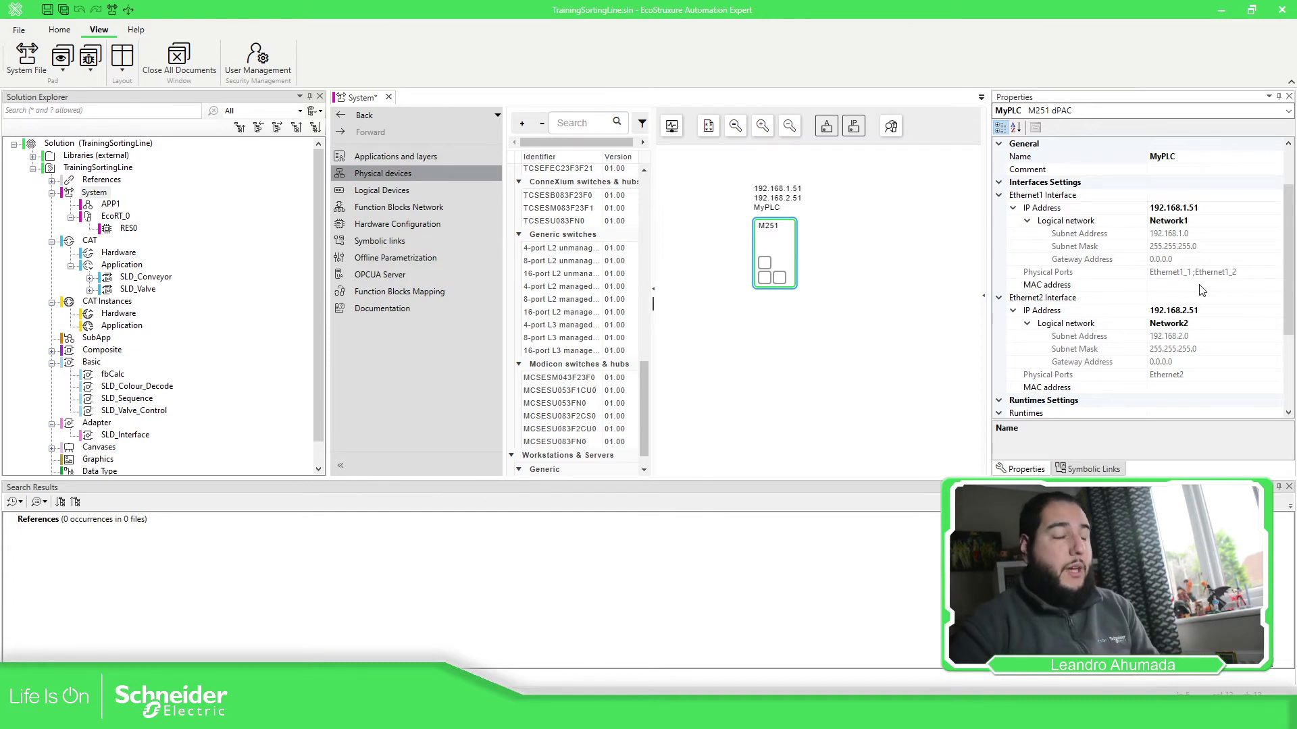
{"action": "left_click", "coordinate": [62, 10]}
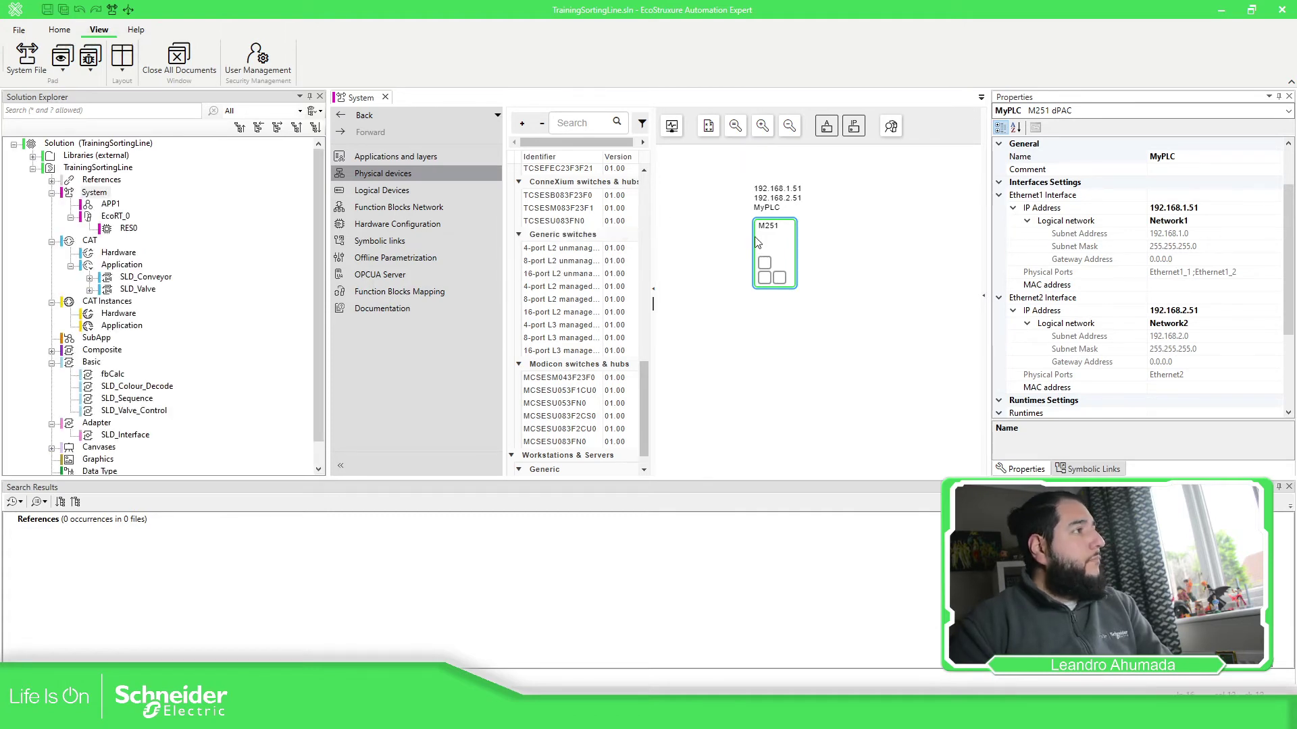
{"action": "mouse_move", "coordinate": [768, 240]}
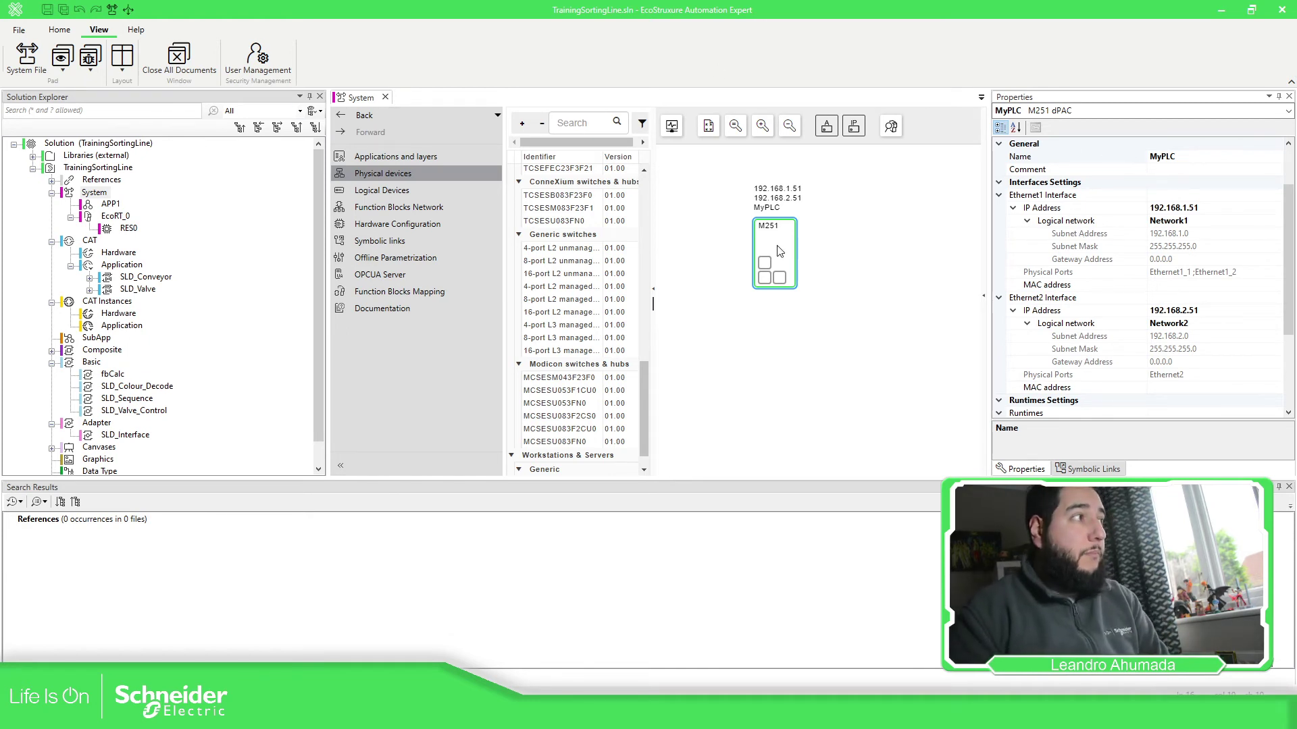
{"action": "left_click", "coordinate": [848, 264]}
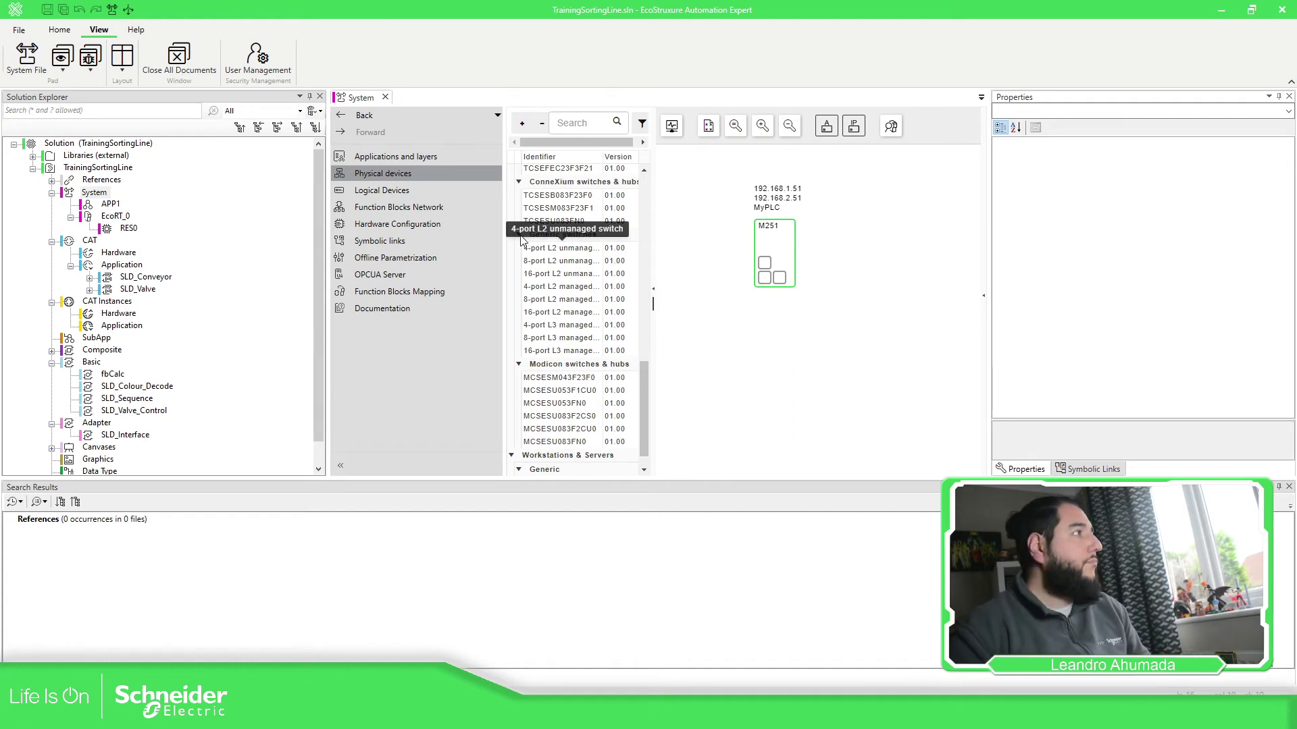
Step: Add one logical device named MyM251dPac of type SE.DPAC.M251_dPAC to the system's logical devices
{"action": "left_click", "coordinate": [382, 191]}
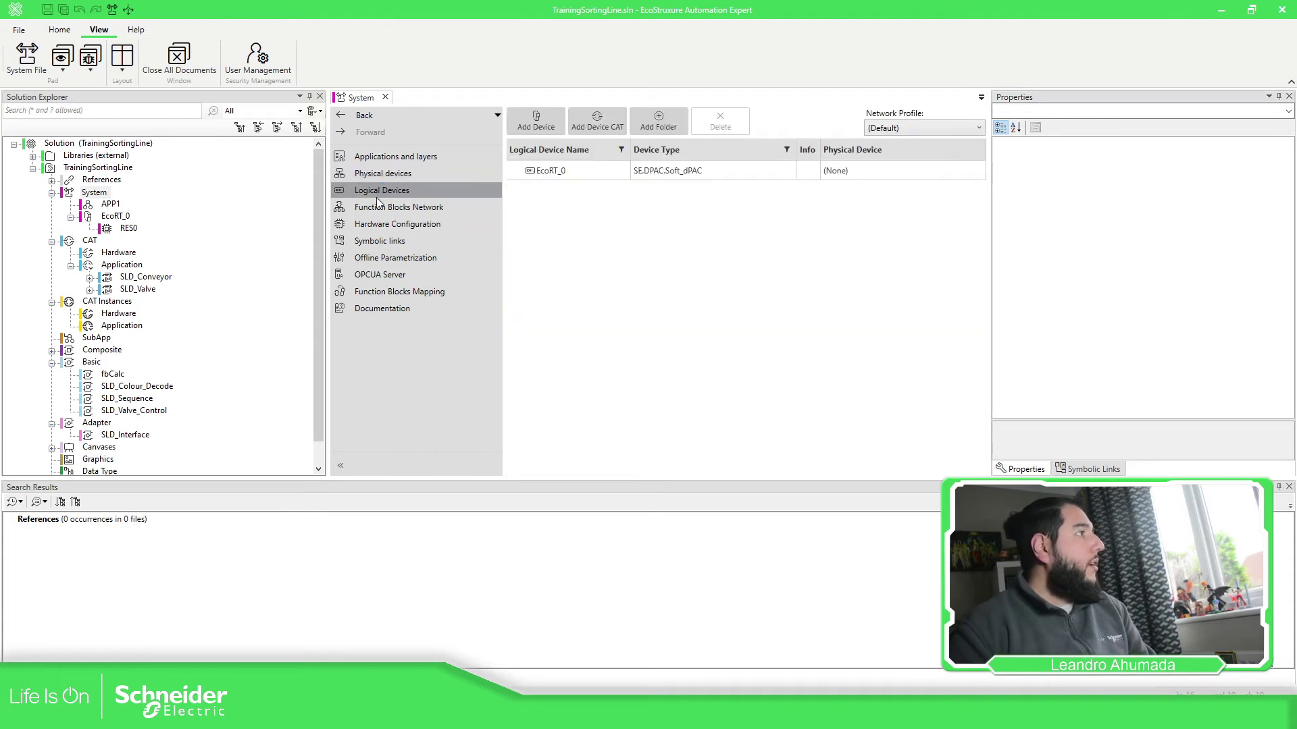
{"action": "left_click", "coordinate": [534, 172]}
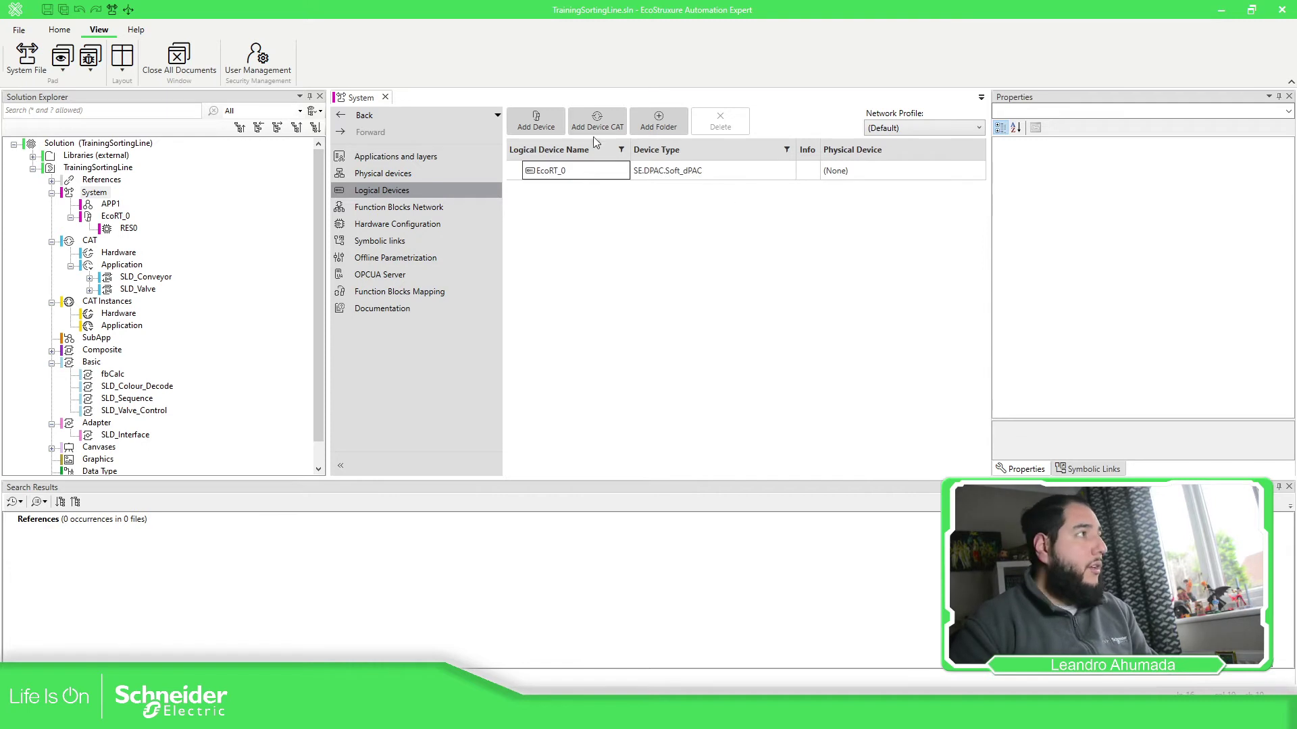
{"action": "left_click", "coordinate": [548, 121]}
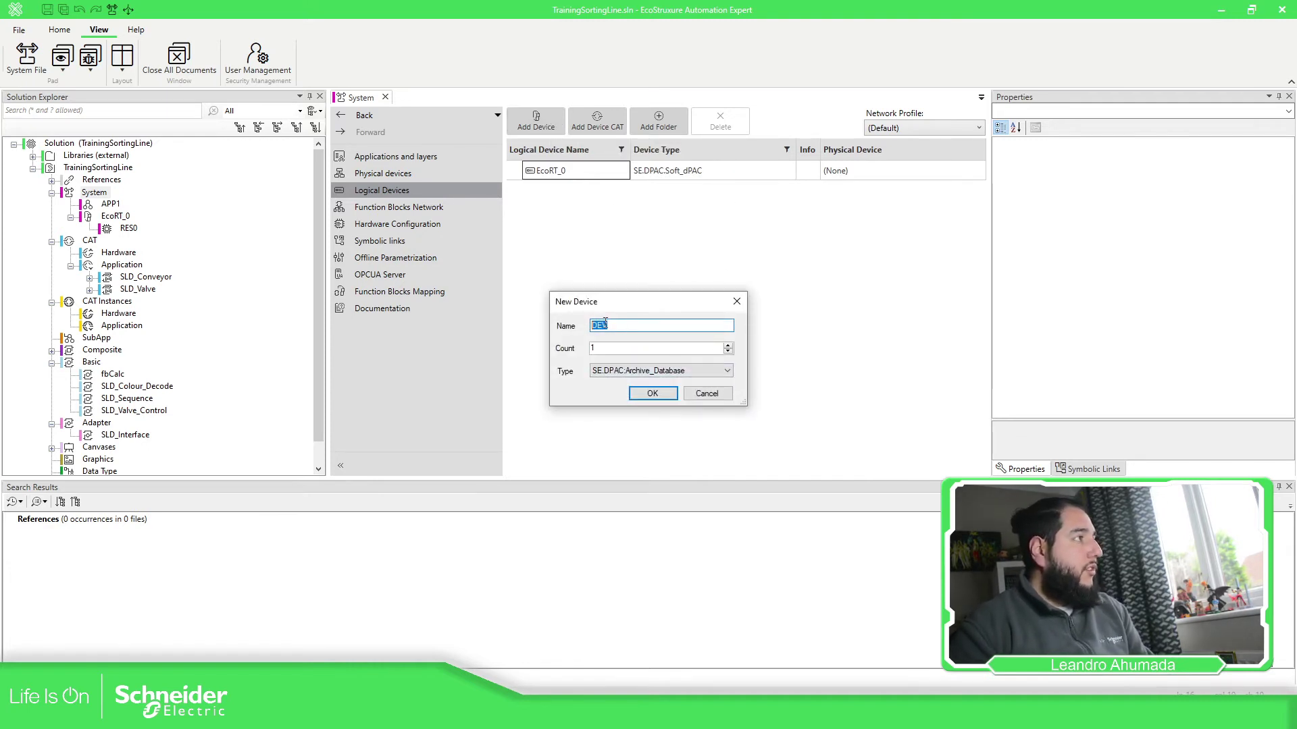
{"action": "type", "text": "My"}
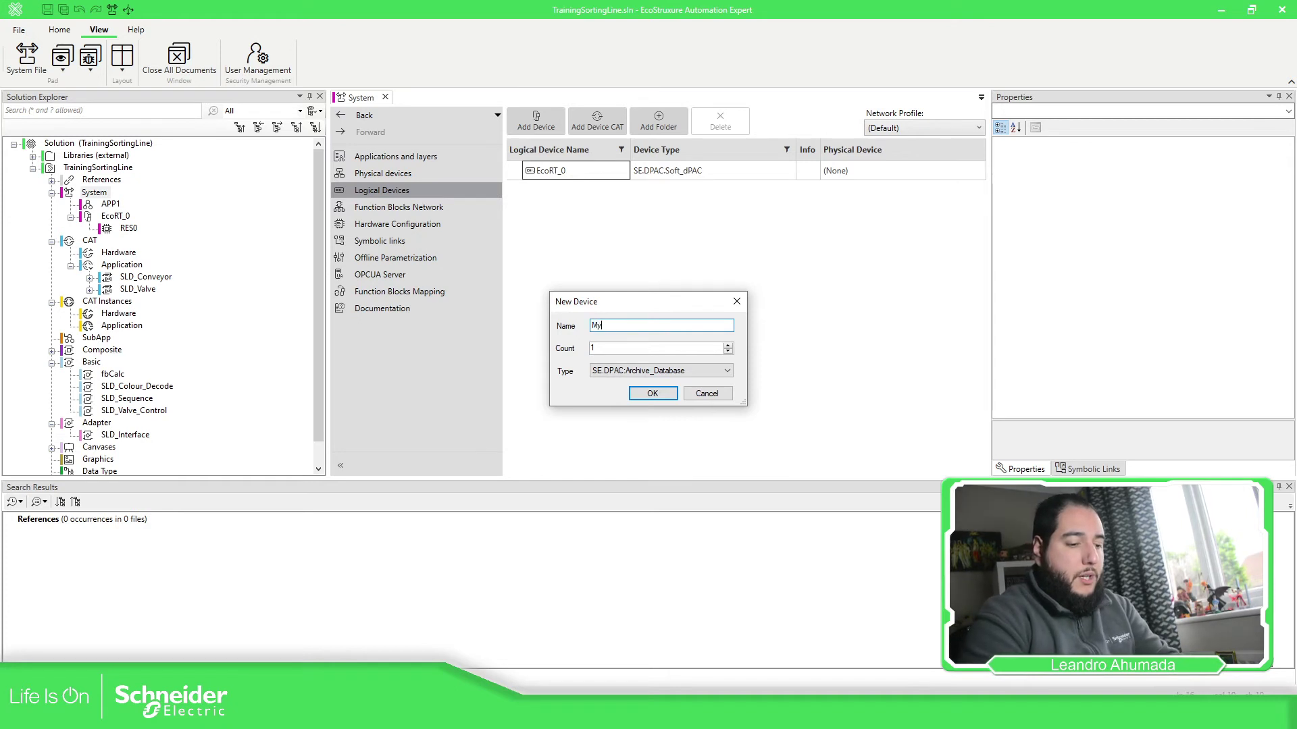
{"action": "type", "text": "M251"}
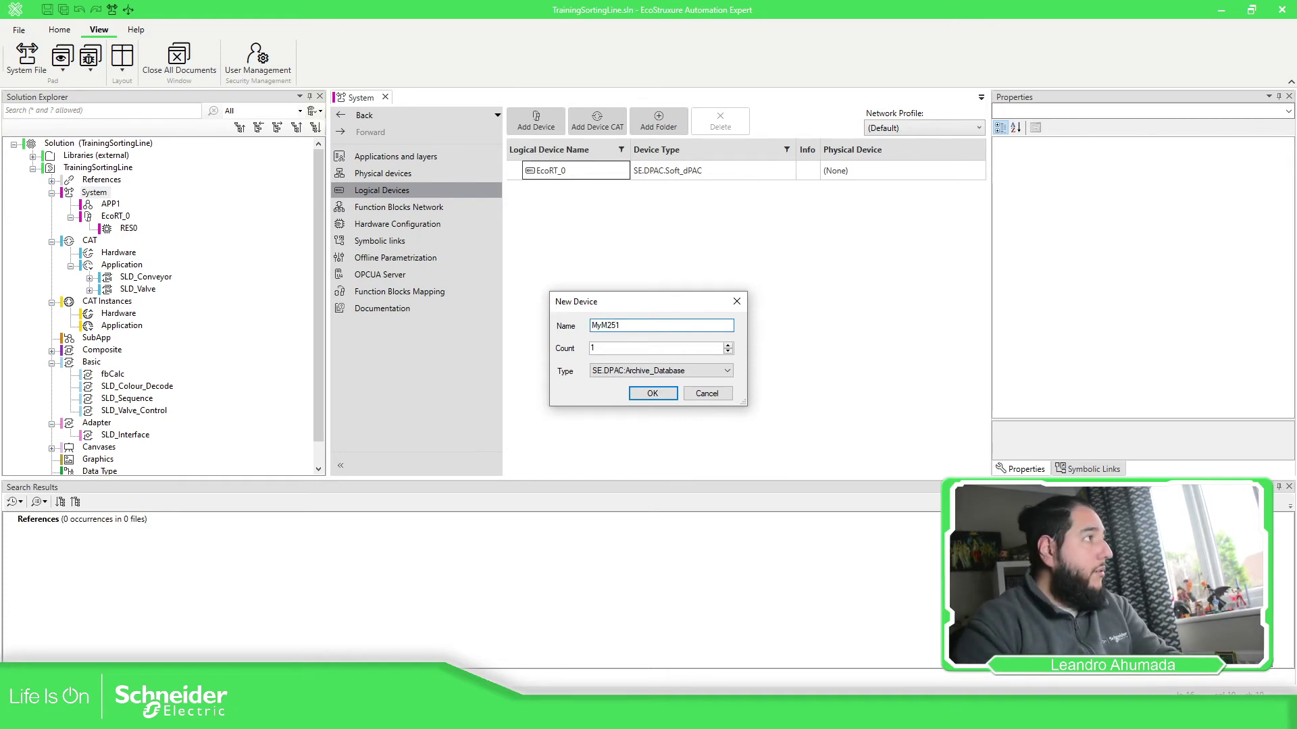
{"action": "type", "text": "DP"}
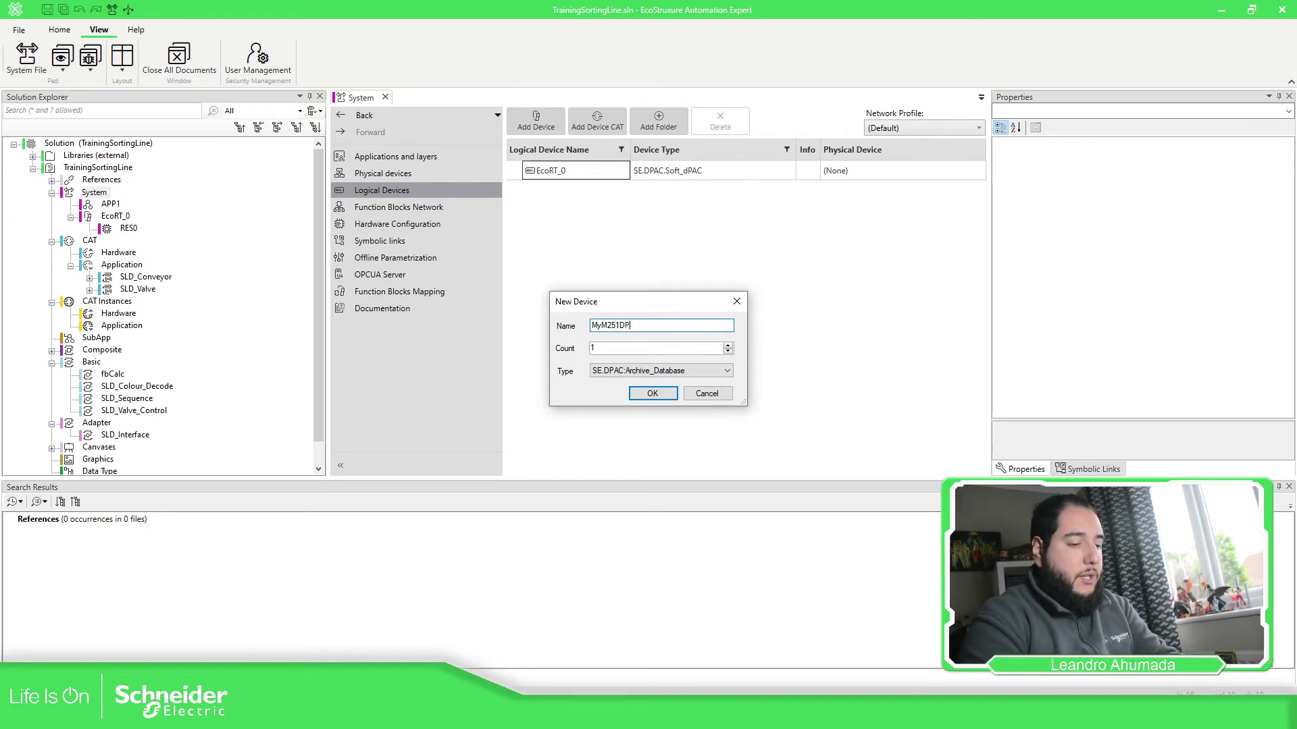
{"action": "key", "text": "BackSpace"}
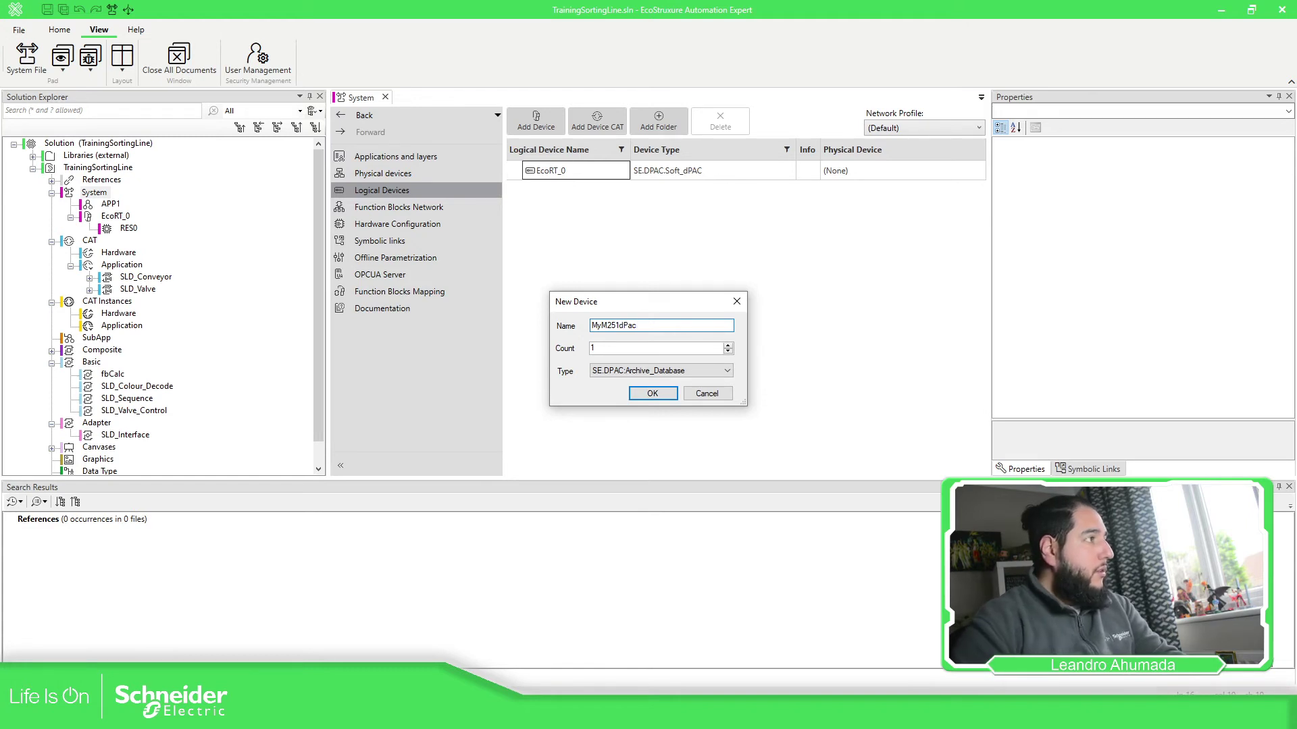
{"action": "left_click", "coordinate": [720, 371]}
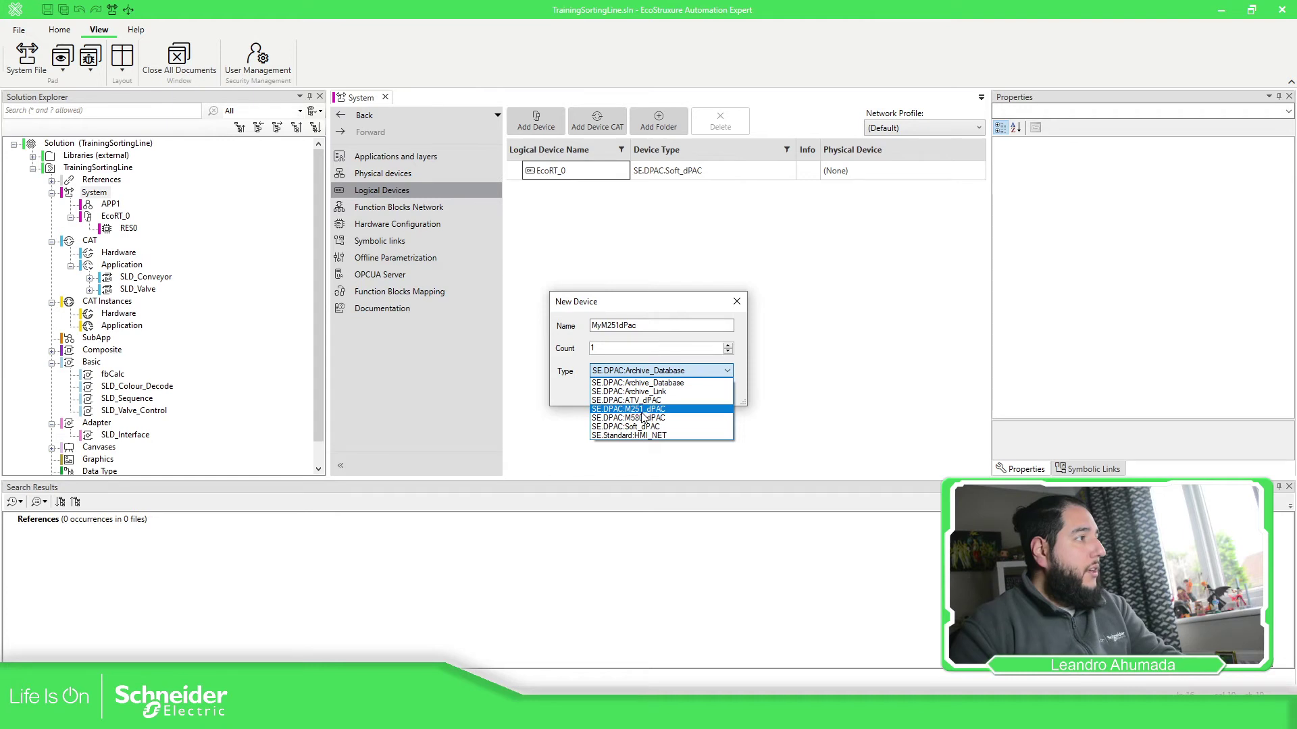
{"action": "left_click", "coordinate": [642, 410]}
{"action": "left_click", "coordinate": [666, 398]}
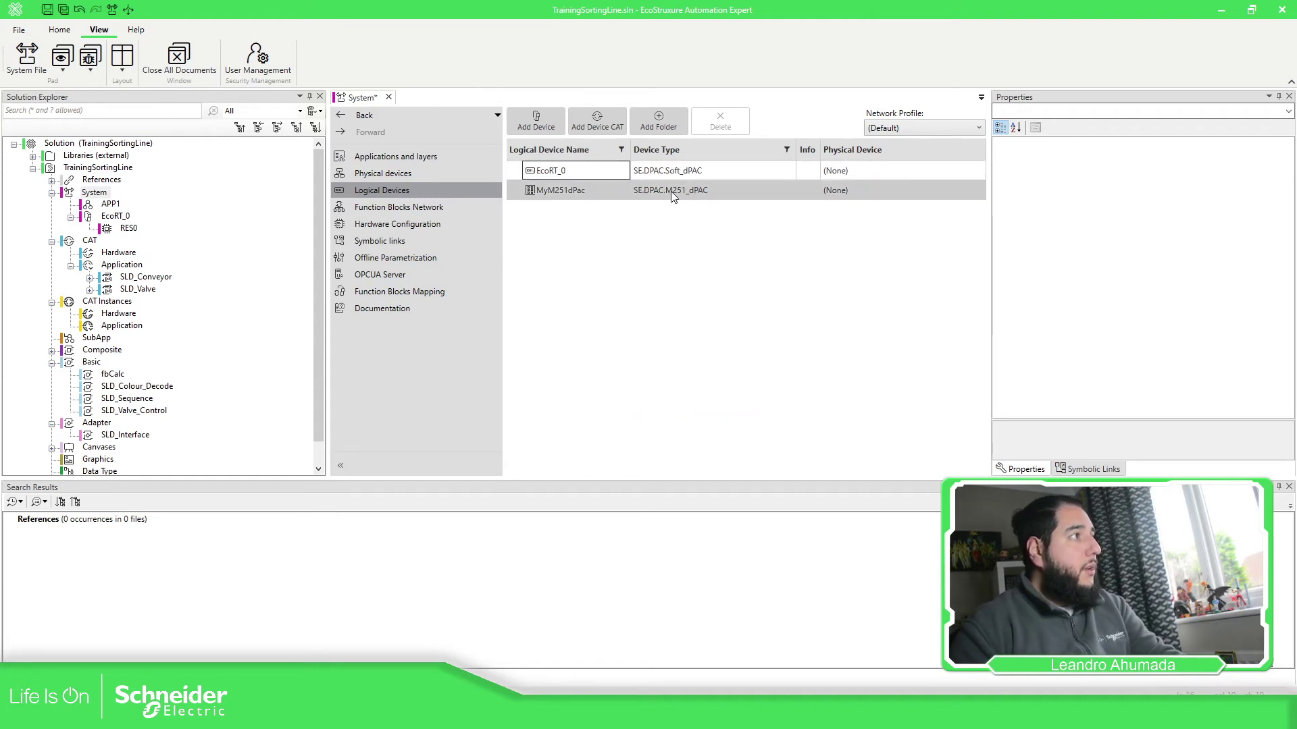
Step: Check which physical devices are offered for mapping to the logical devices MyM251dPac and EcoRT_0
{"action": "double_click", "coordinate": [918, 168]}
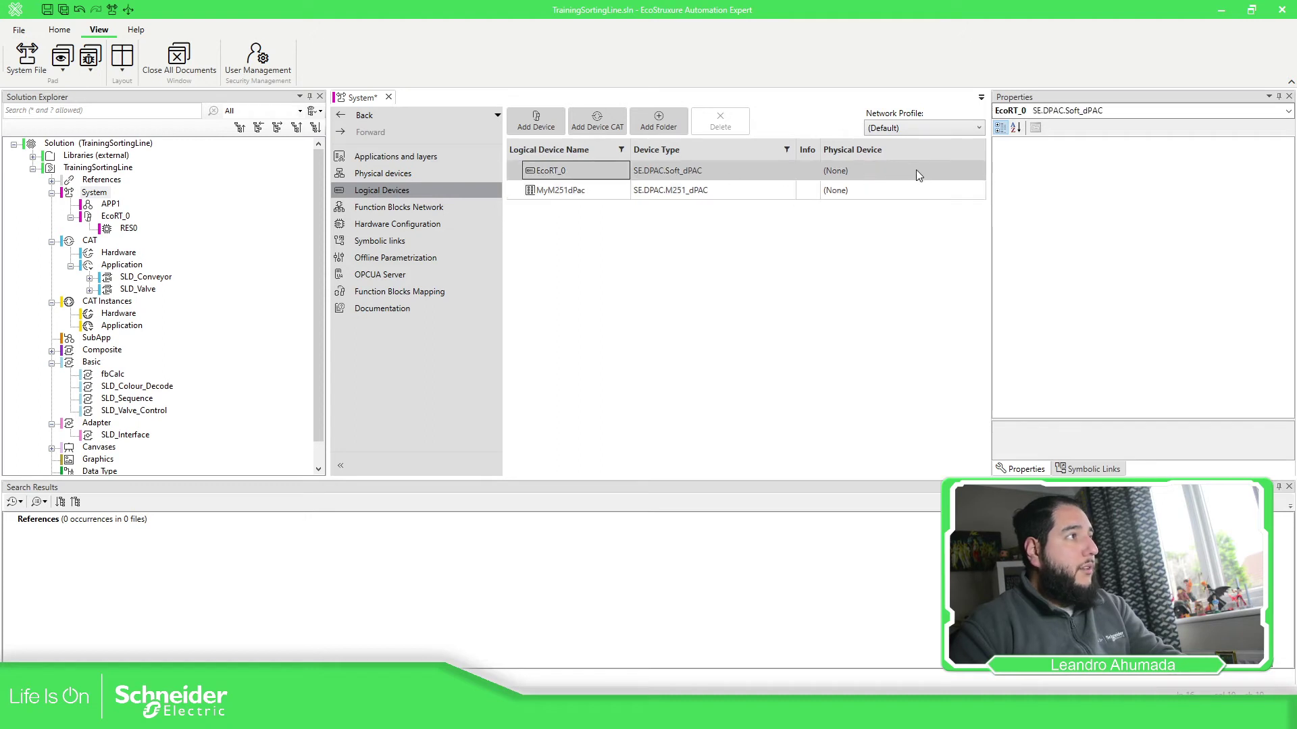
{"action": "left_click", "coordinate": [377, 191]}
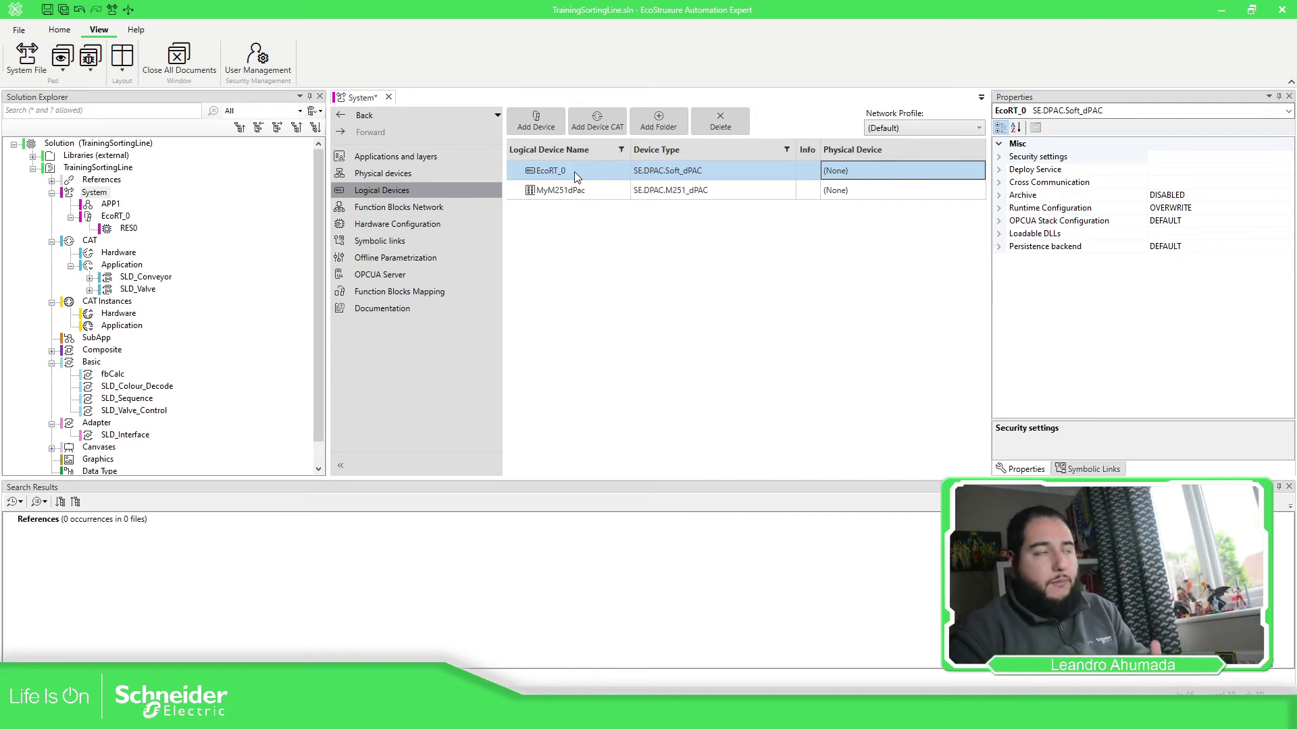
{"action": "left_click", "coordinate": [555, 197]}
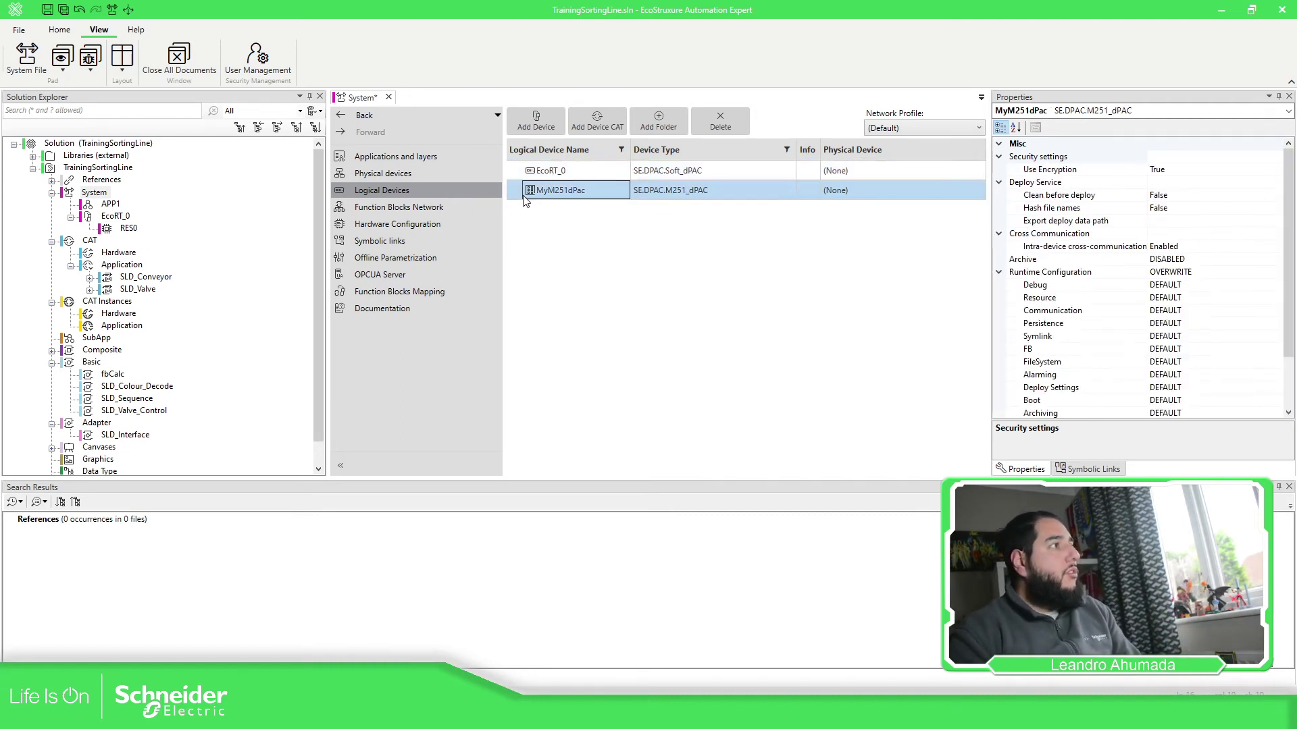
{"action": "left_click", "coordinate": [917, 196]}
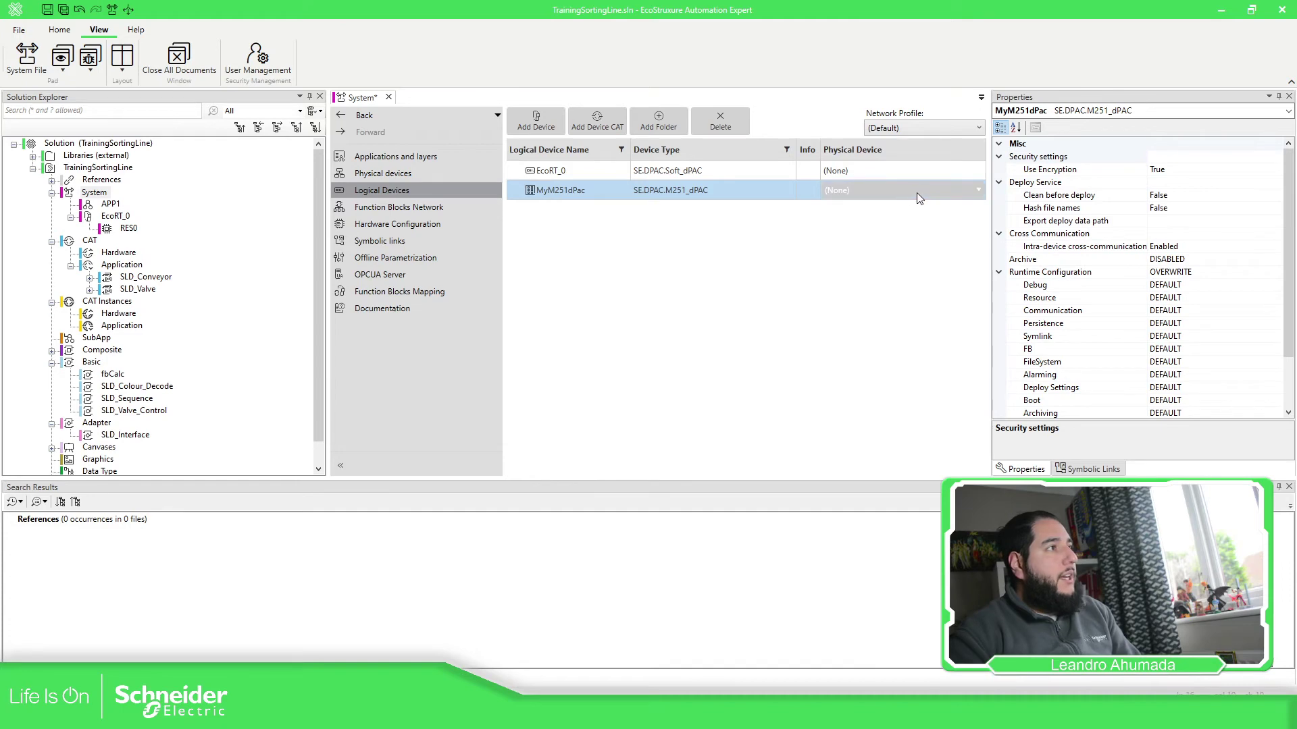
{"action": "left_click", "coordinate": [980, 191]}
{"action": "left_click", "coordinate": [980, 192]}
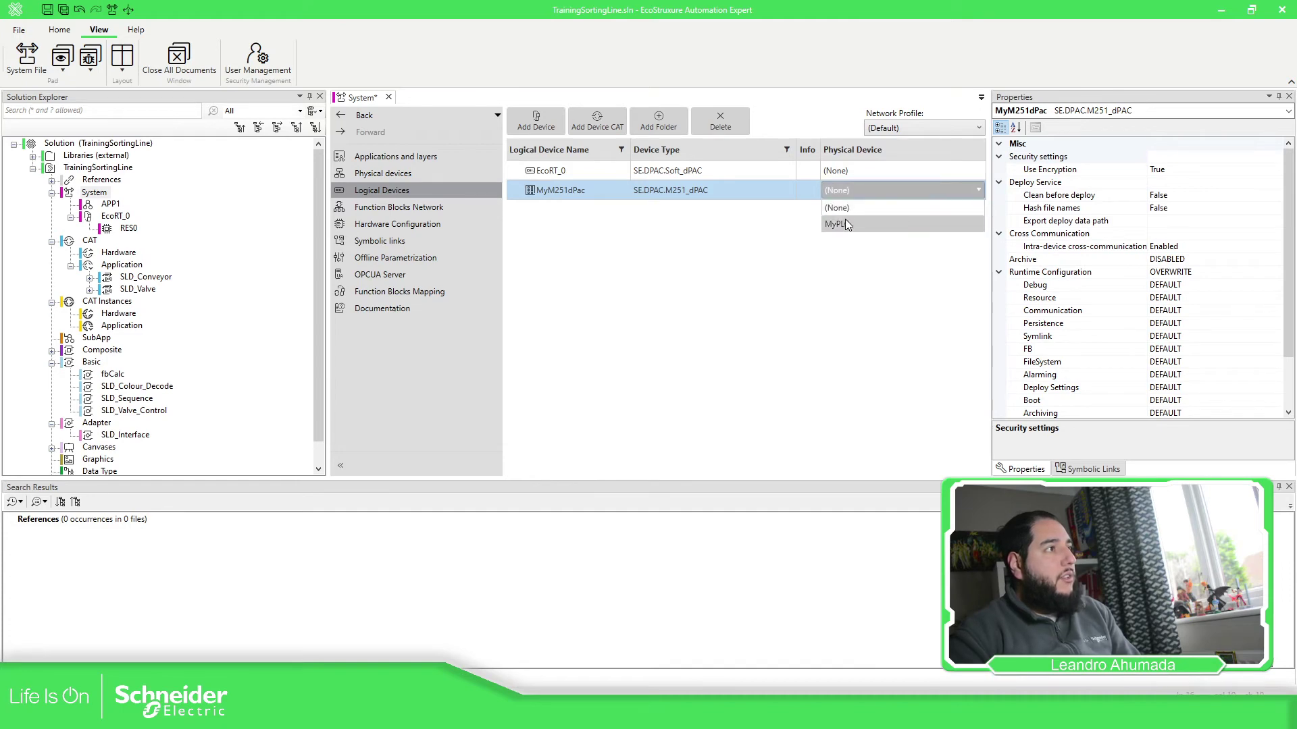
{"action": "left_click", "coordinate": [980, 192]}
{"action": "left_click", "coordinate": [954, 169]}
{"action": "left_click", "coordinate": [971, 170]}
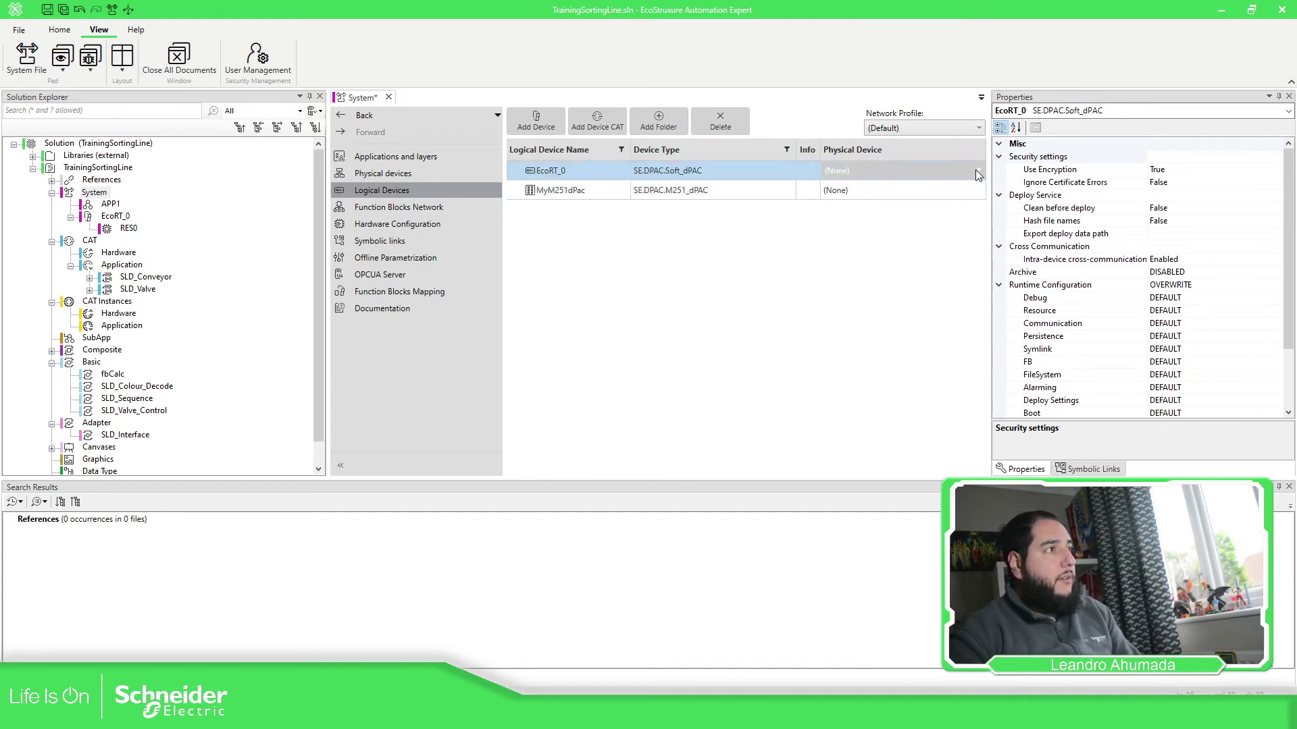
{"action": "left_click", "coordinate": [978, 171]}
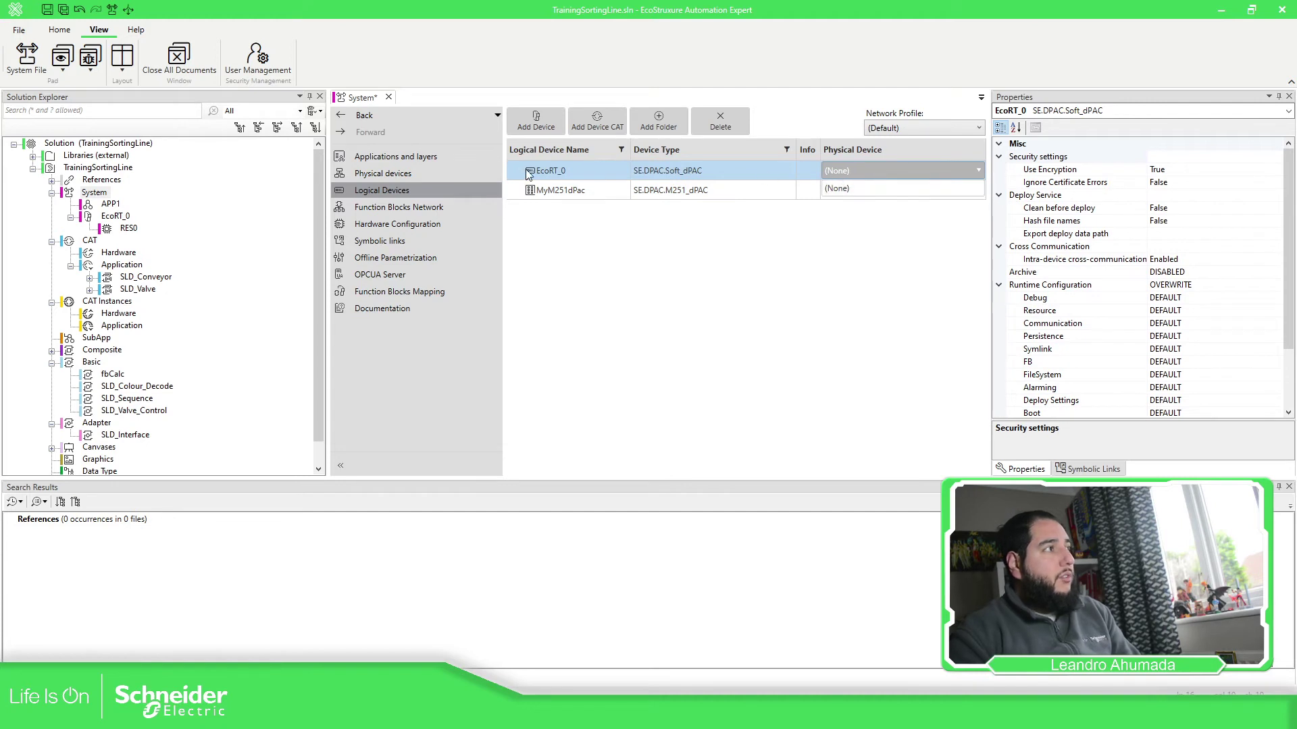
Step: Map the logical device MyM251dPac to the physical device MyPLC
{"action": "left_click", "coordinate": [891, 188]}
{"action": "left_click", "coordinate": [865, 190]}
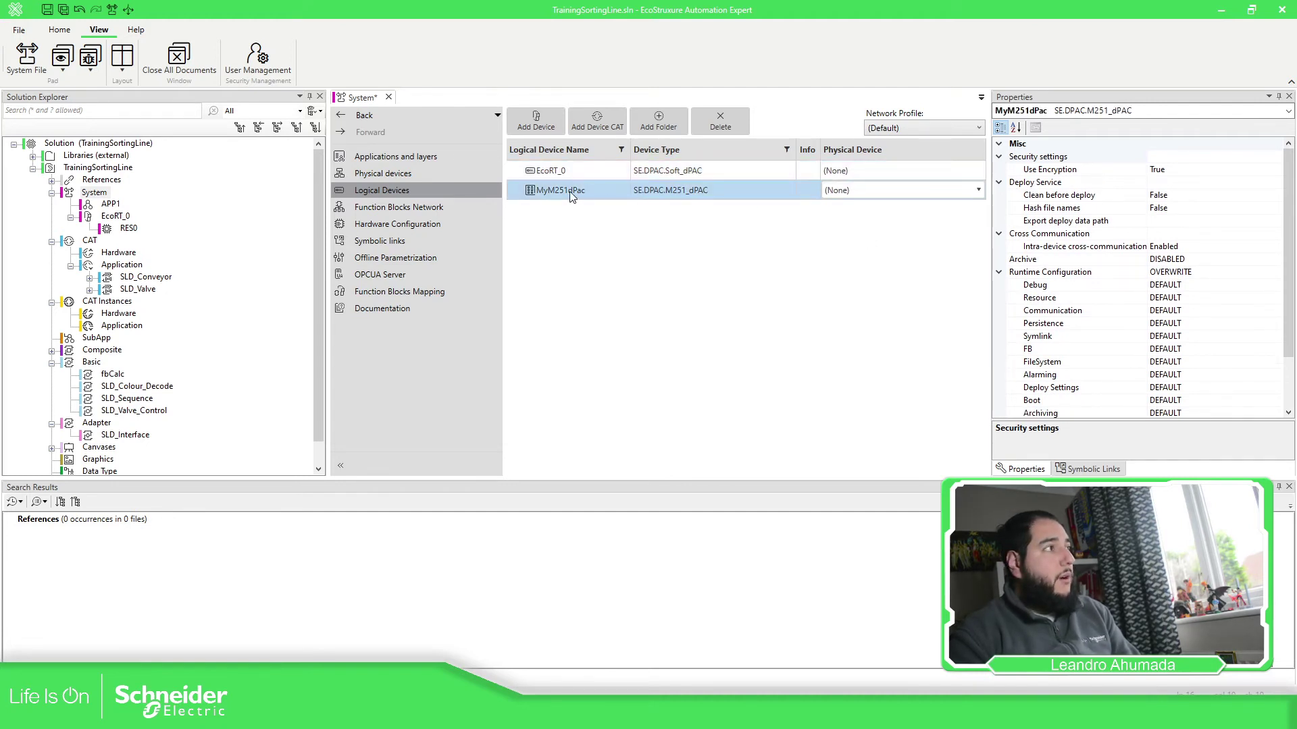
{"action": "left_click", "coordinate": [978, 190]}
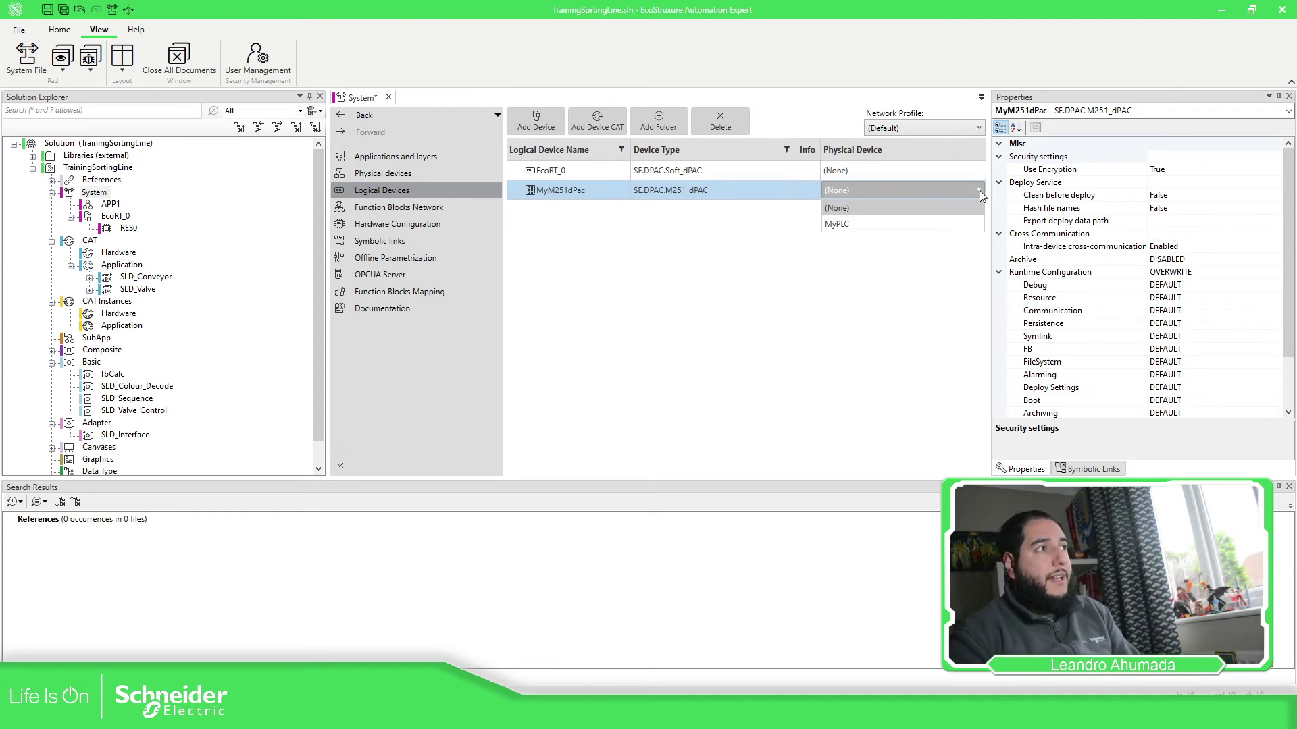
{"action": "left_click", "coordinate": [842, 226]}
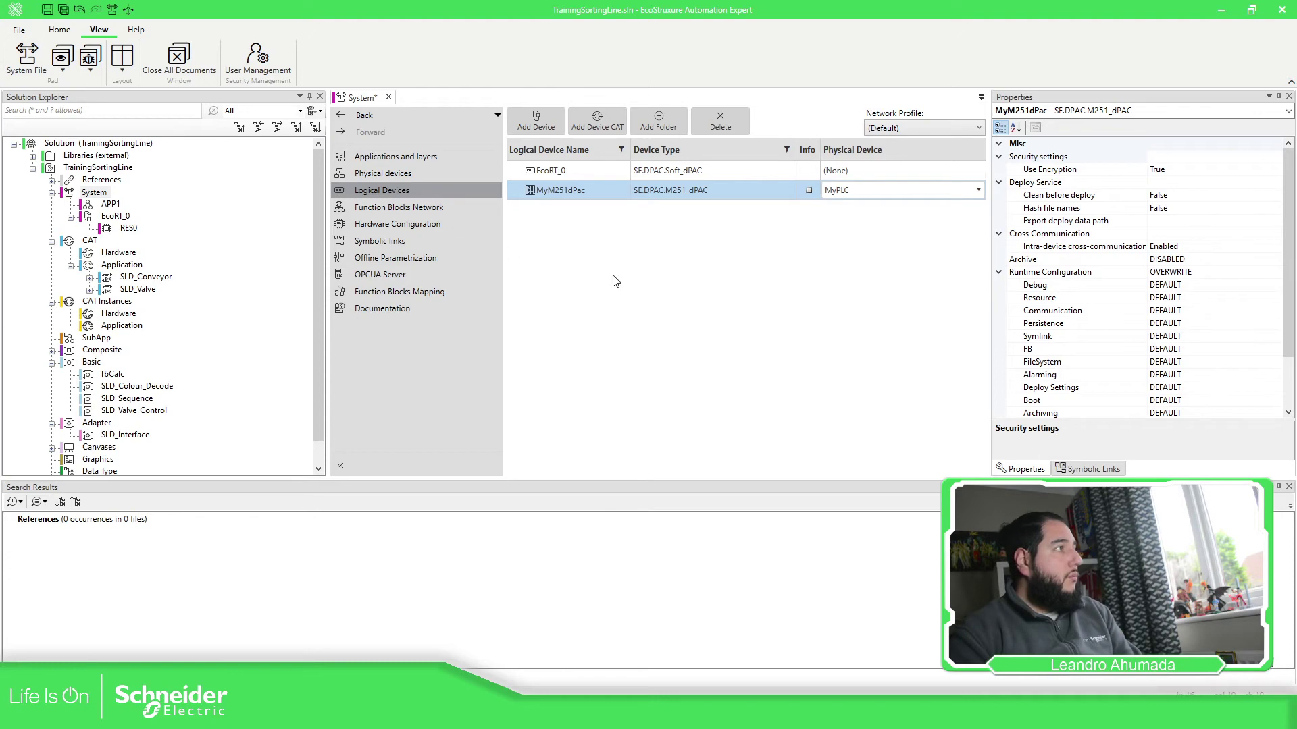
Step: Try to place a generic Workstation from the catalogue on the physical devices canvas
{"action": "left_click", "coordinate": [382, 175]}
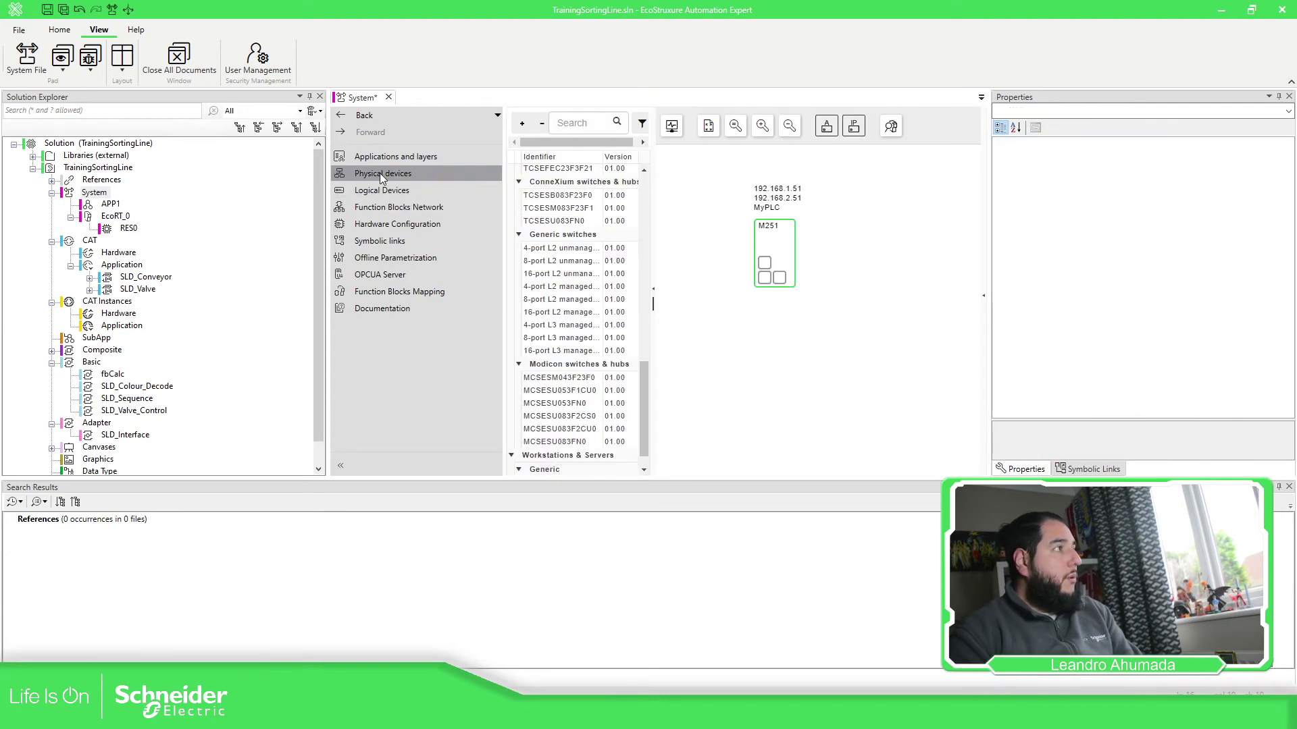
{"action": "scroll", "coordinate": [570, 314], "scroll_direction": "down", "scroll_amount": 1}
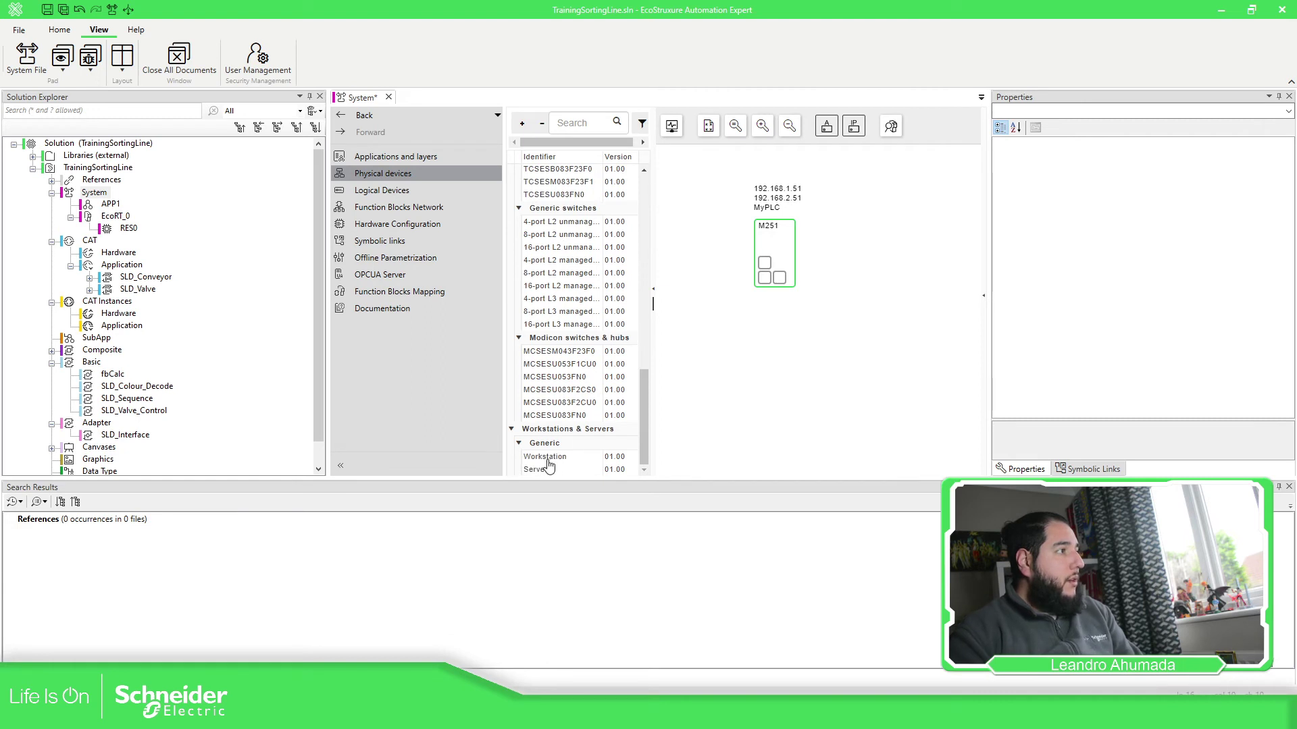
{"action": "left_click_drag", "start_coordinate": [548, 463], "coordinate": [821, 327]}
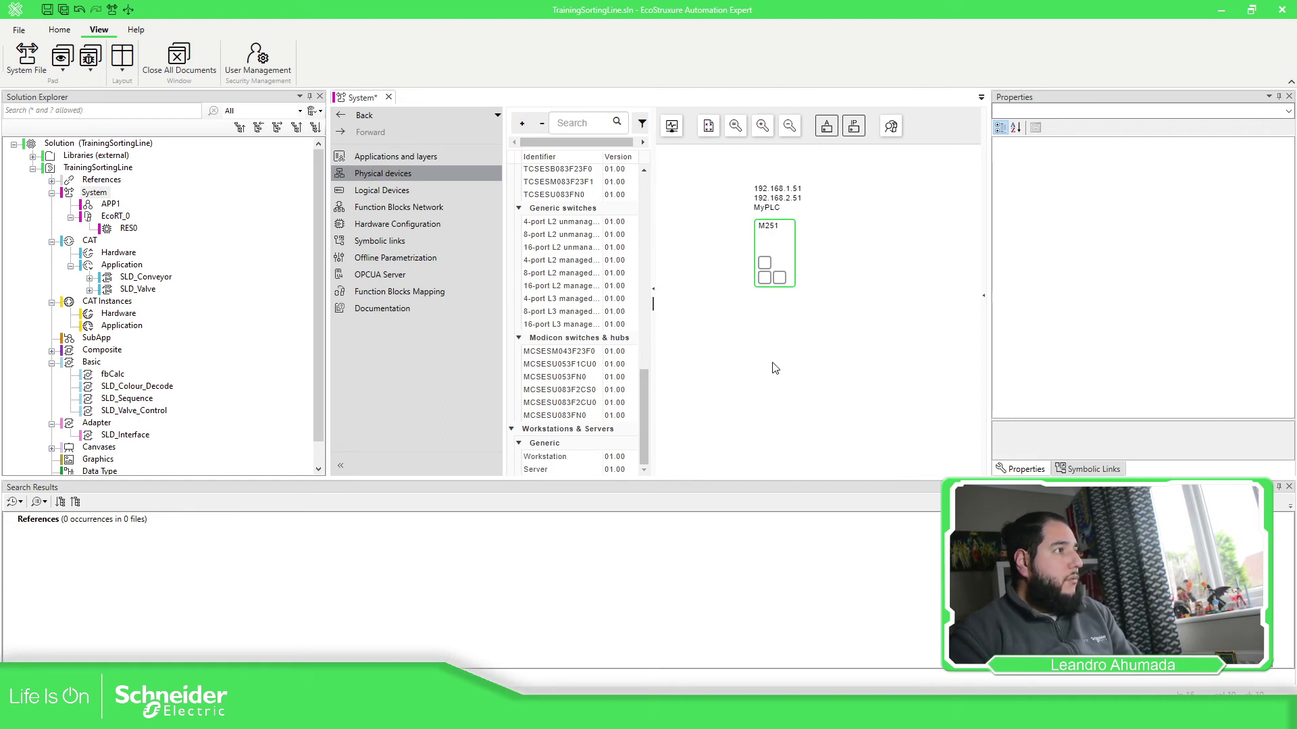
{"action": "left_click_drag", "start_coordinate": [775, 369], "coordinate": [775, 369]}
Step: Check which physical devices EcoRT_0 can be mapped to and save all changes to the solution
{"action": "left_click", "coordinate": [403, 156]}
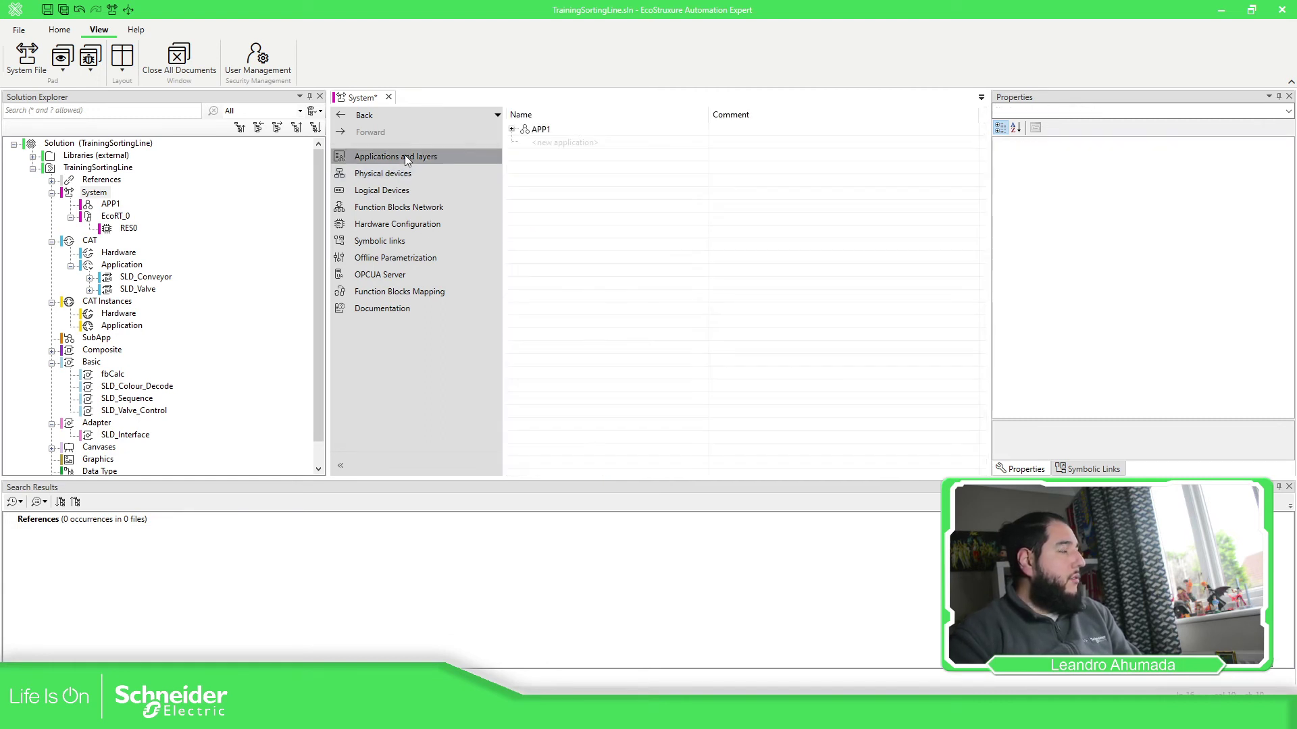
{"action": "left_click", "coordinate": [370, 189]}
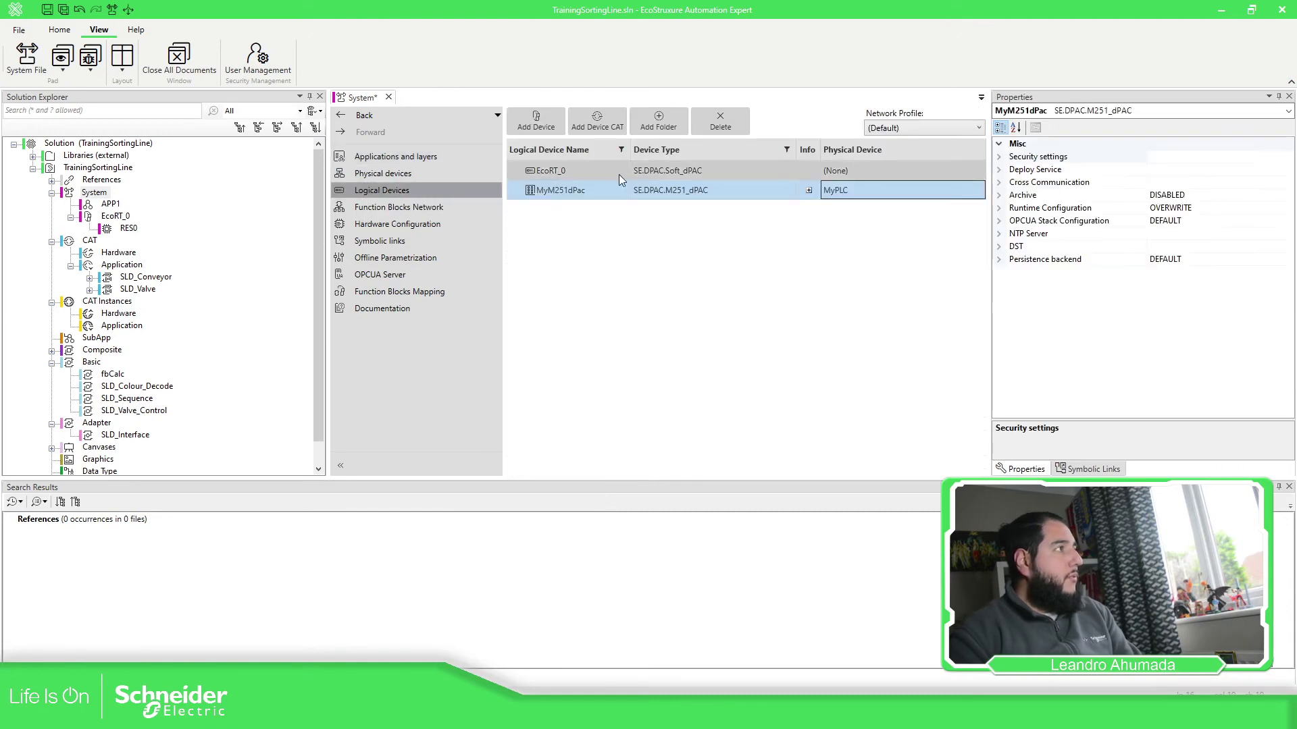
{"action": "left_click", "coordinate": [966, 170]}
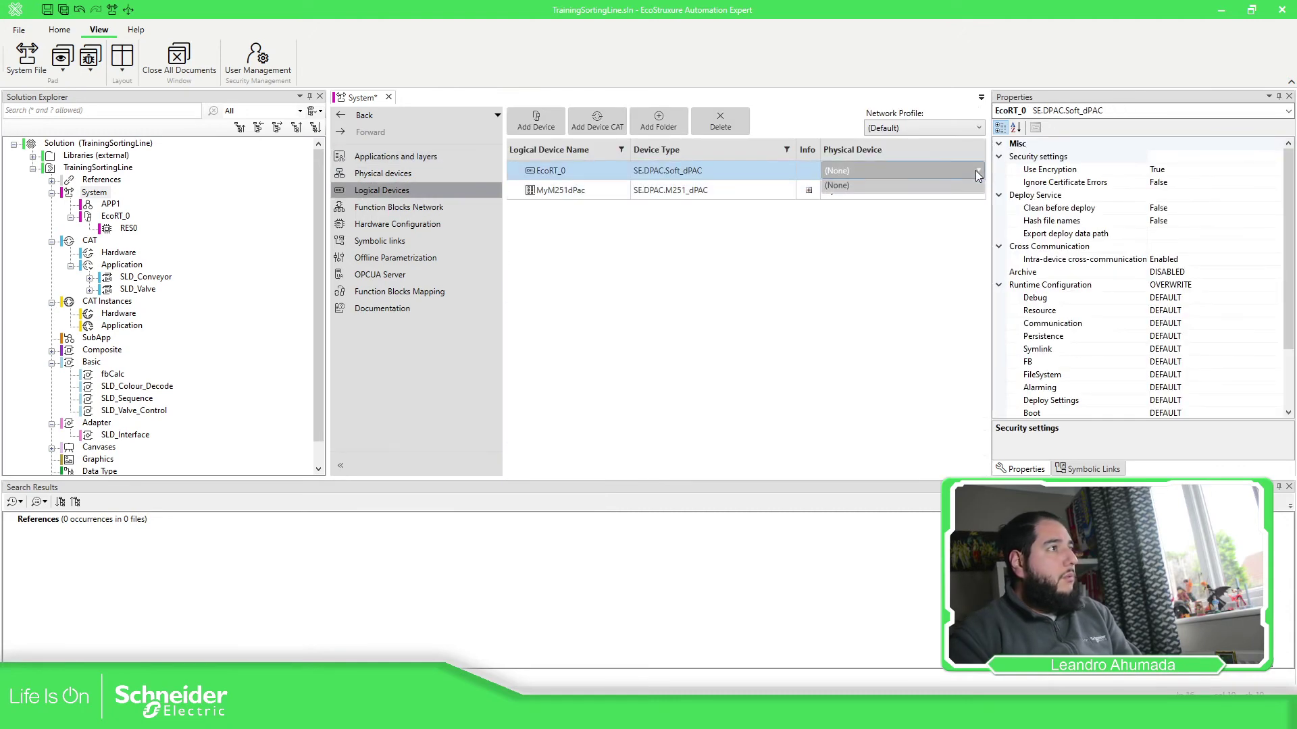
{"action": "left_click", "coordinate": [63, 10]}
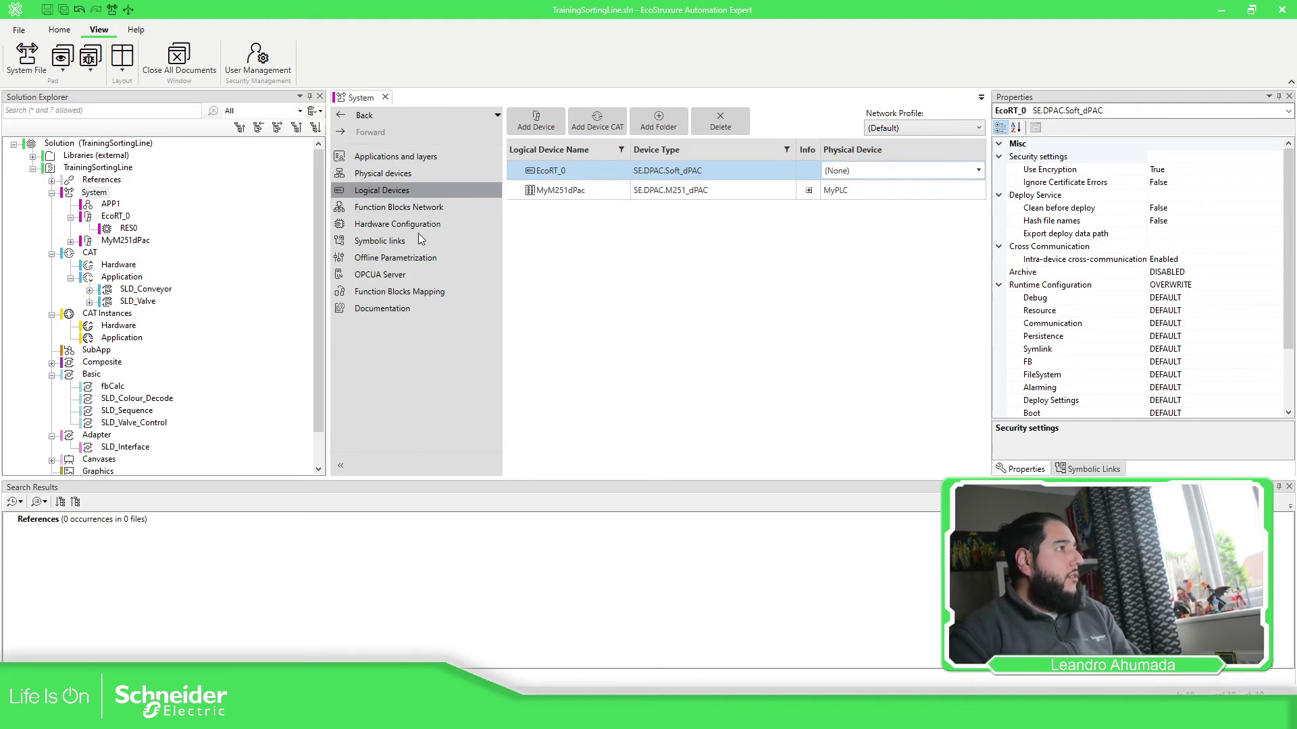
Step: Add a generic Workstation and a generic Server to the physical devices canvas, side by side below MyPLC
{"action": "left_click", "coordinate": [388, 176]}
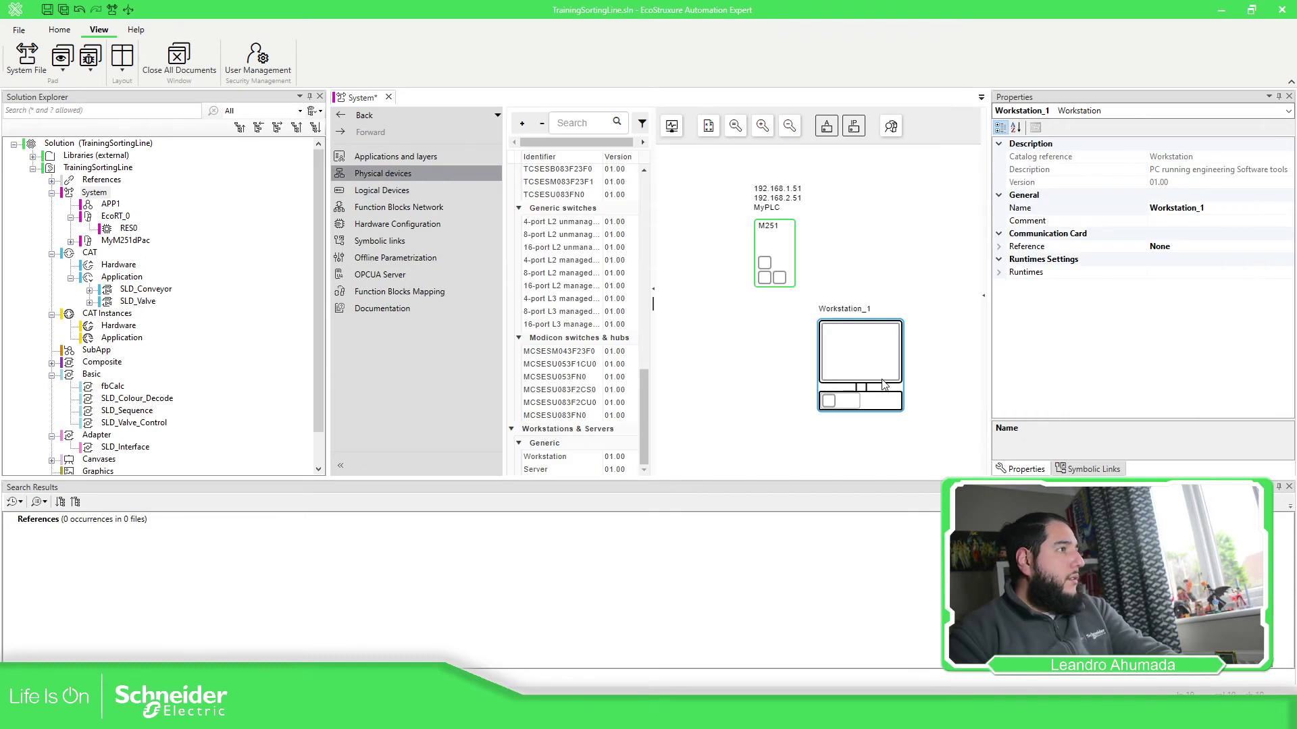
{"action": "left_click_drag", "start_coordinate": [560, 474], "coordinate": [758, 372]}
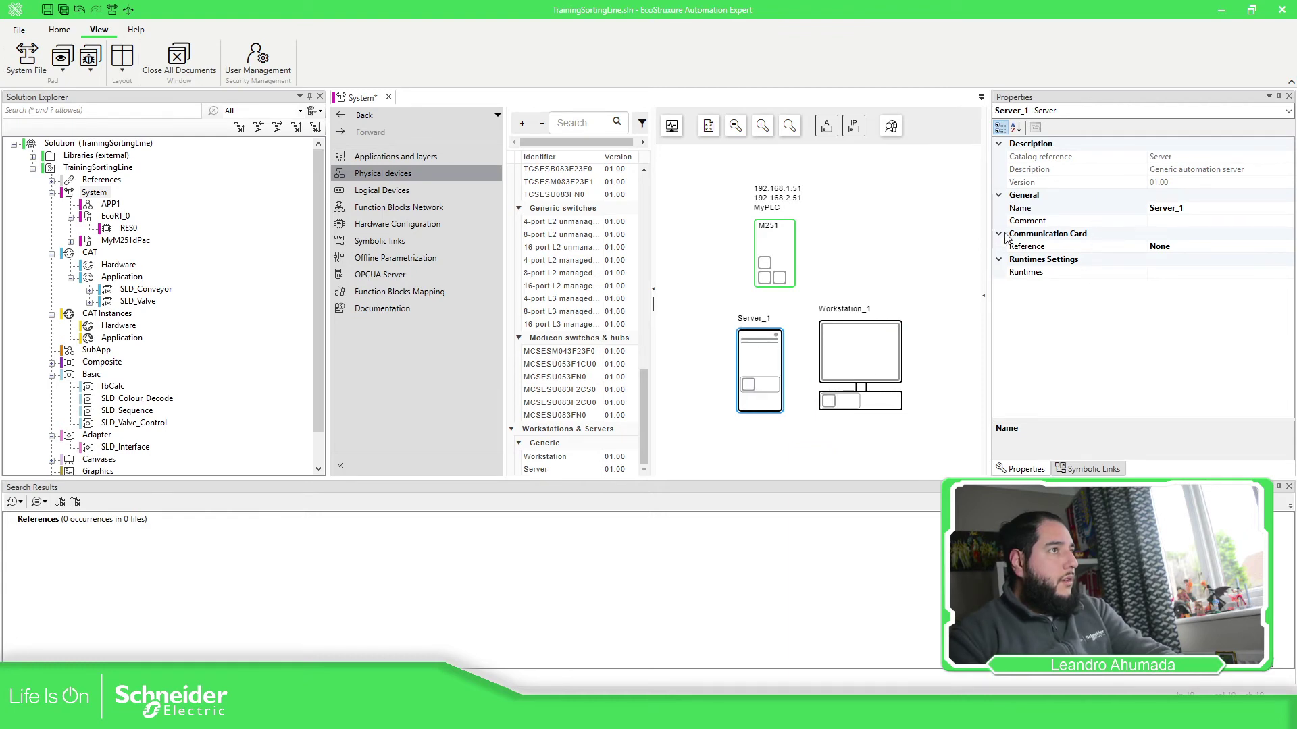
Step: Set the communication card reference of Server_1 and Workstation_1 to PC Network Interface Card
{"action": "left_click", "coordinate": [1183, 247]}
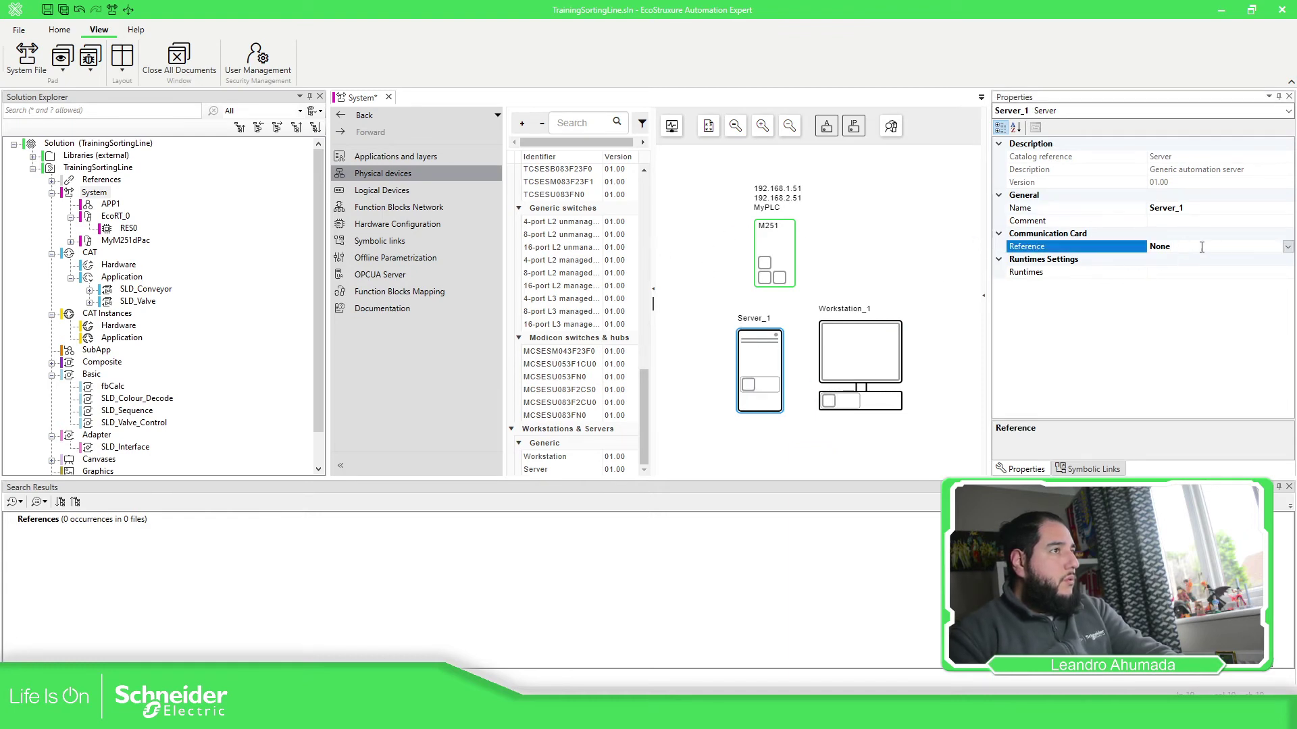
{"action": "left_click", "coordinate": [878, 390]}
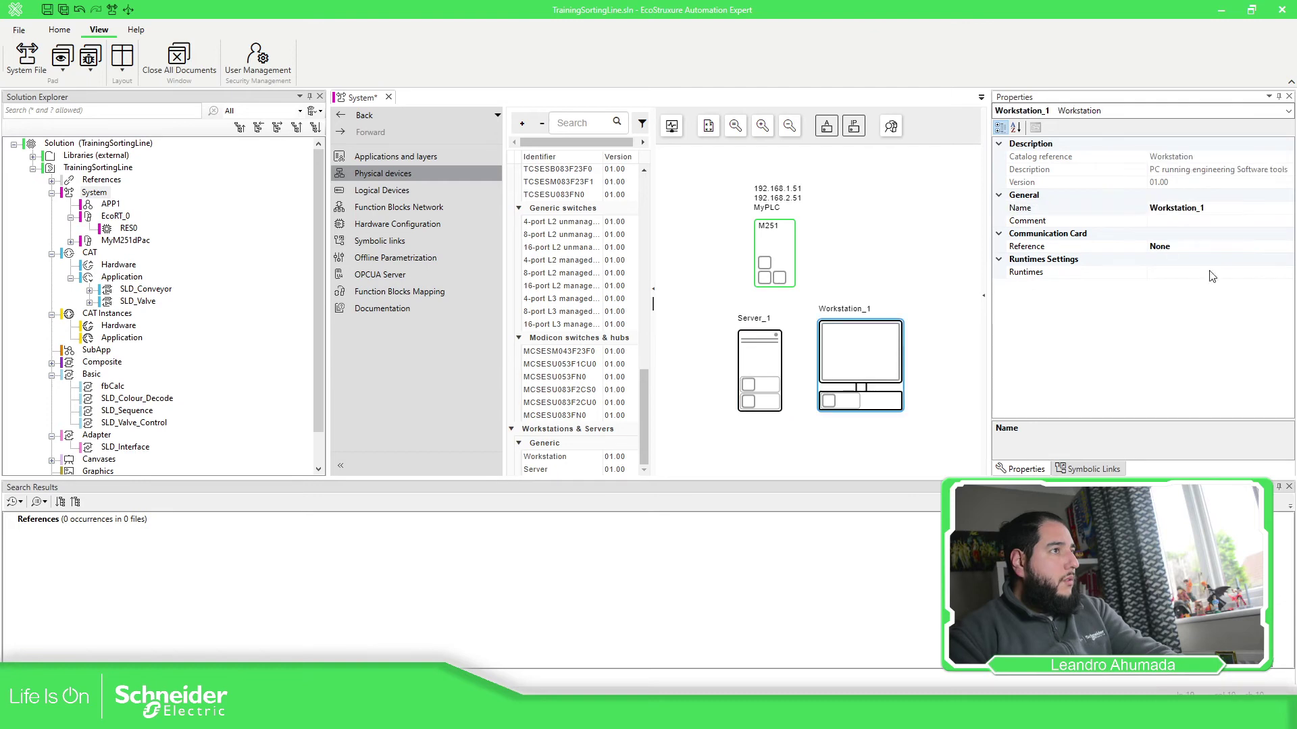
{"action": "left_click", "coordinate": [1278, 248]}
{"action": "left_click", "coordinate": [1288, 247]}
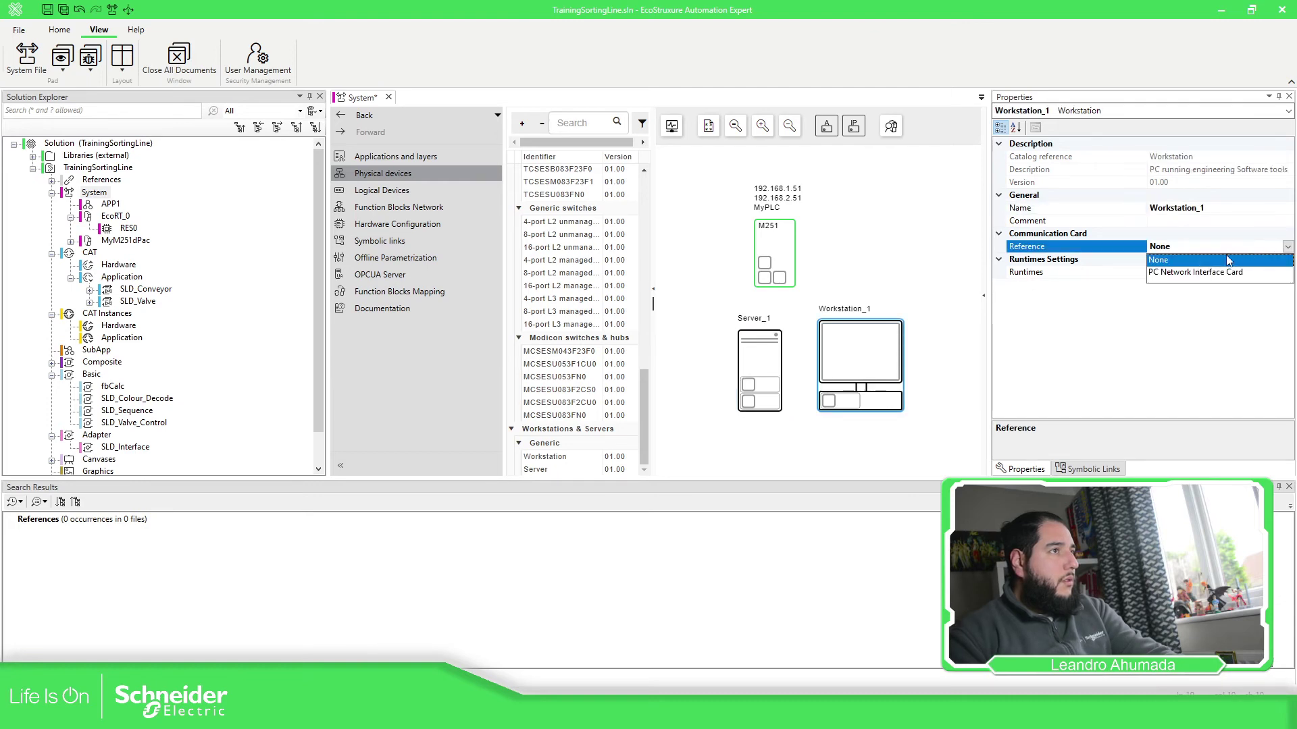
{"action": "left_click", "coordinate": [1195, 271]}
{"action": "left_click", "coordinate": [833, 312]}
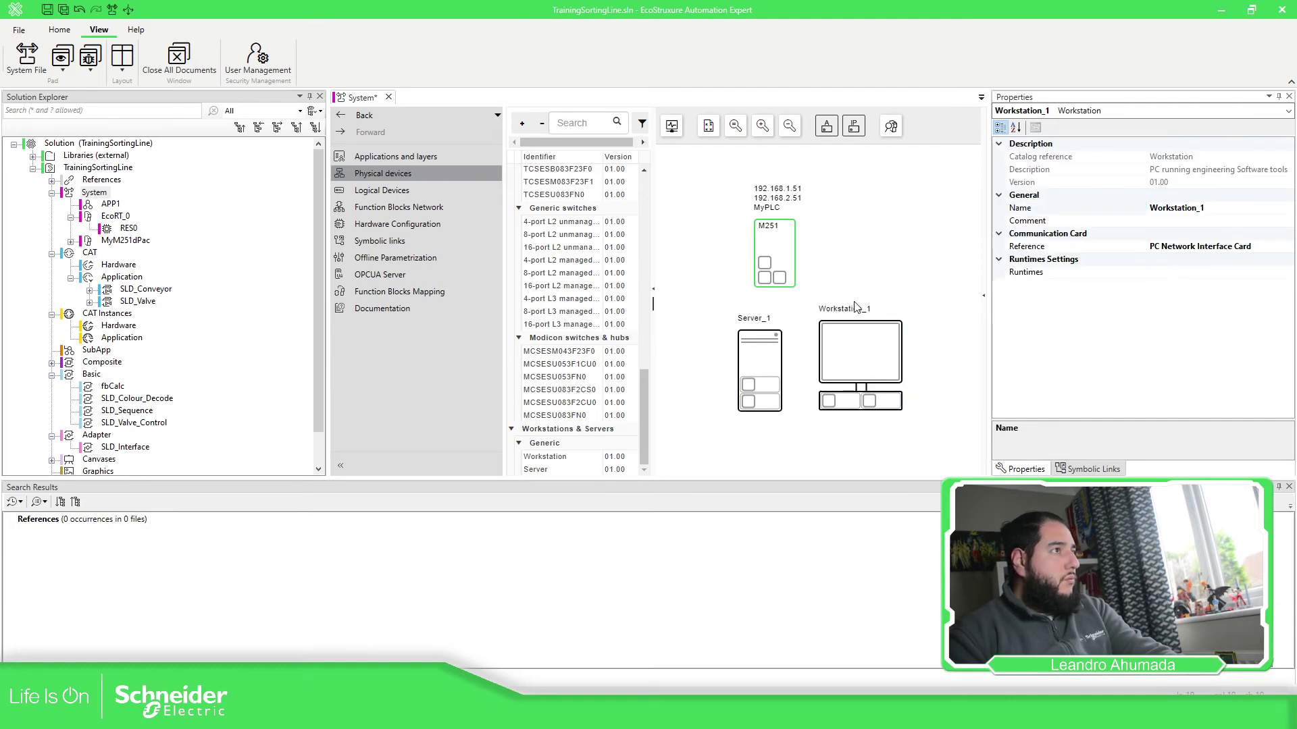
Step: Recheck the physical devices offered for EcoRT_0 with the workstation and server in place, and save everything
{"action": "left_click", "coordinate": [373, 190]}
{"action": "left_click", "coordinate": [967, 173]}
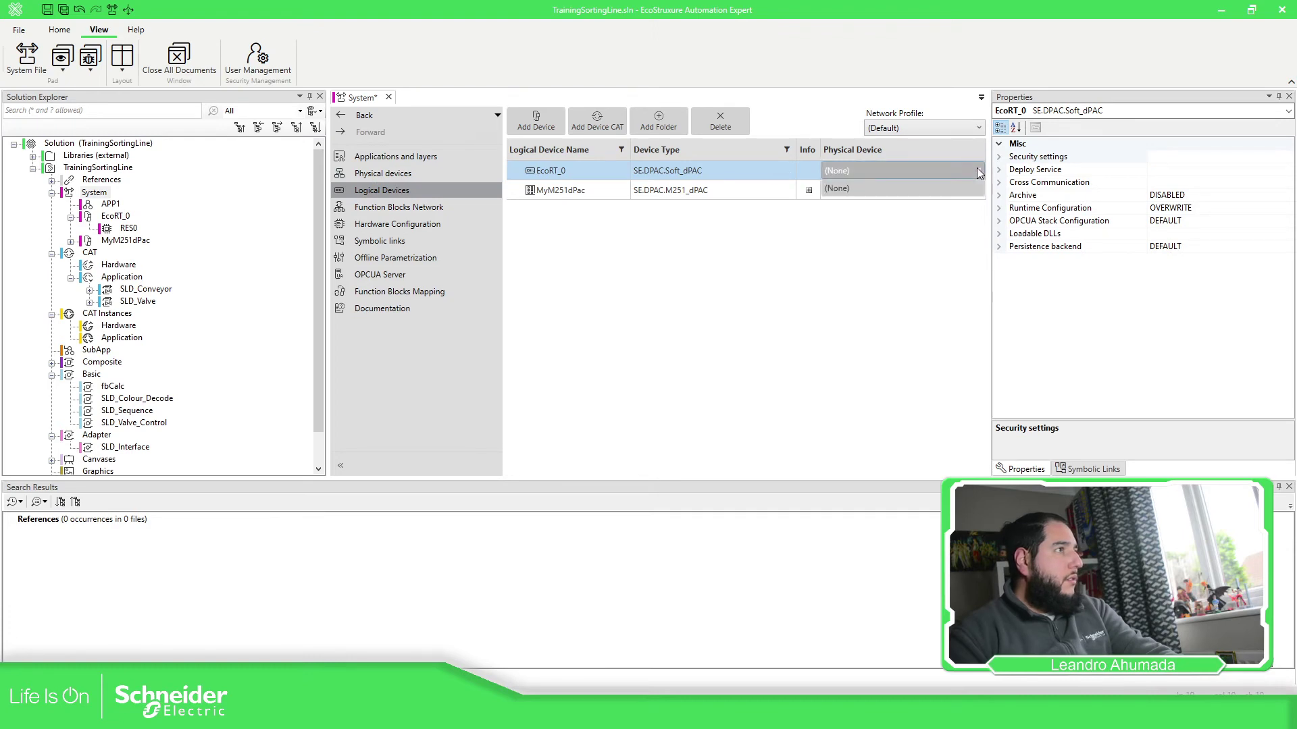
{"action": "left_click", "coordinate": [63, 9]}
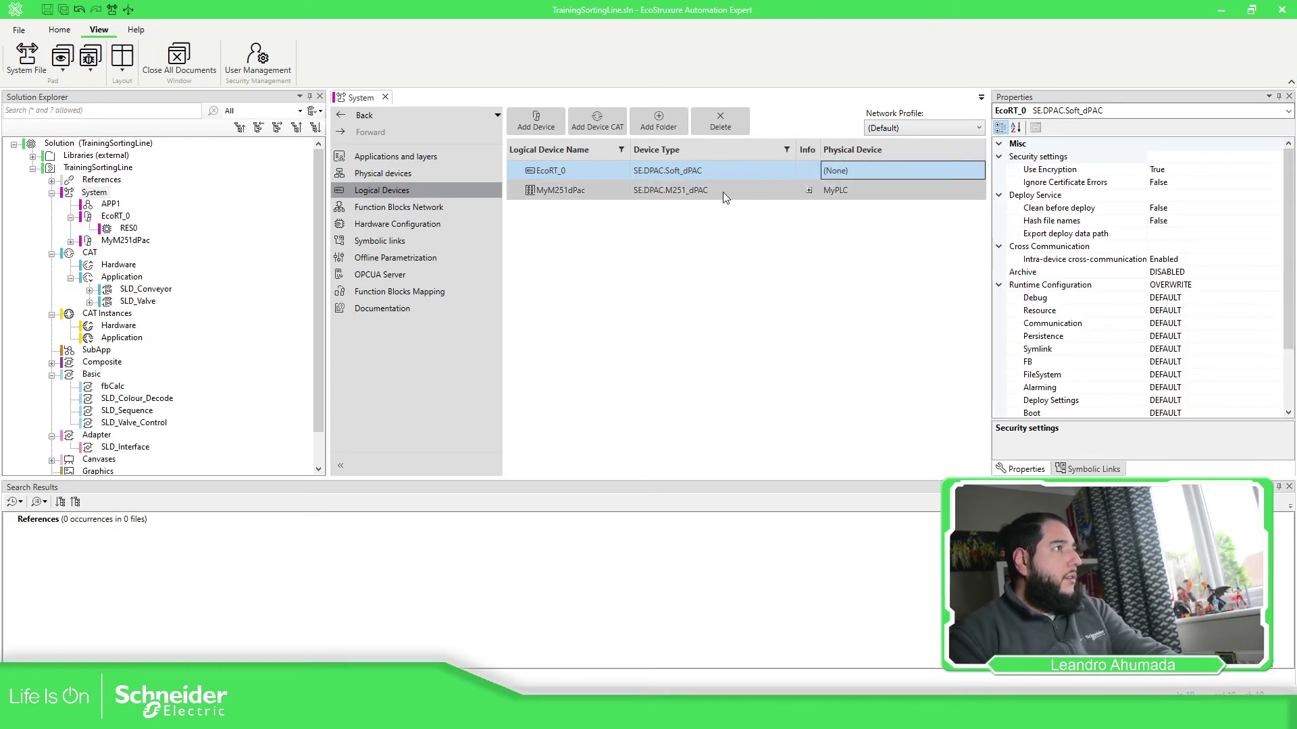
Step: Delete Server_1 and Workstation_1 together from the physical devices canvas
{"action": "left_click", "coordinate": [384, 175]}
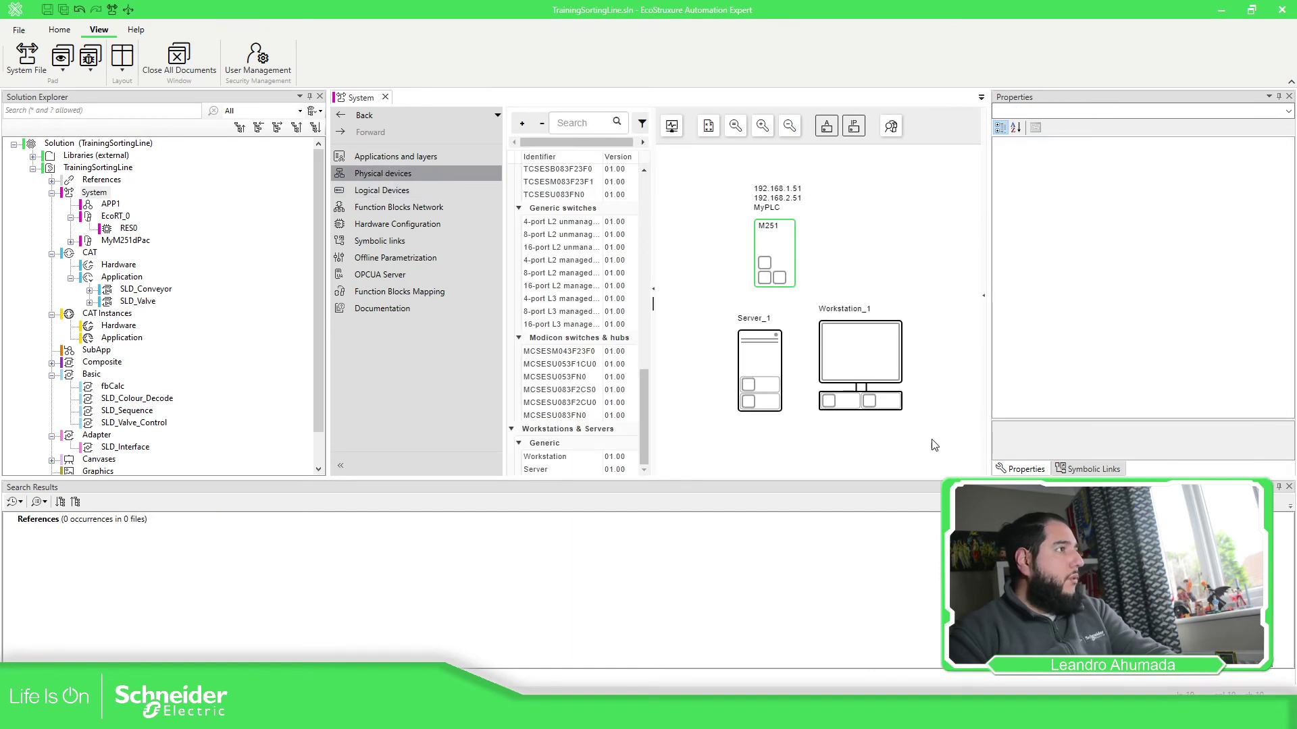
{"action": "left_click_drag", "start_coordinate": [935, 445], "coordinate": [653, 297]}
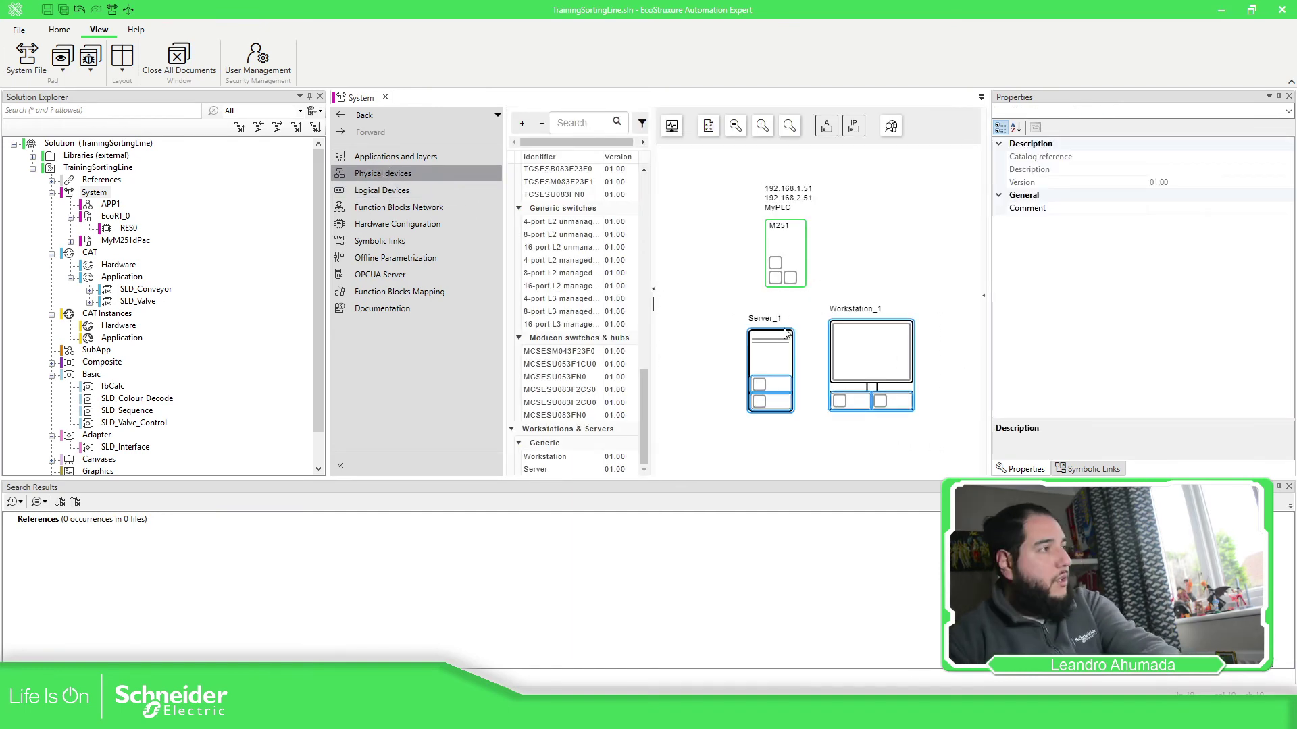
{"action": "key", "text": "Delete"}
Step: Add an M580 dPAC from the Modicon distributed automation controllers to the physical devices and position it below MyPLC
{"action": "scroll", "coordinate": [622, 244], "scroll_direction": "up", "scroll_amount": 10}
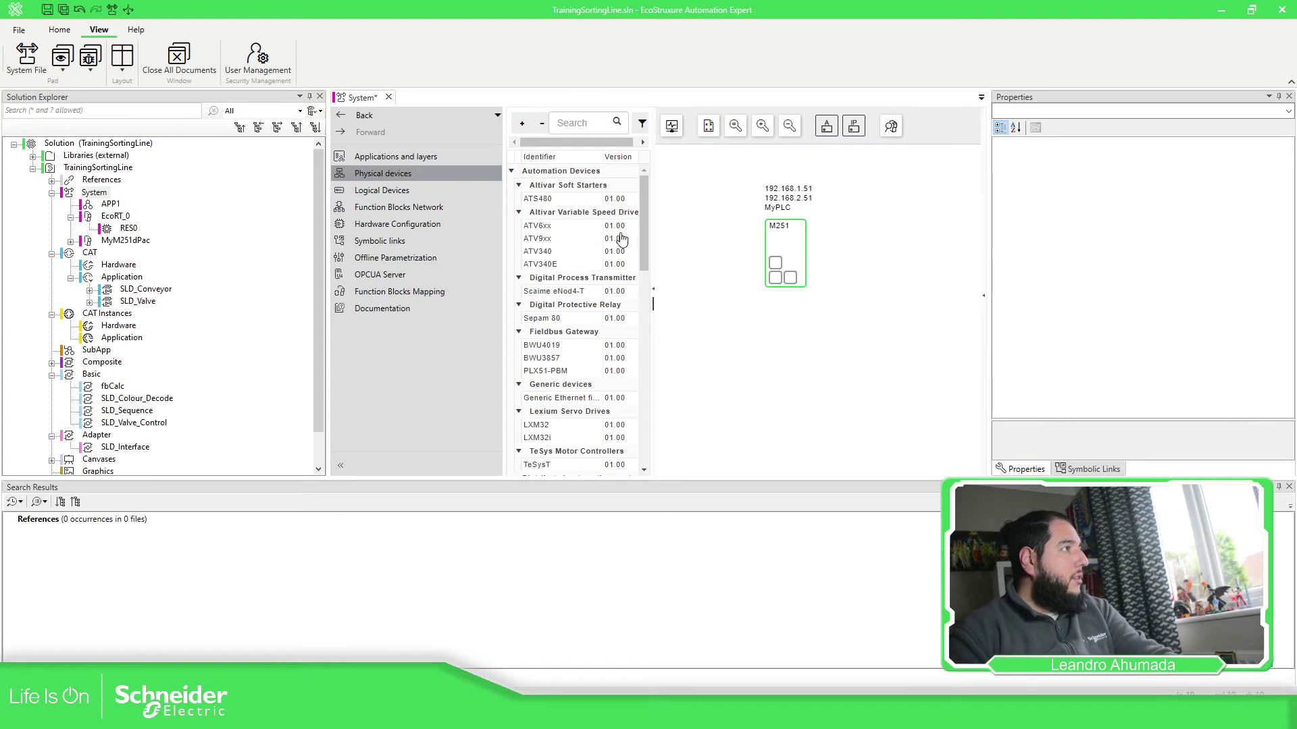
{"action": "scroll", "coordinate": [580, 358], "scroll_direction": "down", "scroll_amount": 2}
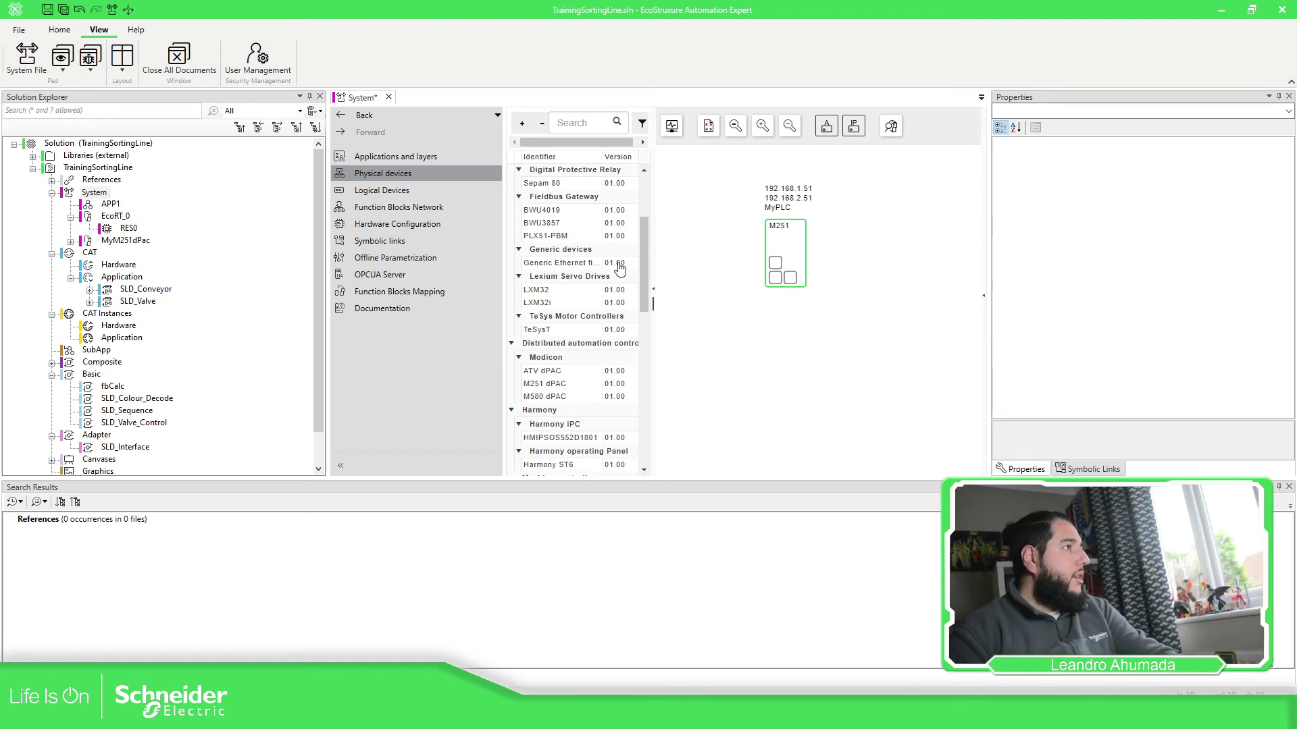
{"action": "left_click", "coordinate": [388, 192]}
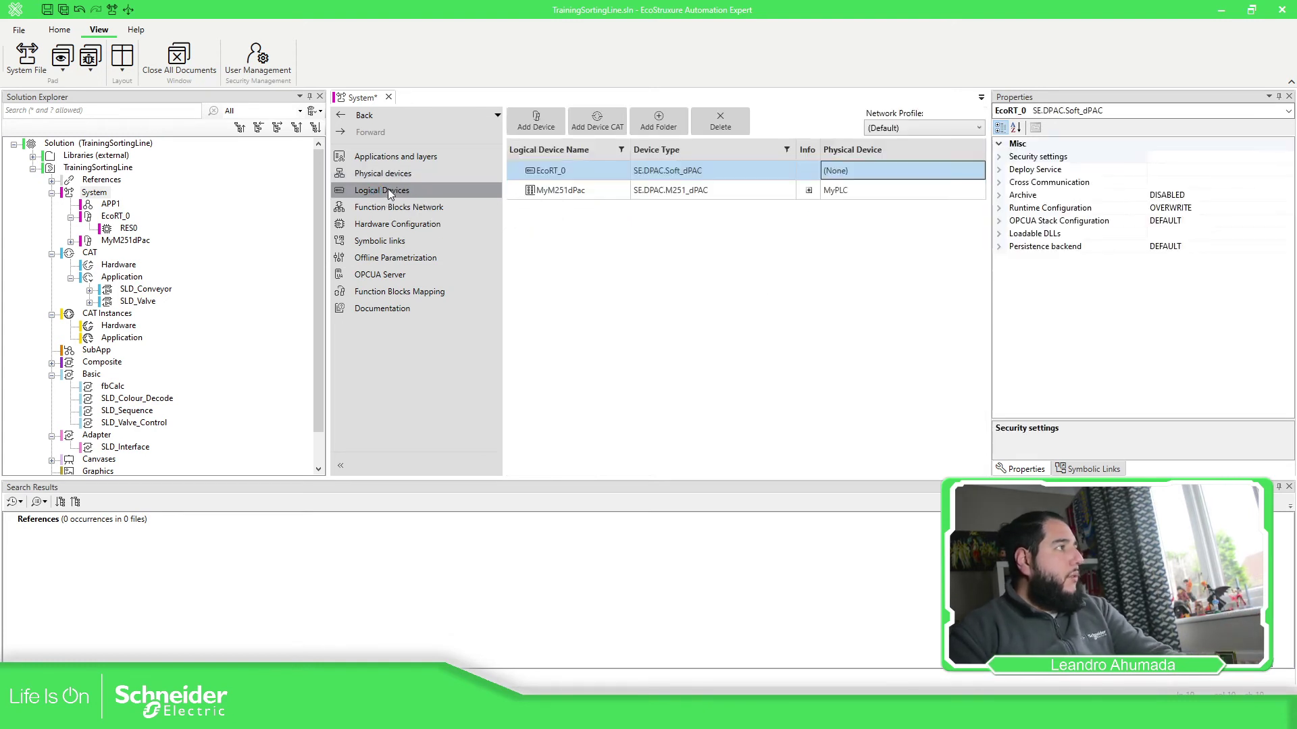
{"action": "left_click", "coordinate": [378, 174]}
{"action": "left_click", "coordinate": [389, 193]}
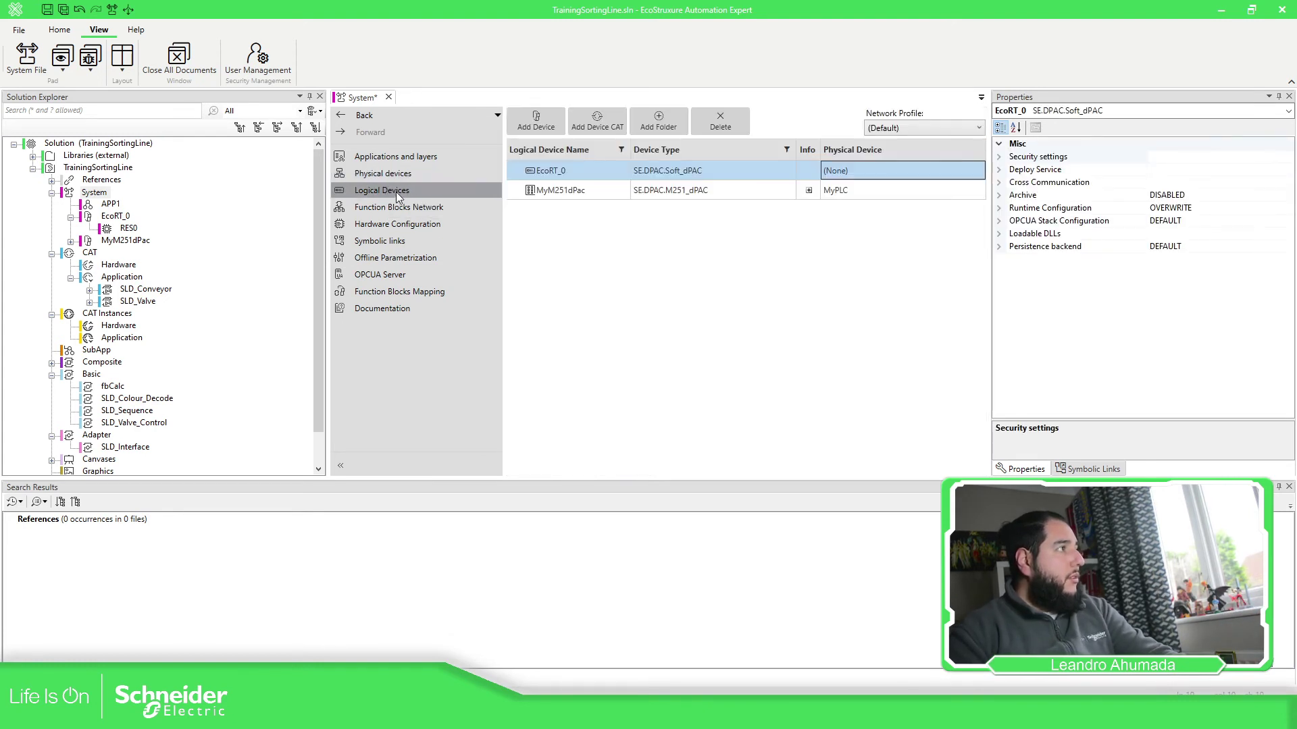
{"action": "left_click", "coordinate": [393, 177]}
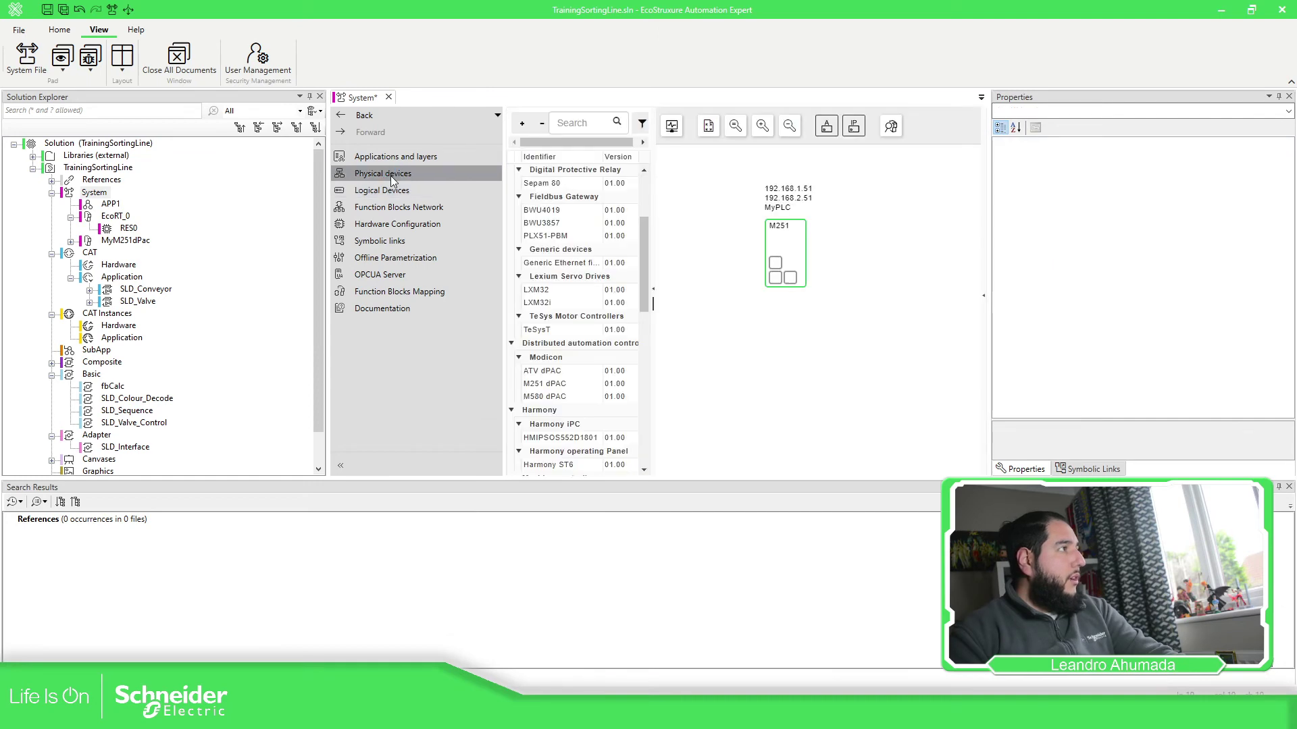
{"action": "double_click", "coordinate": [545, 396]}
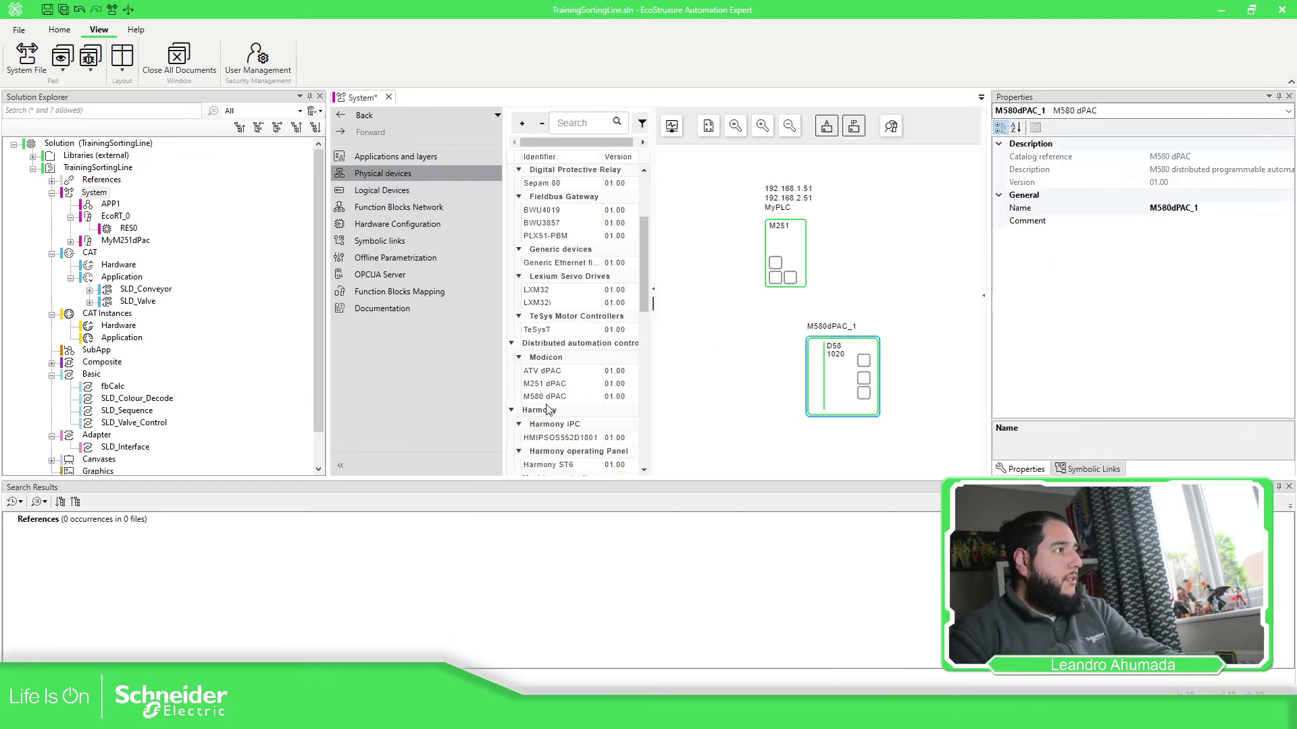
{"action": "left_click", "coordinate": [840, 383]}
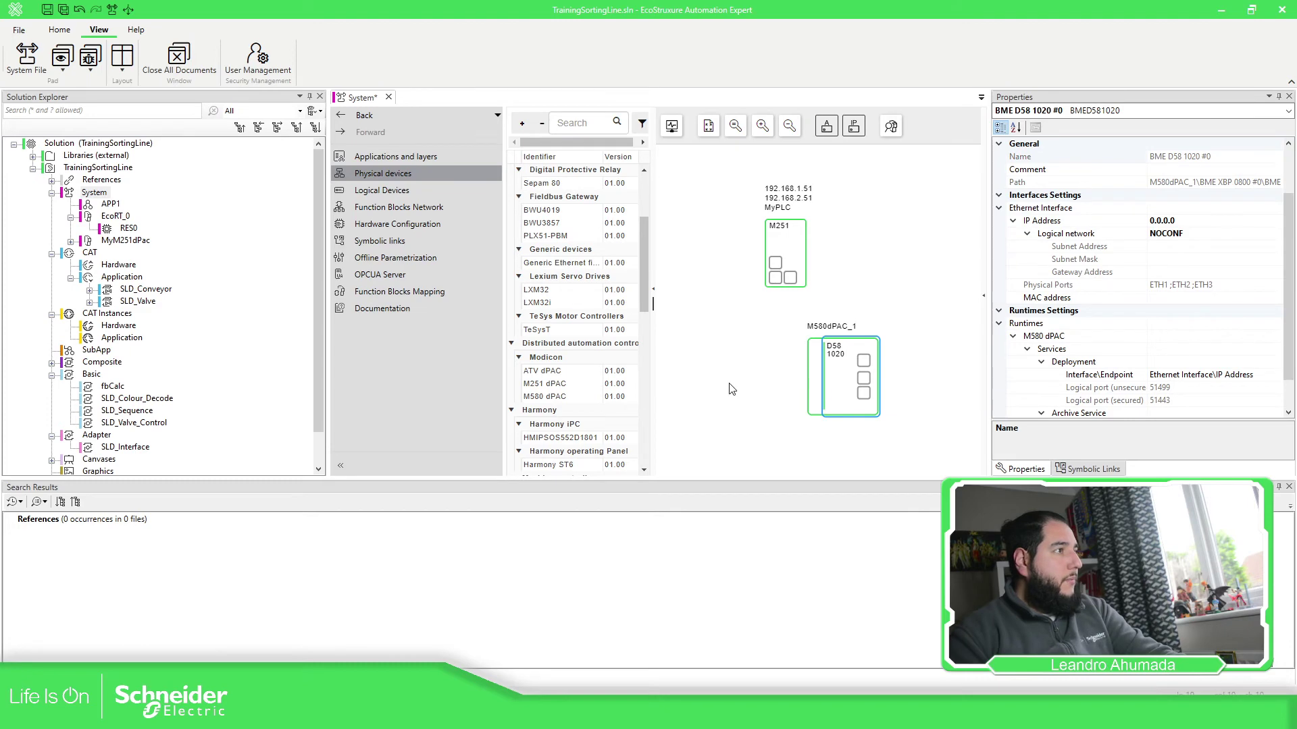
{"action": "left_click_drag", "start_coordinate": [811, 377], "coordinate": [728, 380]}
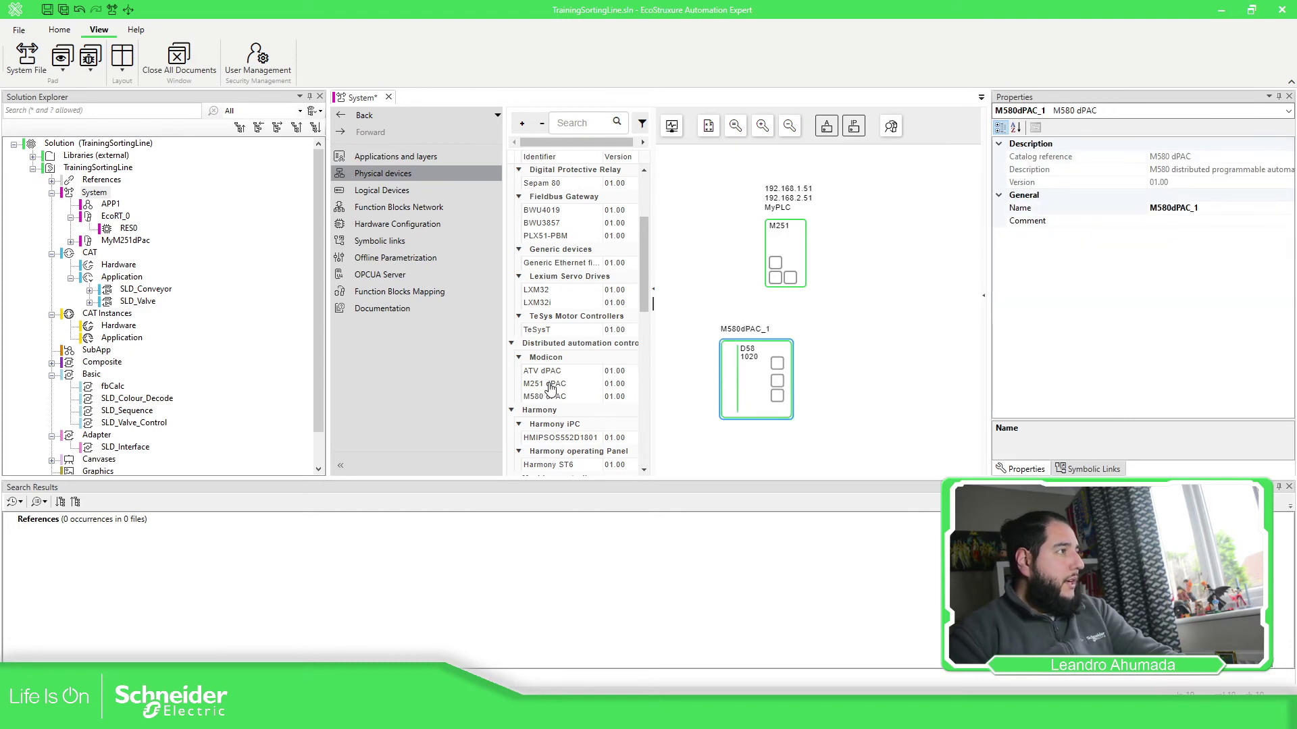
Step: Add another M251 dPAC from the Modicon distributed automation controllers to the physical devices and position it beside the M580 dPAC
{"action": "left_click_drag", "start_coordinate": [857, 329], "coordinate": [857, 331]}
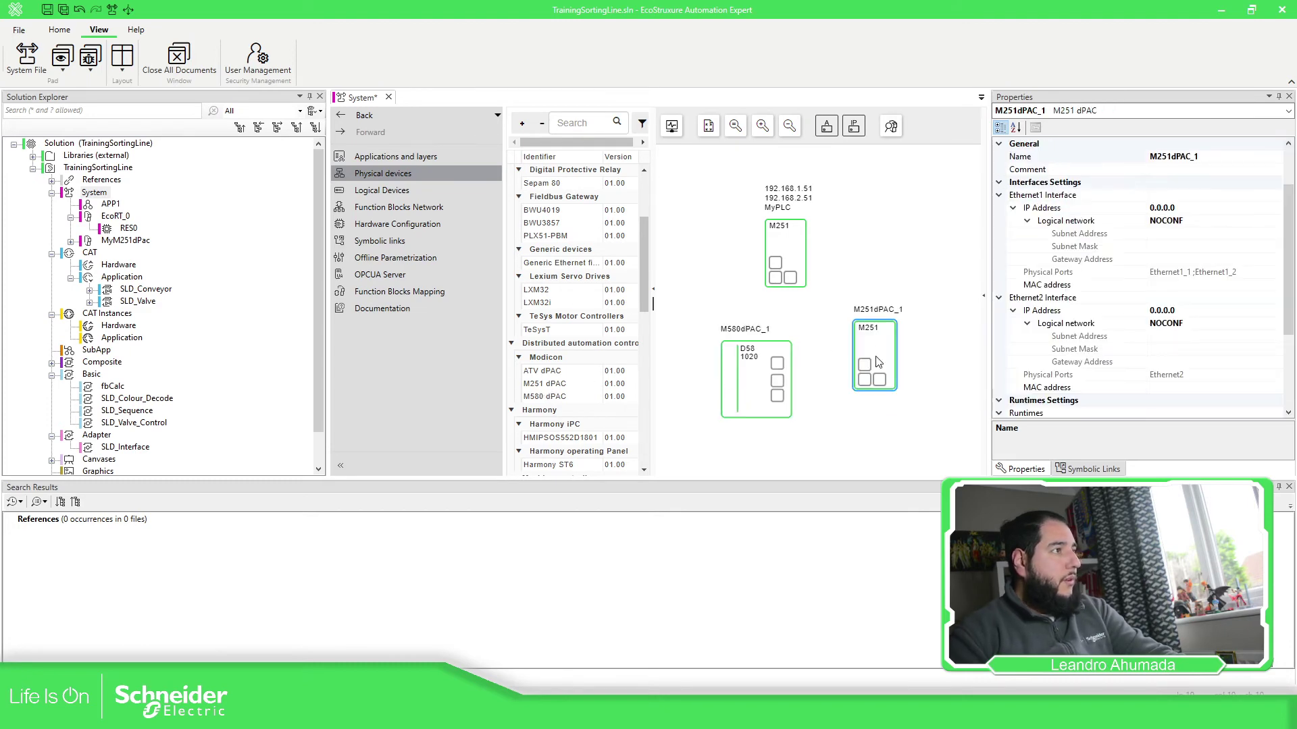
{"action": "left_click", "coordinate": [819, 320]}
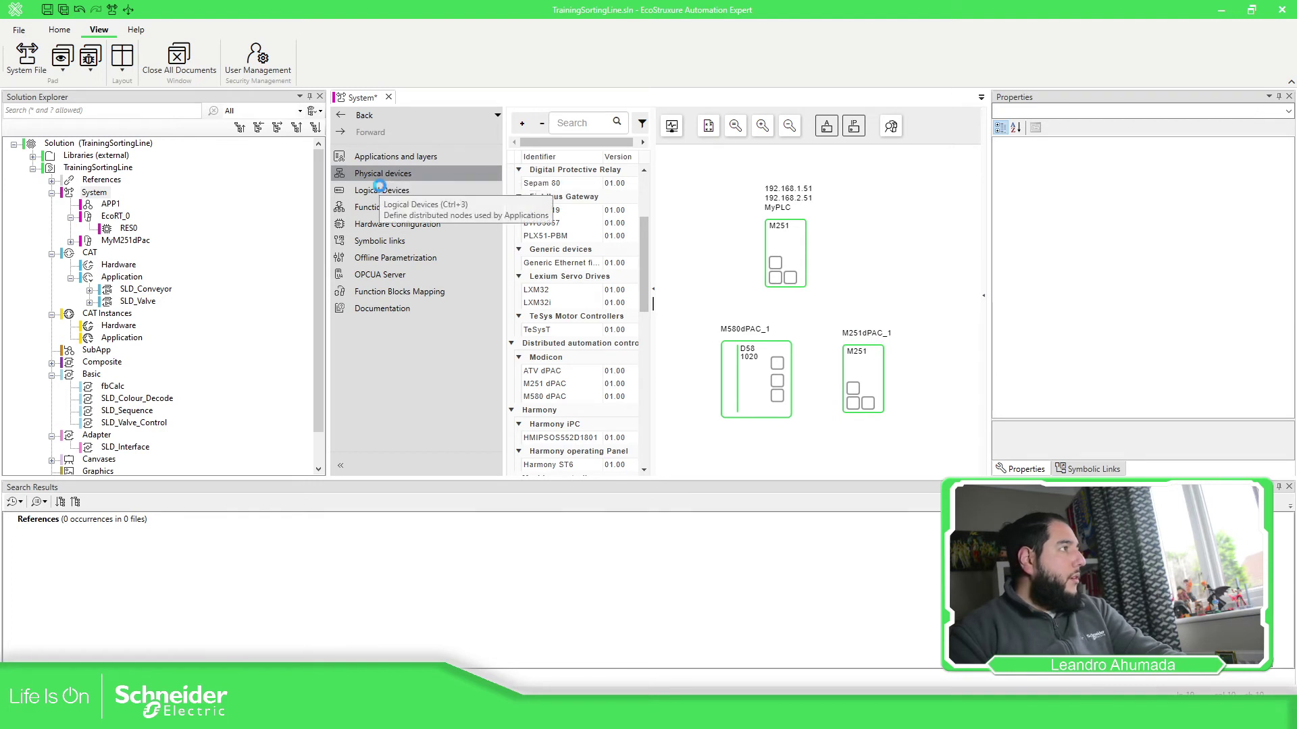
Step: Add a logical device DEV of type SE.DPAC.M580_dPAC and map it to the physical device M580dPAC_1\BME D58 1020 #0
{"action": "left_click", "coordinate": [405, 191]}
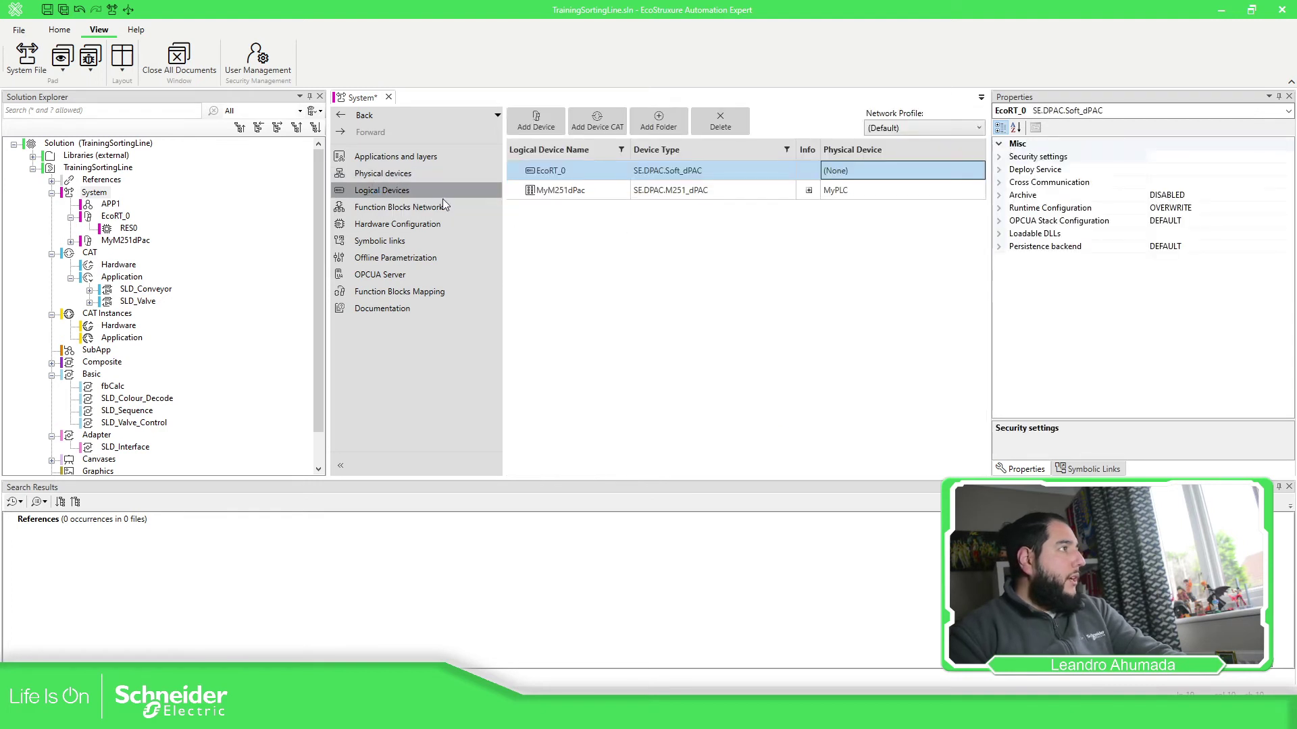
{"action": "left_click", "coordinate": [541, 121]}
{"action": "left_click", "coordinate": [675, 371]}
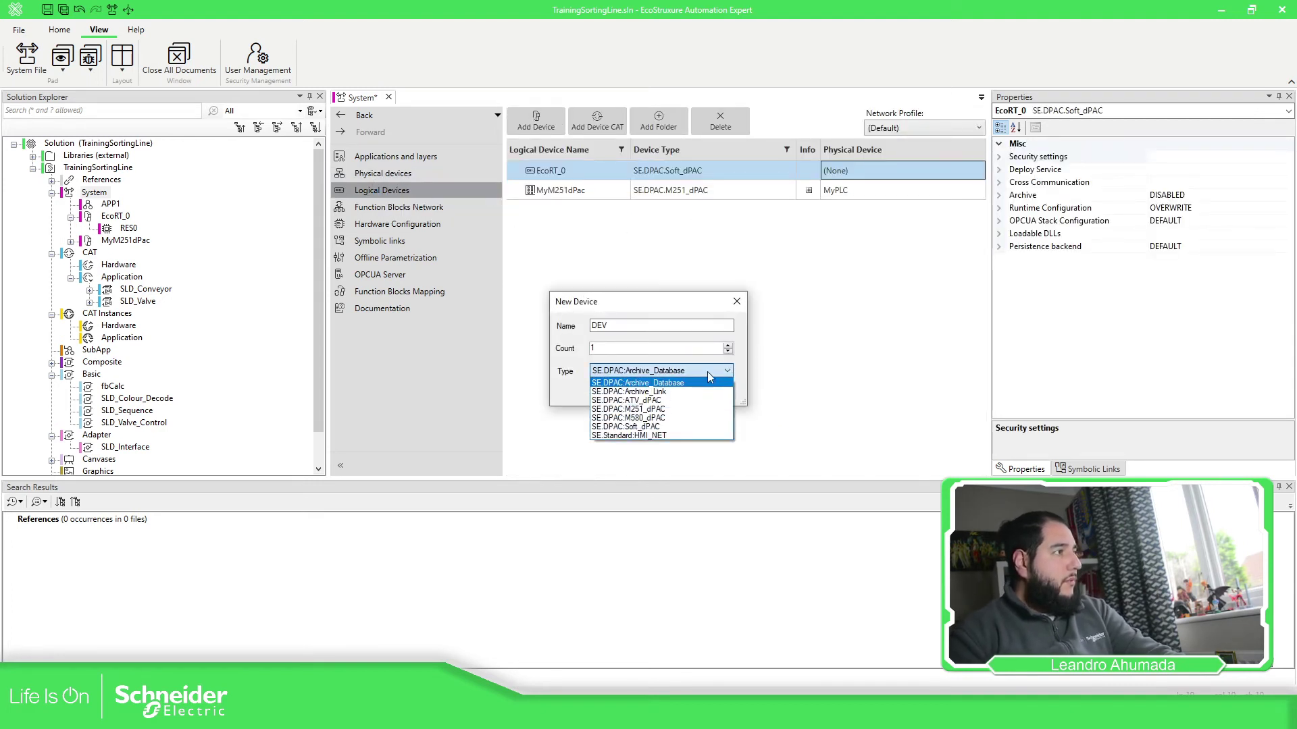
{"action": "left_click", "coordinate": [648, 420]}
{"action": "left_click", "coordinate": [653, 393]}
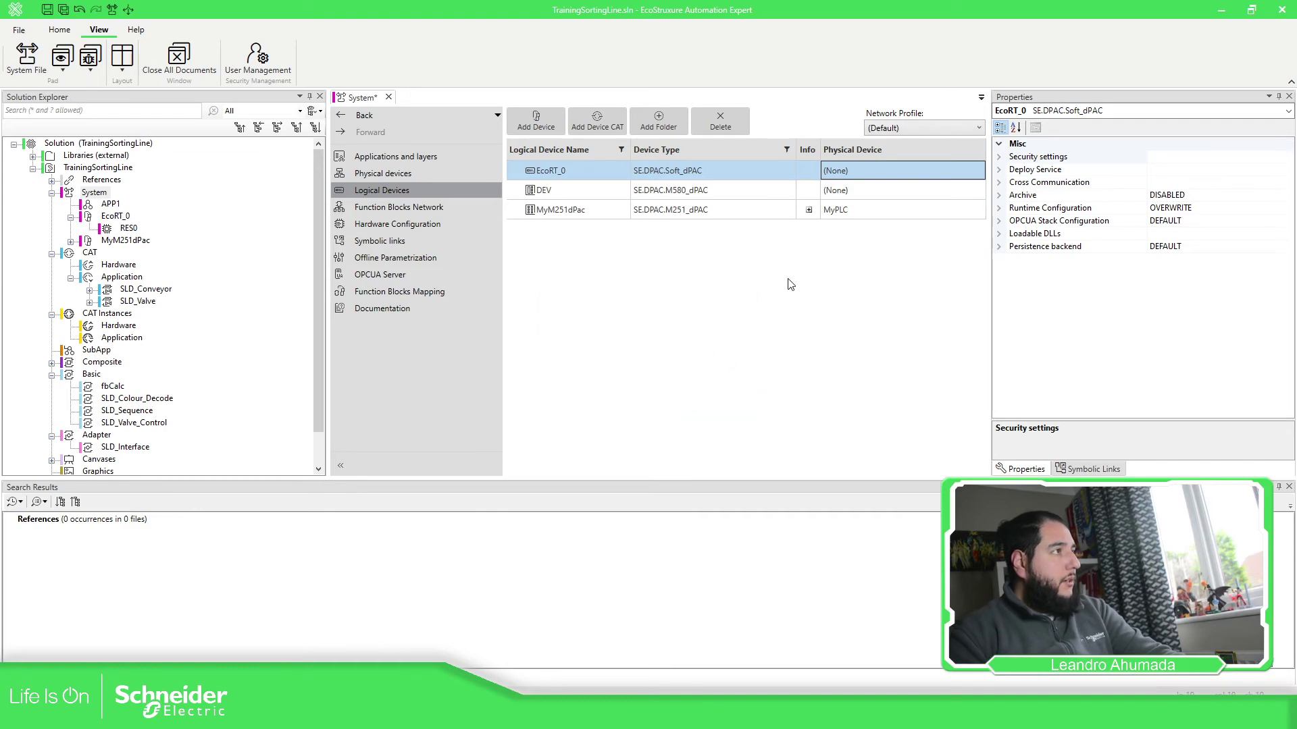
{"action": "left_click", "coordinate": [854, 190]}
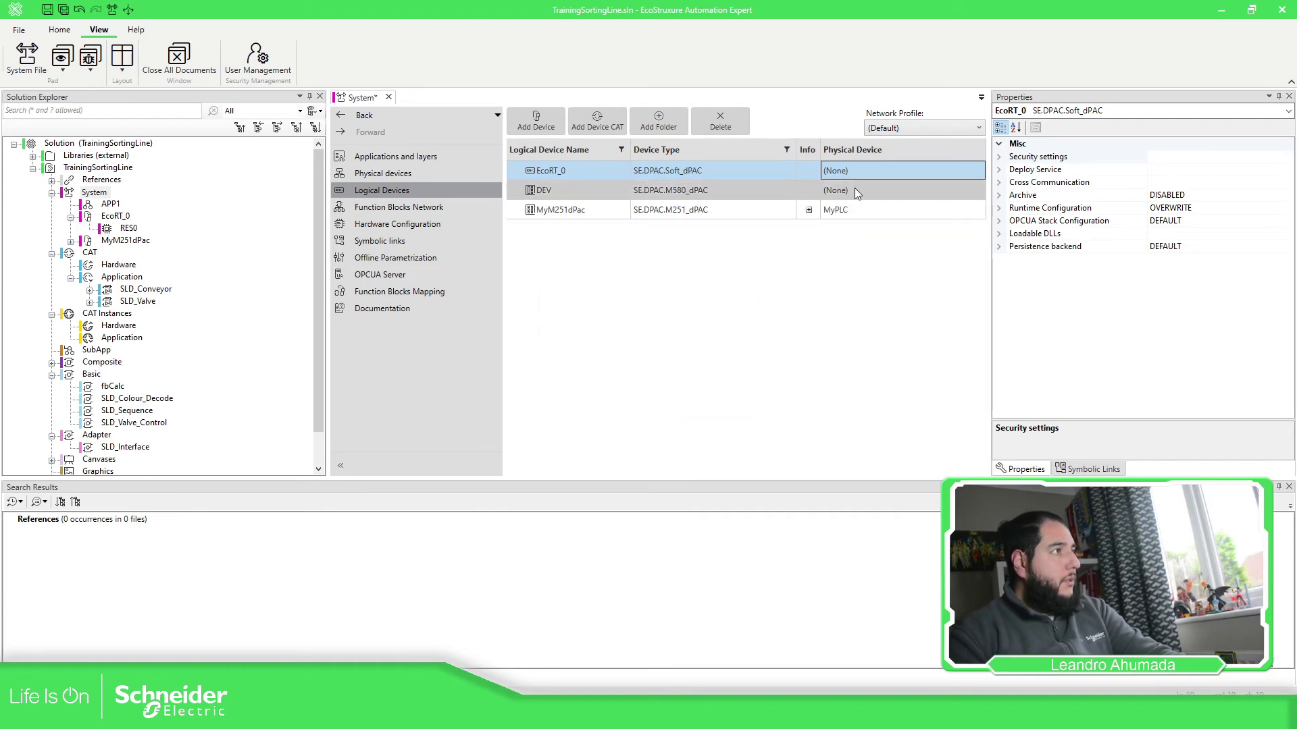
{"action": "left_click", "coordinate": [963, 189]}
{"action": "left_click", "coordinate": [877, 225]}
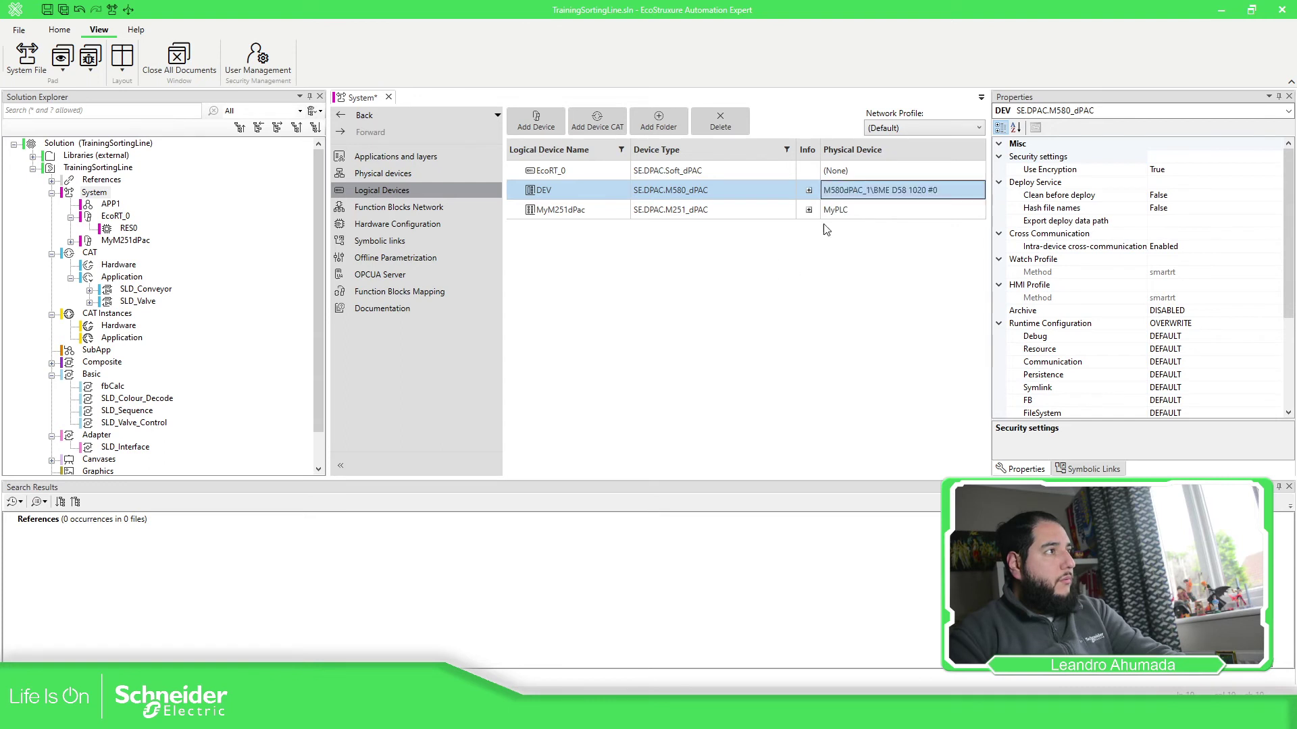
Step: Change the device type of EcoRT_0 to SE.DPAC.M251_dPAC and map it to the physical device M251dPAC_1
{"action": "left_click", "coordinate": [756, 196]}
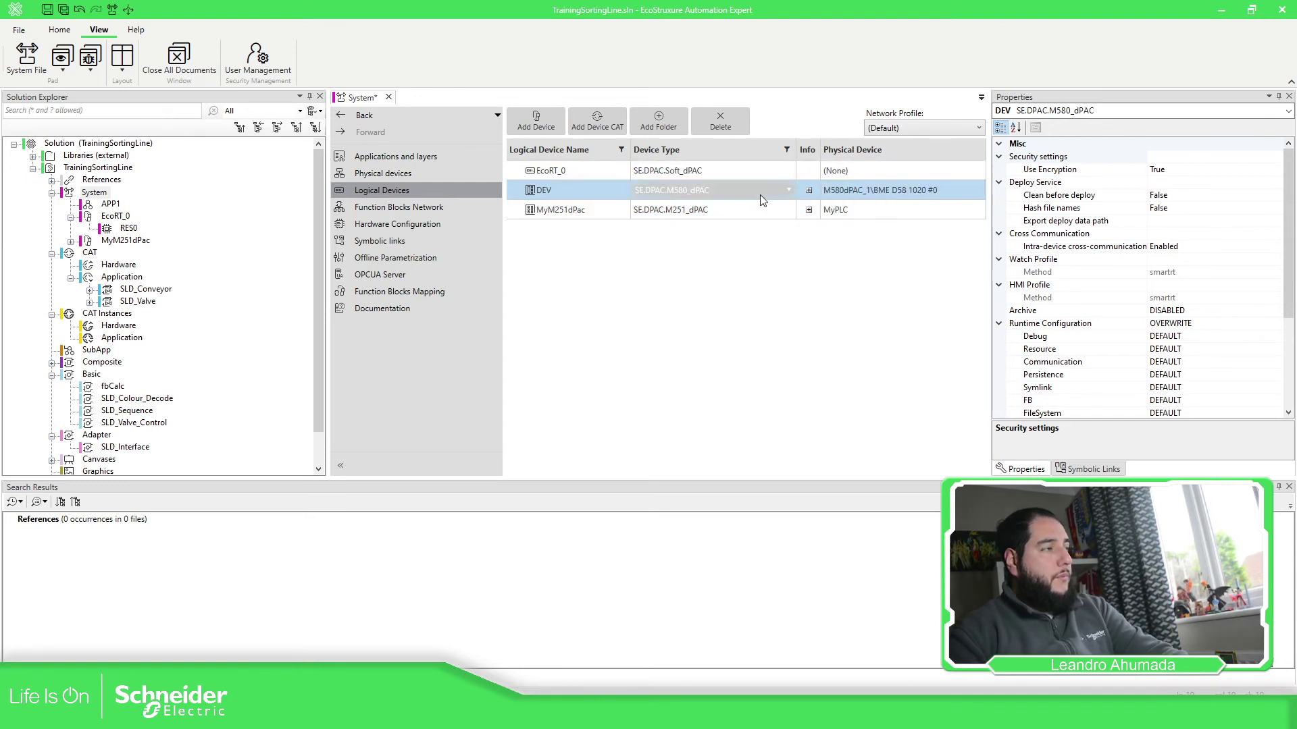
{"action": "left_click", "coordinate": [782, 192]}
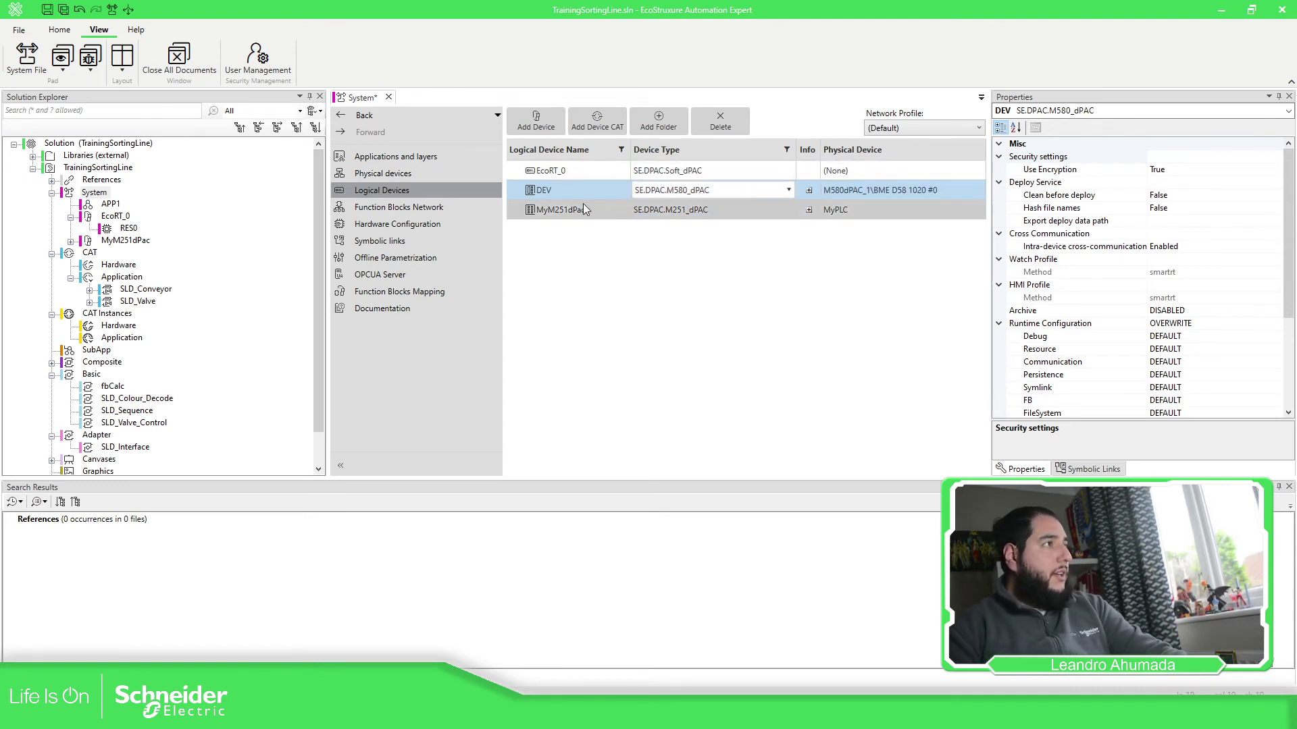
{"action": "left_click", "coordinate": [786, 172]}
{"action": "left_click", "coordinate": [783, 172]}
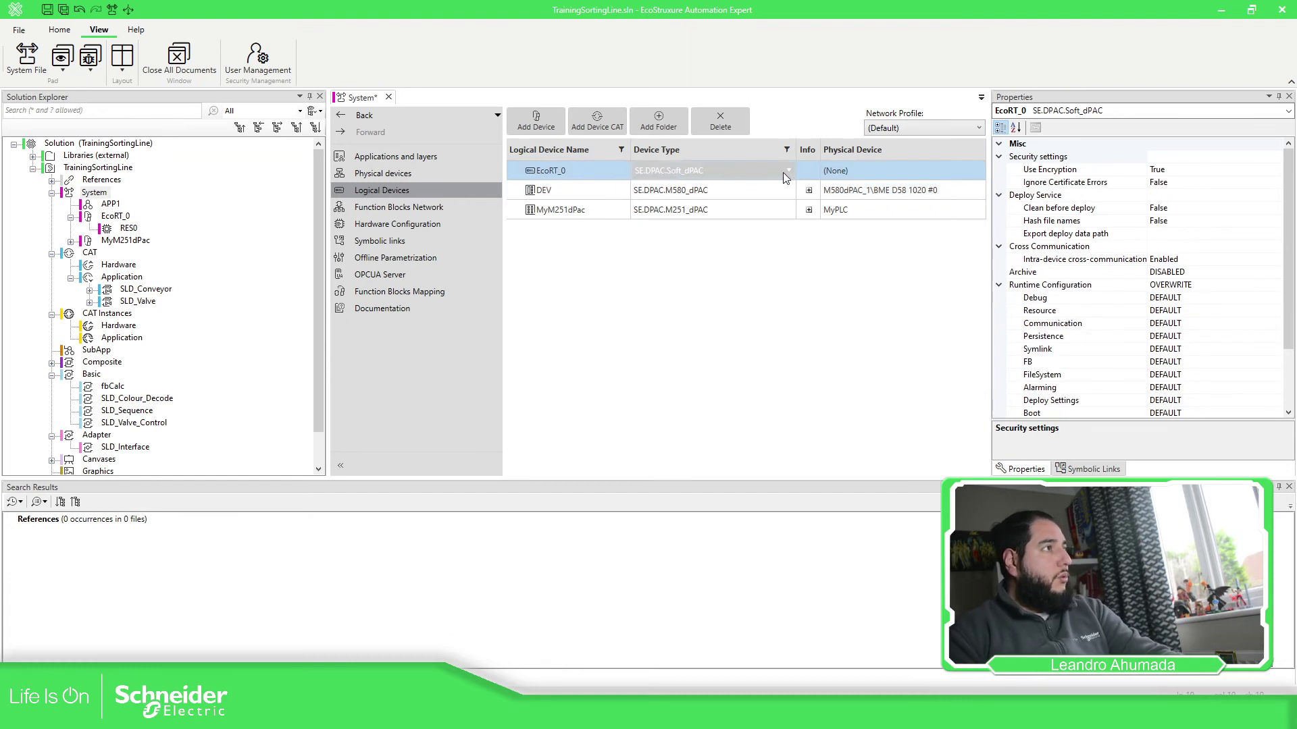
{"action": "left_click", "coordinate": [785, 170]}
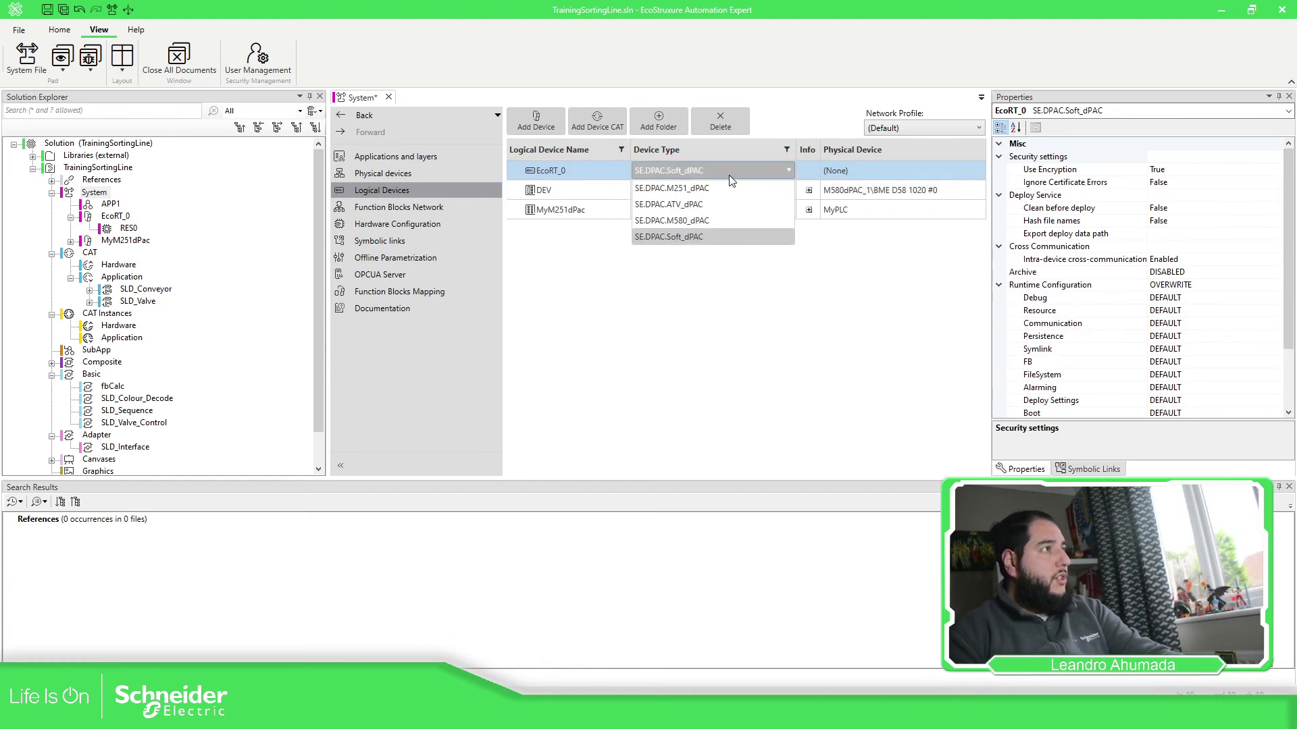
{"action": "left_click", "coordinate": [691, 189]}
{"action": "left_click", "coordinate": [795, 458]}
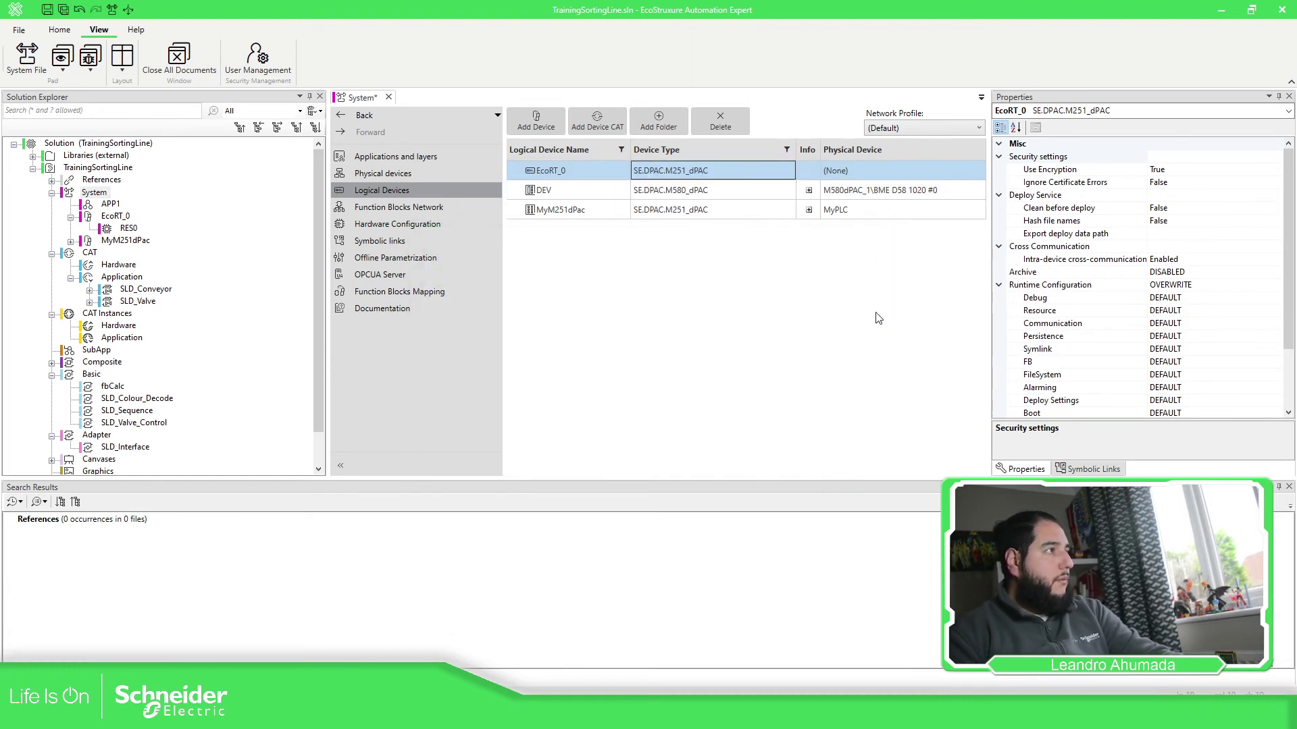
{"action": "left_click", "coordinate": [943, 174]}
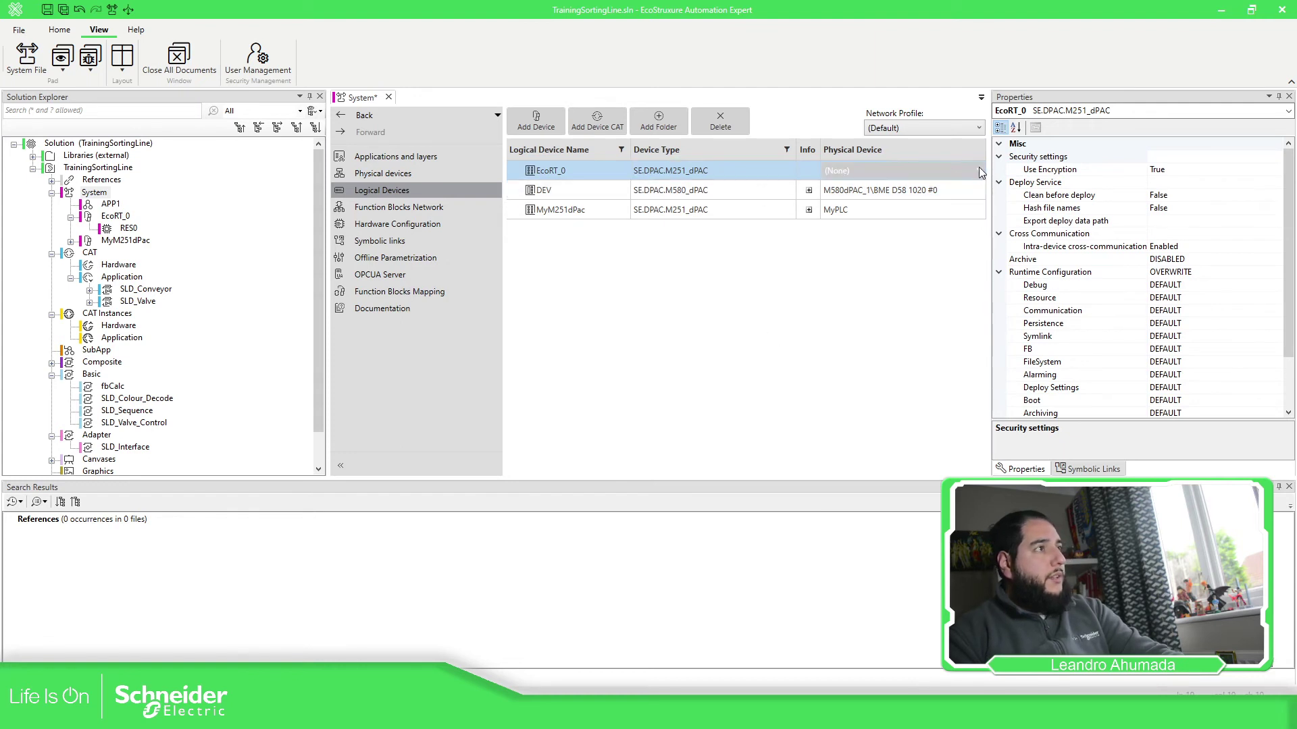
{"action": "left_click", "coordinate": [953, 174]}
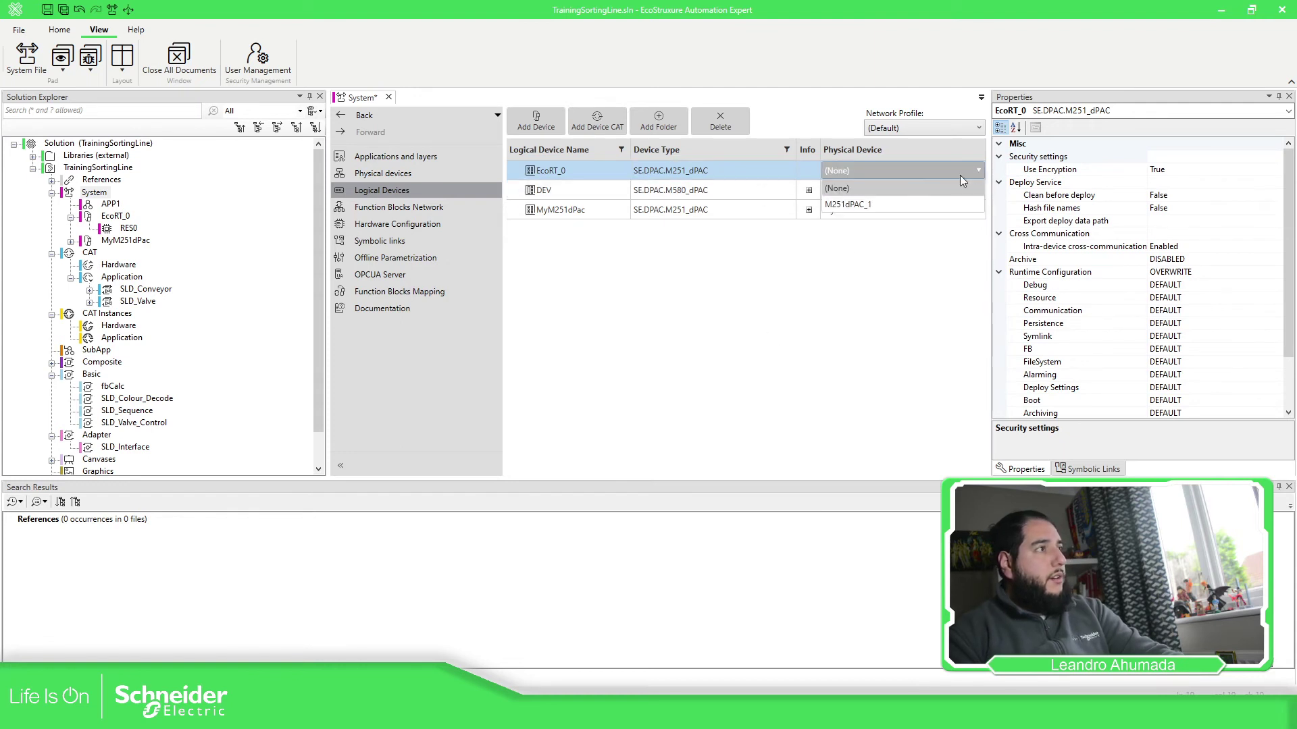
{"action": "left_click", "coordinate": [854, 206]}
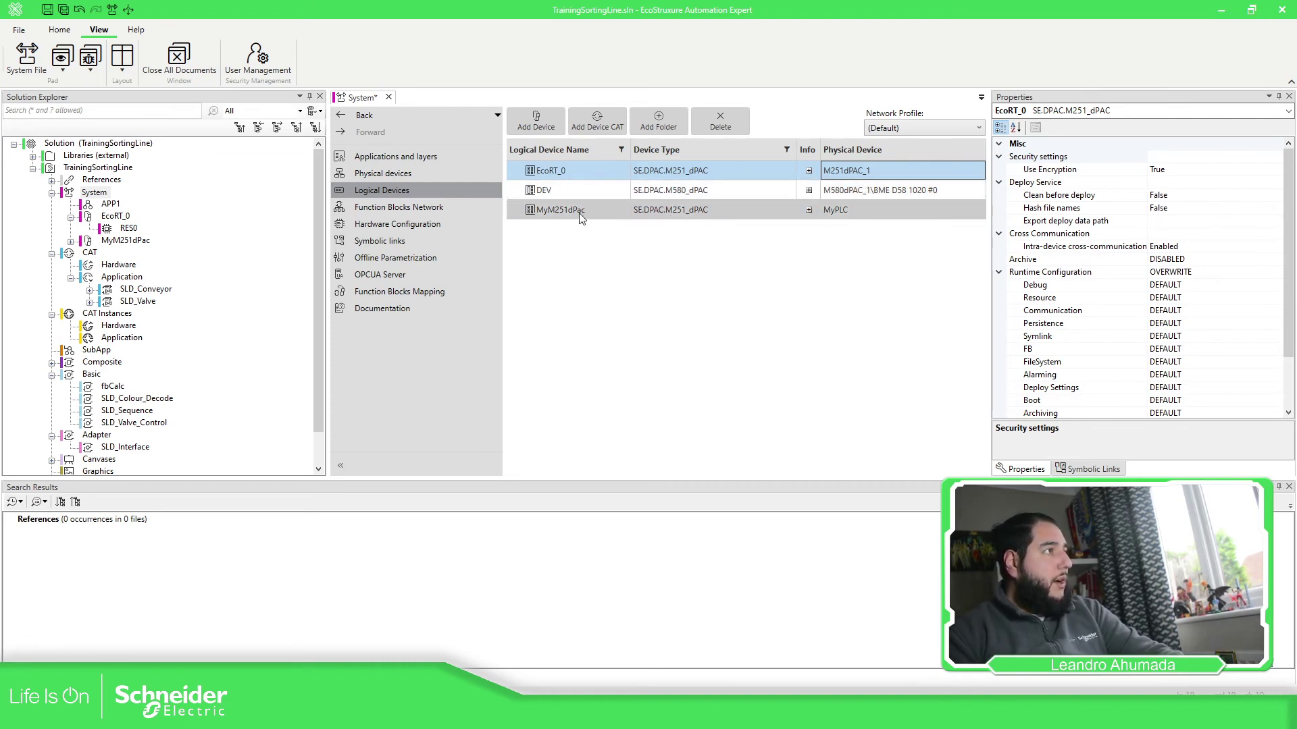
Step: Delete the logical device EcoRT_0
{"action": "right_click", "coordinate": [573, 170]}
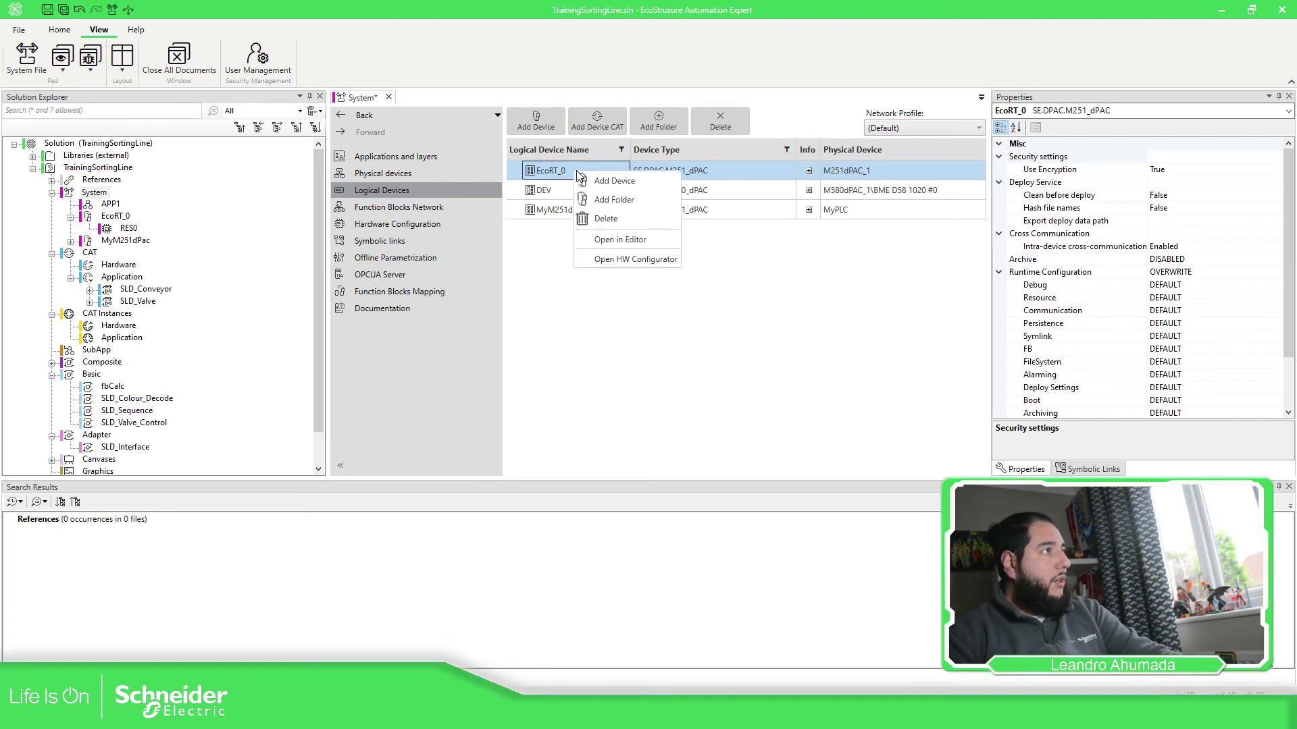
{"action": "key", "text": "Escape"}
{"action": "key", "text": "Delete"}
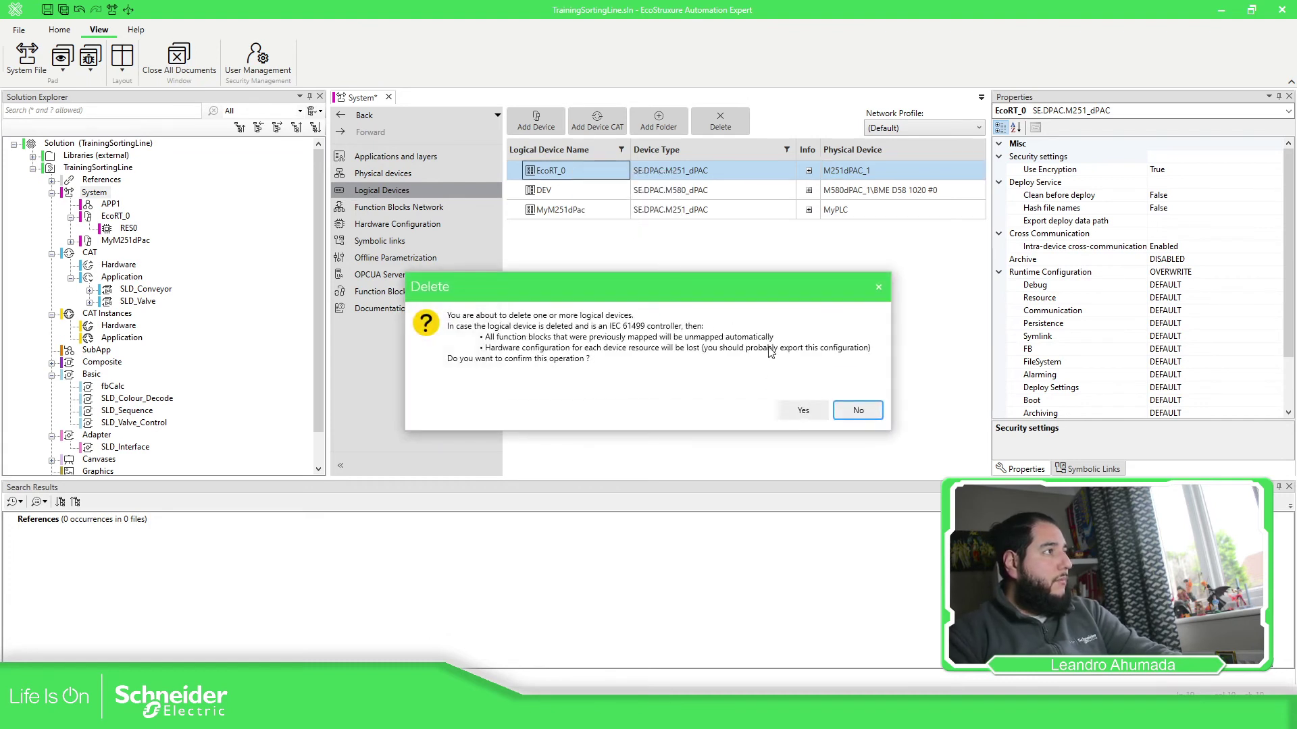
{"action": "left_click", "coordinate": [802, 411]}
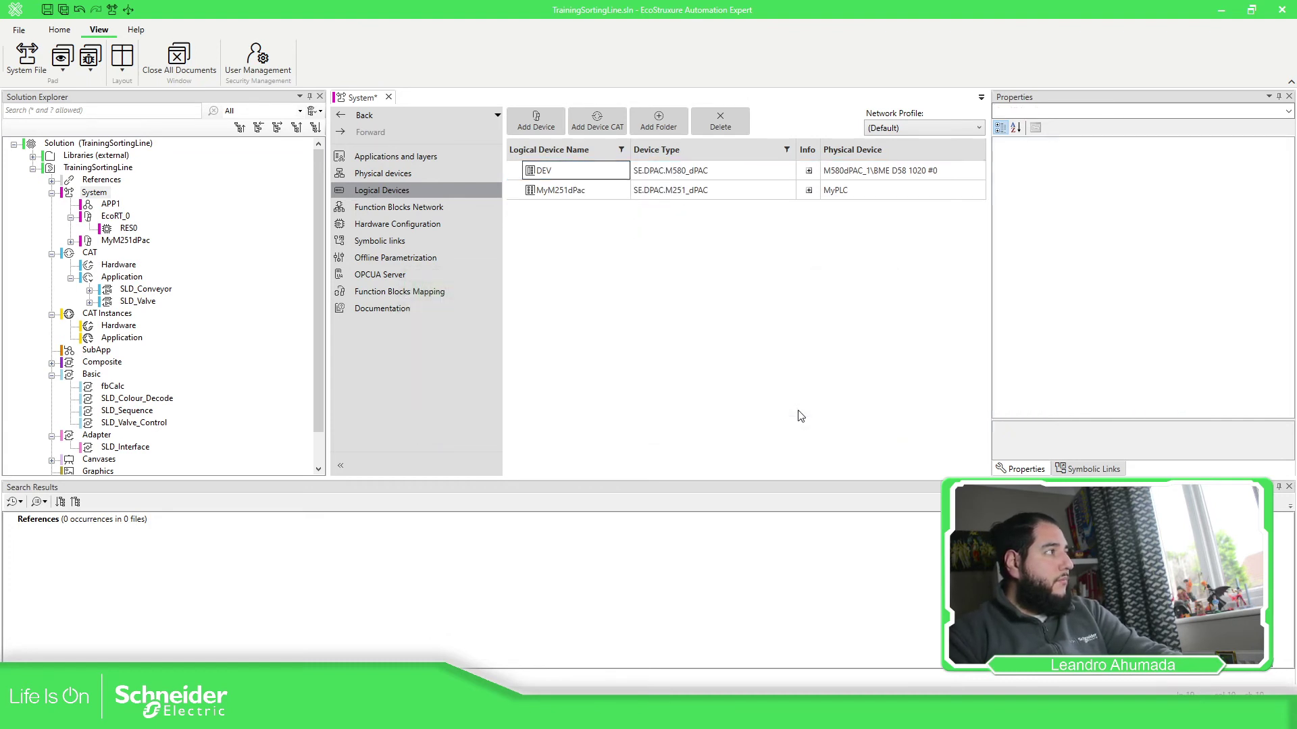
Step: Change the device type of DEV to SE.DPAC.M251_dPAC and map it to the physical device M251dPAC_1
{"action": "left_click", "coordinate": [710, 170]}
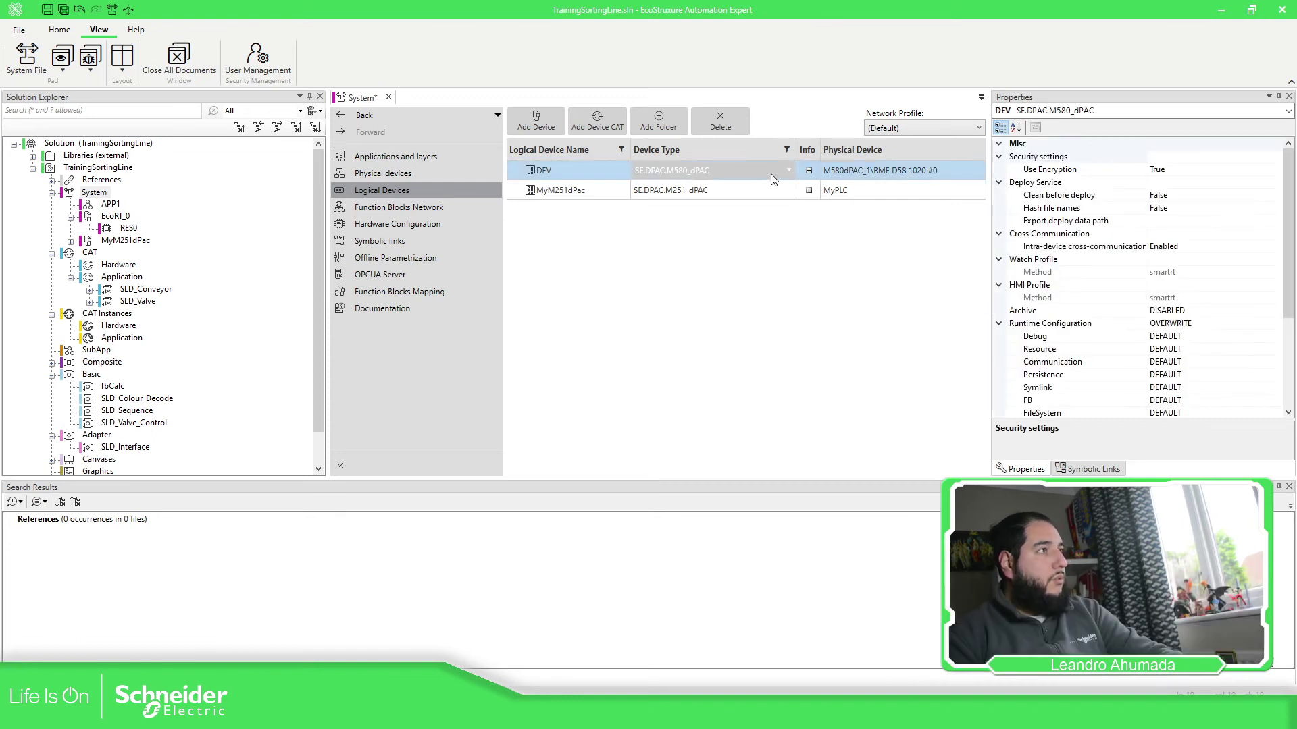
{"action": "left_click", "coordinate": [771, 173]}
{"action": "left_click", "coordinate": [689, 187]}
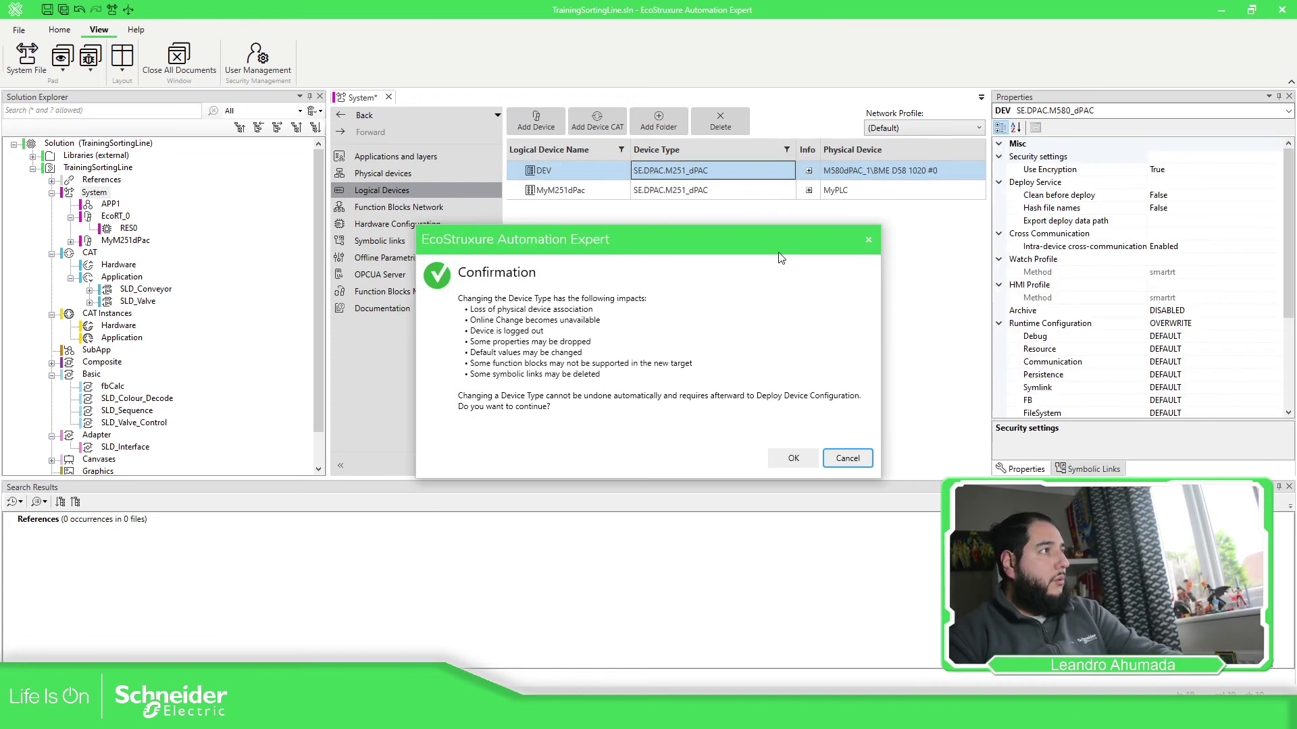
{"action": "left_click", "coordinate": [792, 459]}
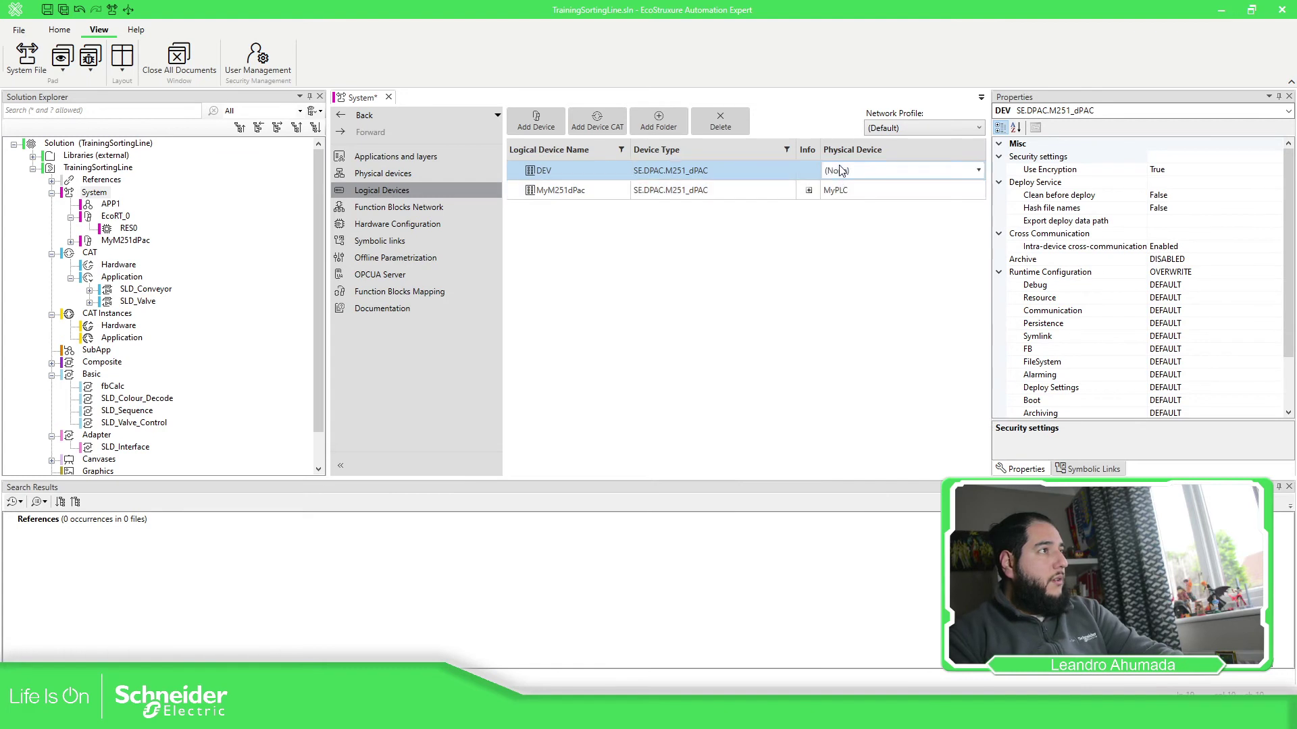
{"action": "left_click", "coordinate": [971, 170]}
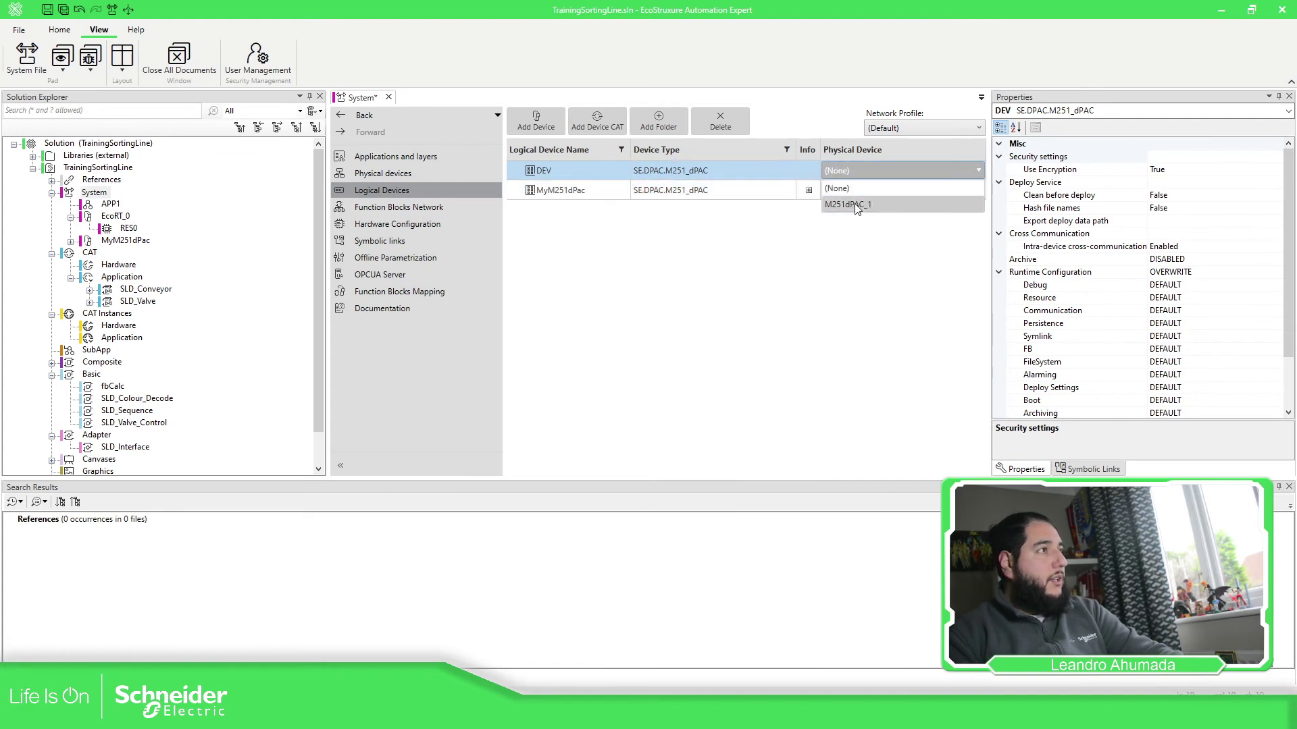
{"action": "left_click", "coordinate": [853, 205]}
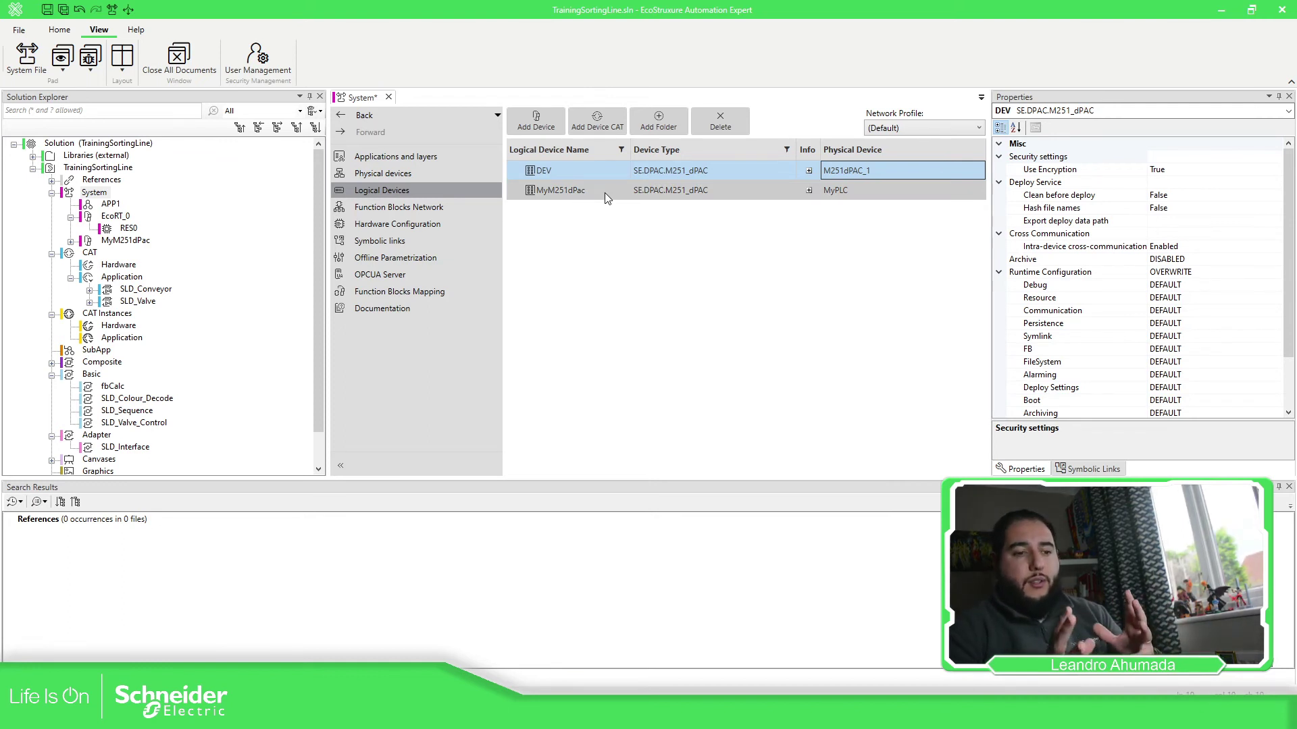
Step: Set the physical device of MyM251dPac to (None) and map DEV to MyPLC instead
{"action": "left_click", "coordinate": [921, 190]}
{"action": "left_click", "coordinate": [896, 189]}
{"action": "left_click", "coordinate": [852, 208]}
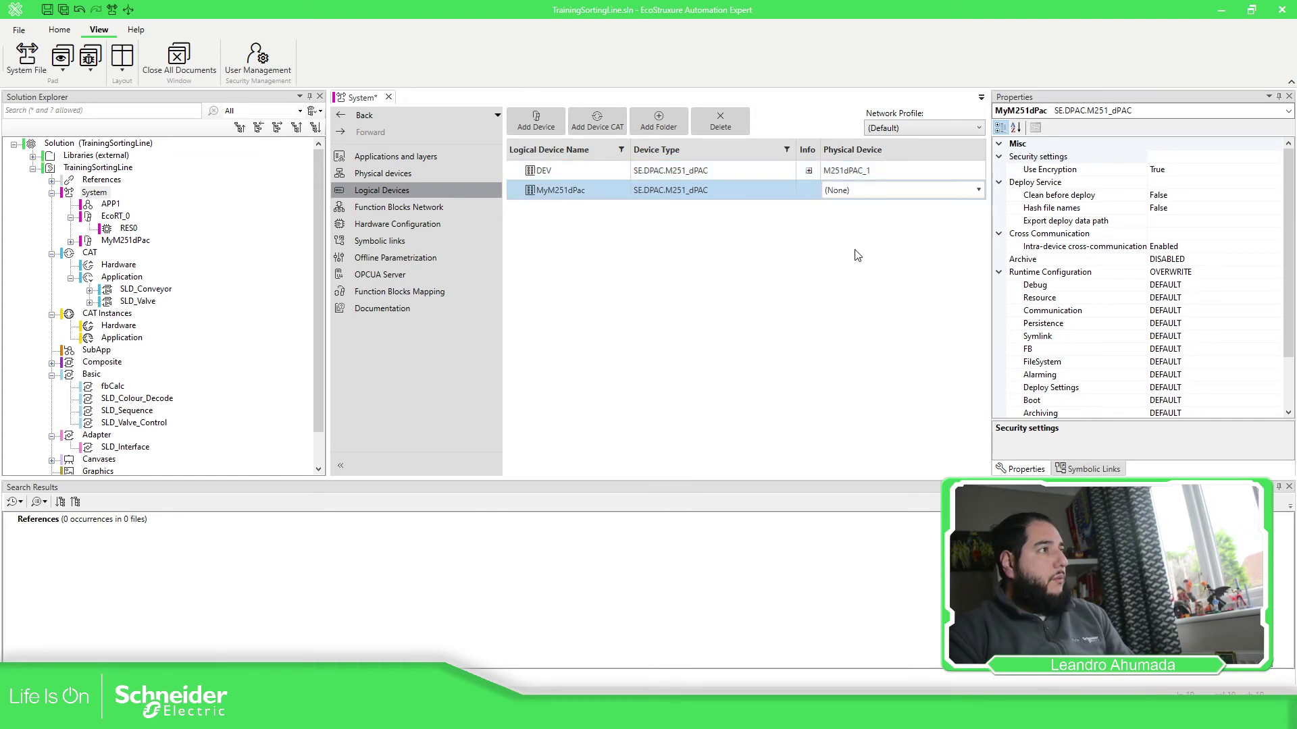
{"action": "left_click", "coordinate": [908, 171]}
{"action": "left_click", "coordinate": [864, 173]}
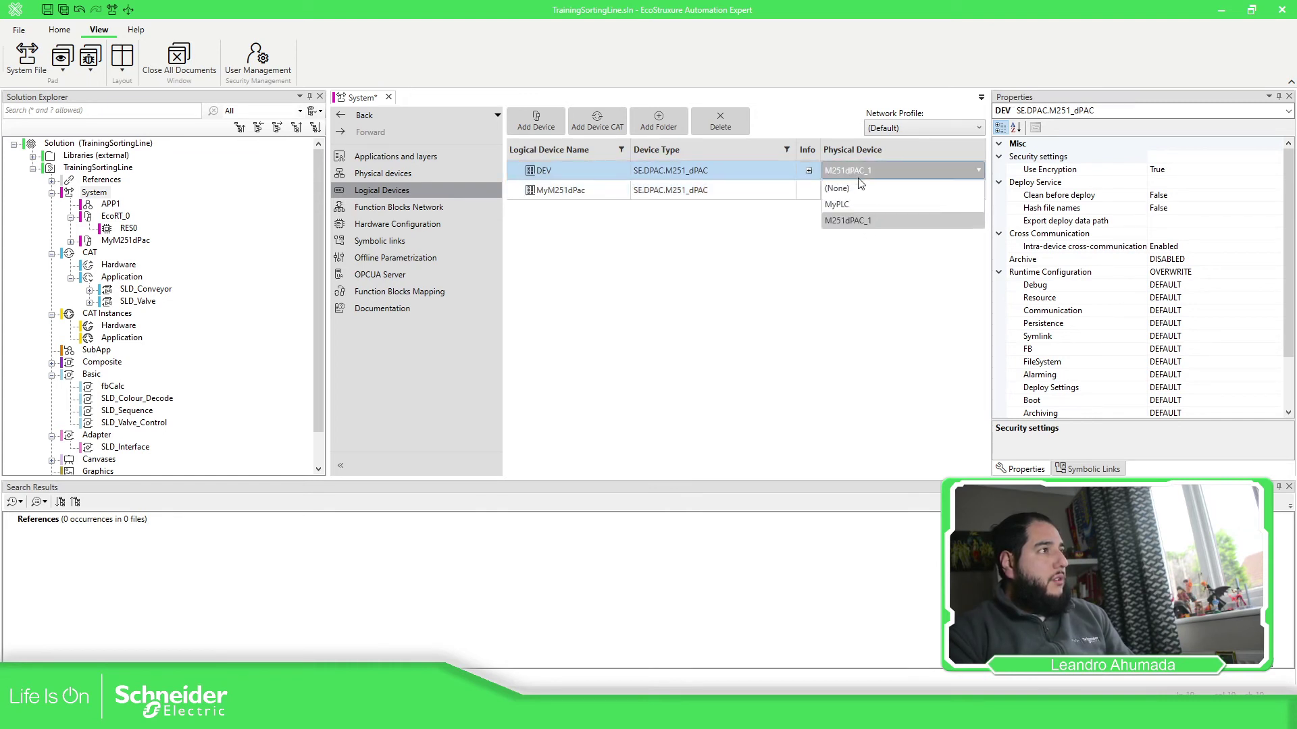
{"action": "left_click", "coordinate": [840, 204]}
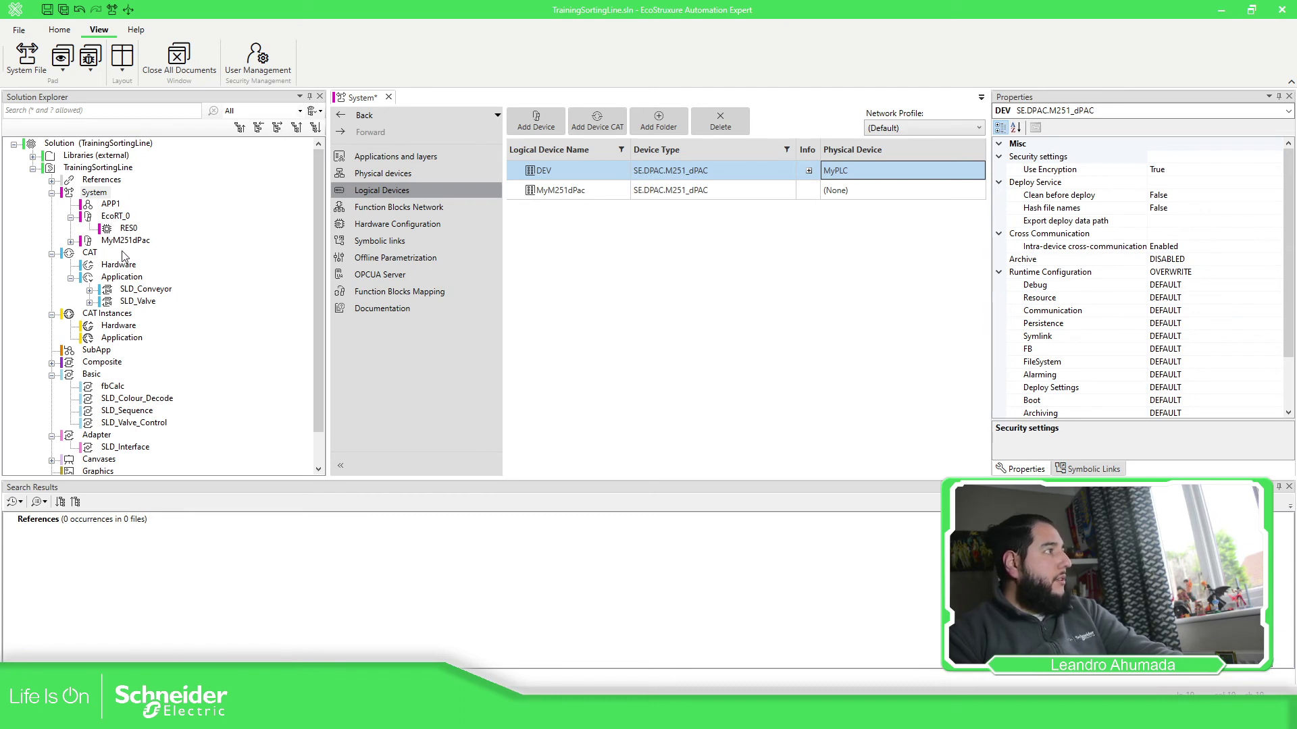
Step: Save everything and expand DEV and MyM251dPac in the solution tree to show their RES0 resources
{"action": "left_click", "coordinate": [63, 10]}
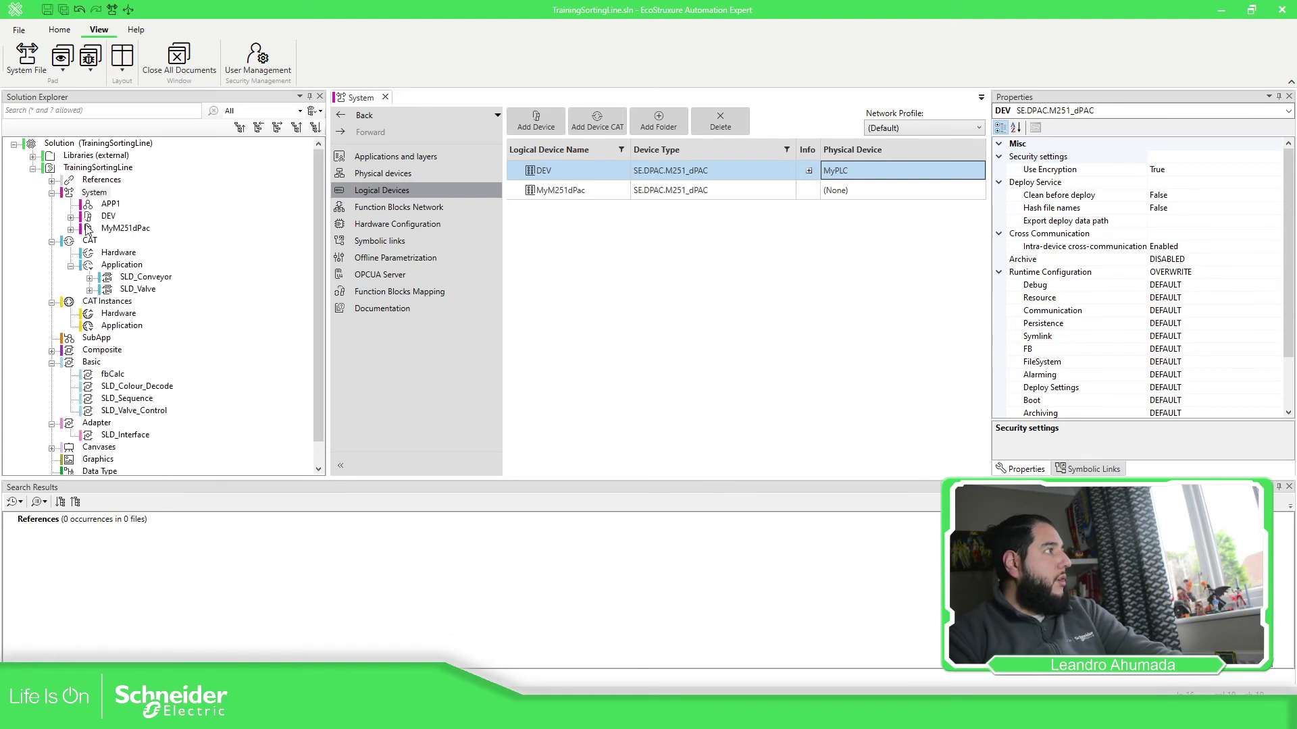
{"action": "left_click", "coordinate": [70, 217]}
{"action": "double_click", "coordinate": [129, 241]}
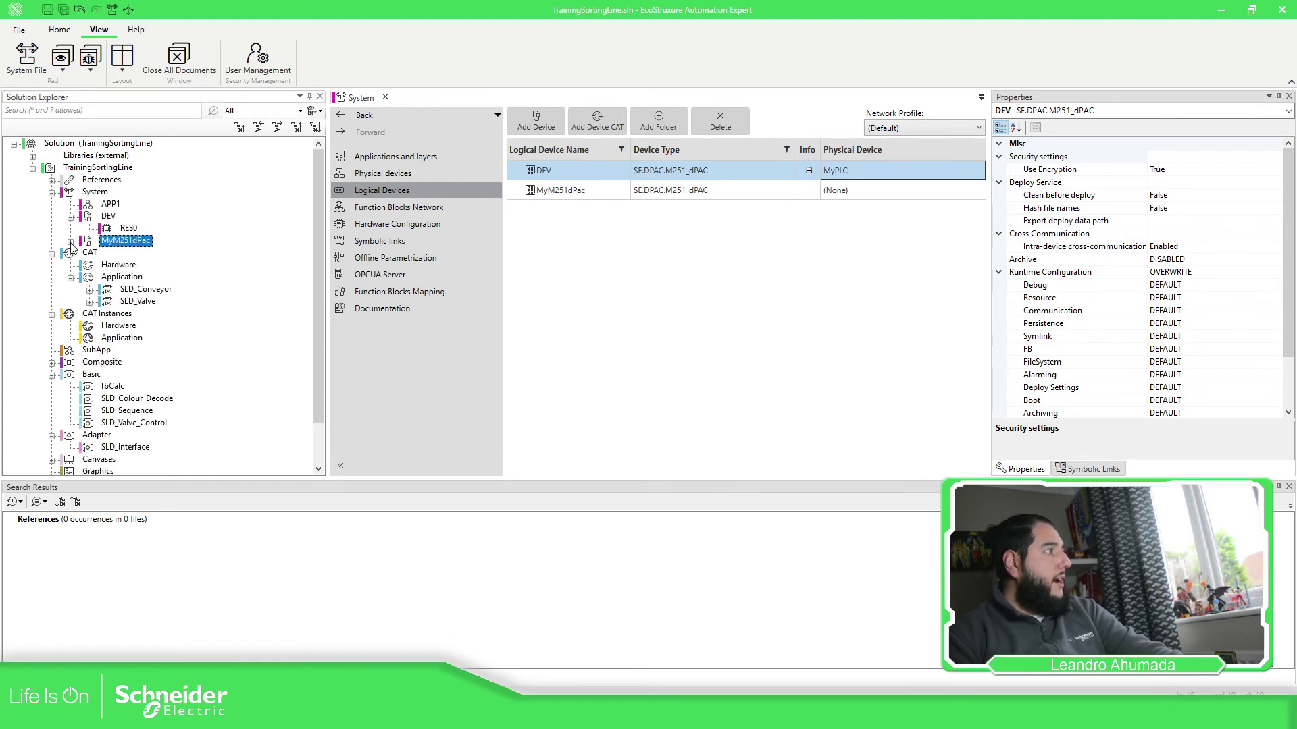
{"action": "left_click", "coordinate": [110, 229]}
{"action": "left_click", "coordinate": [127, 253]}
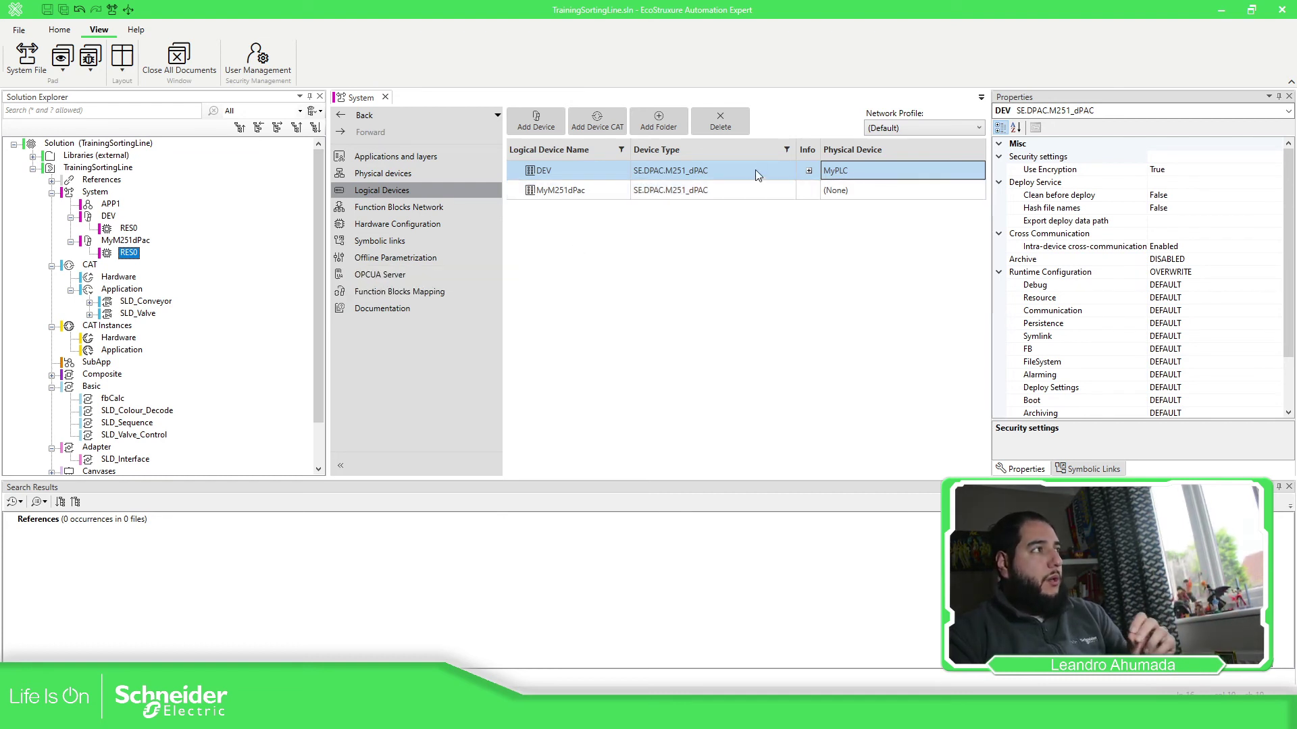
Step: Delete the logical device DEV and map MyM251dPac to the physical device MyPLC
{"action": "right_click", "coordinate": [562, 169]}
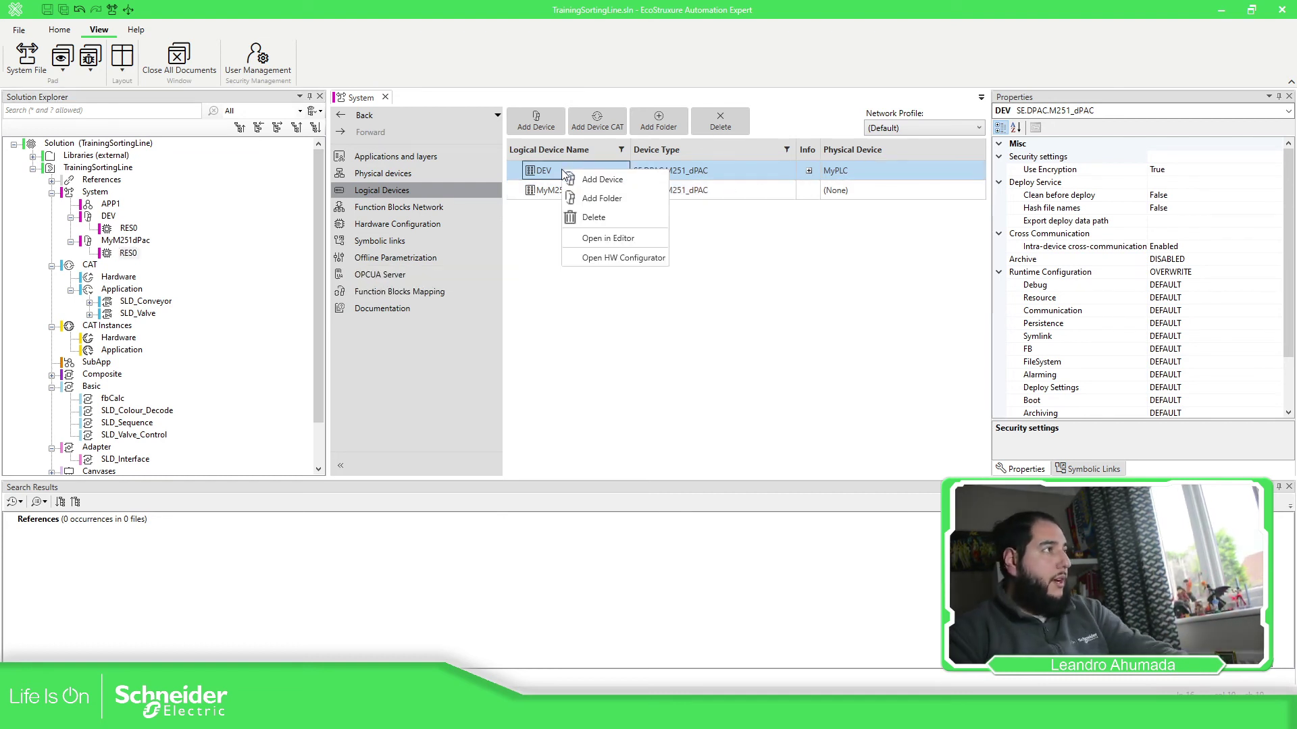
{"action": "left_click", "coordinate": [614, 216]}
{"action": "left_click", "coordinate": [803, 410]}
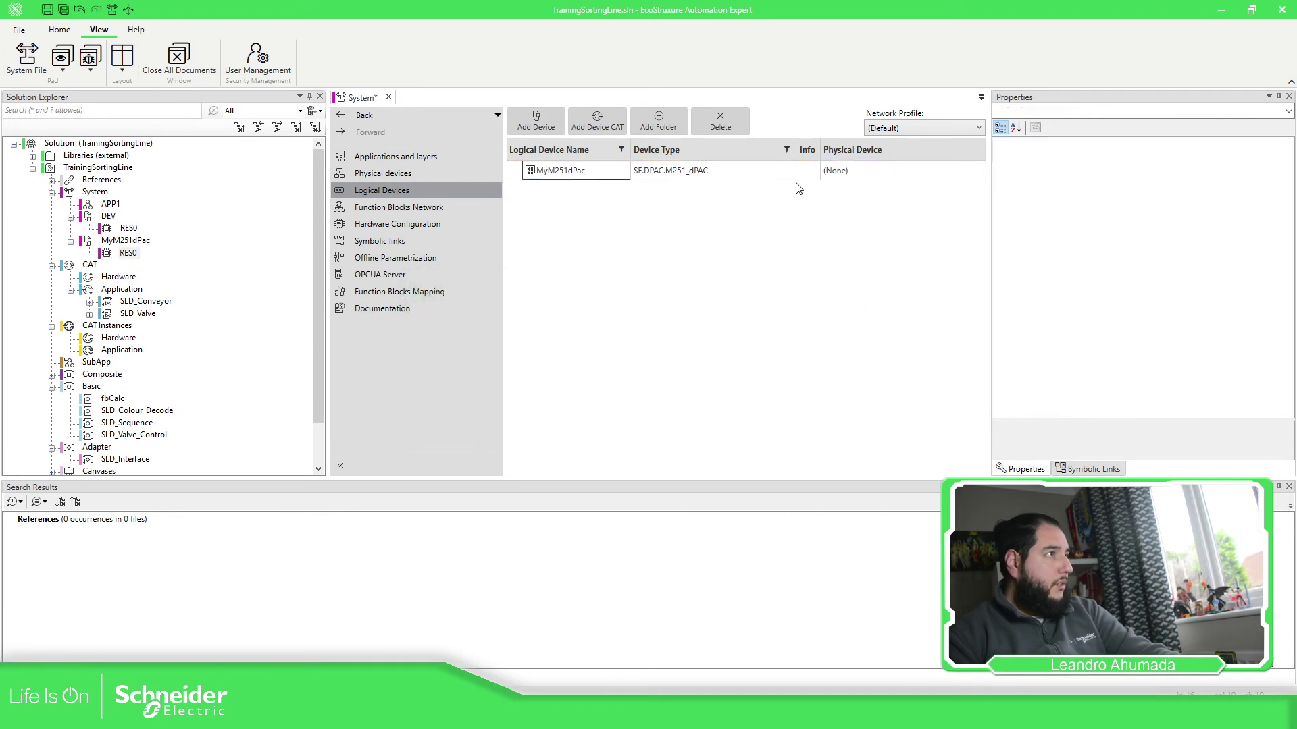
{"action": "left_click", "coordinate": [966, 174]}
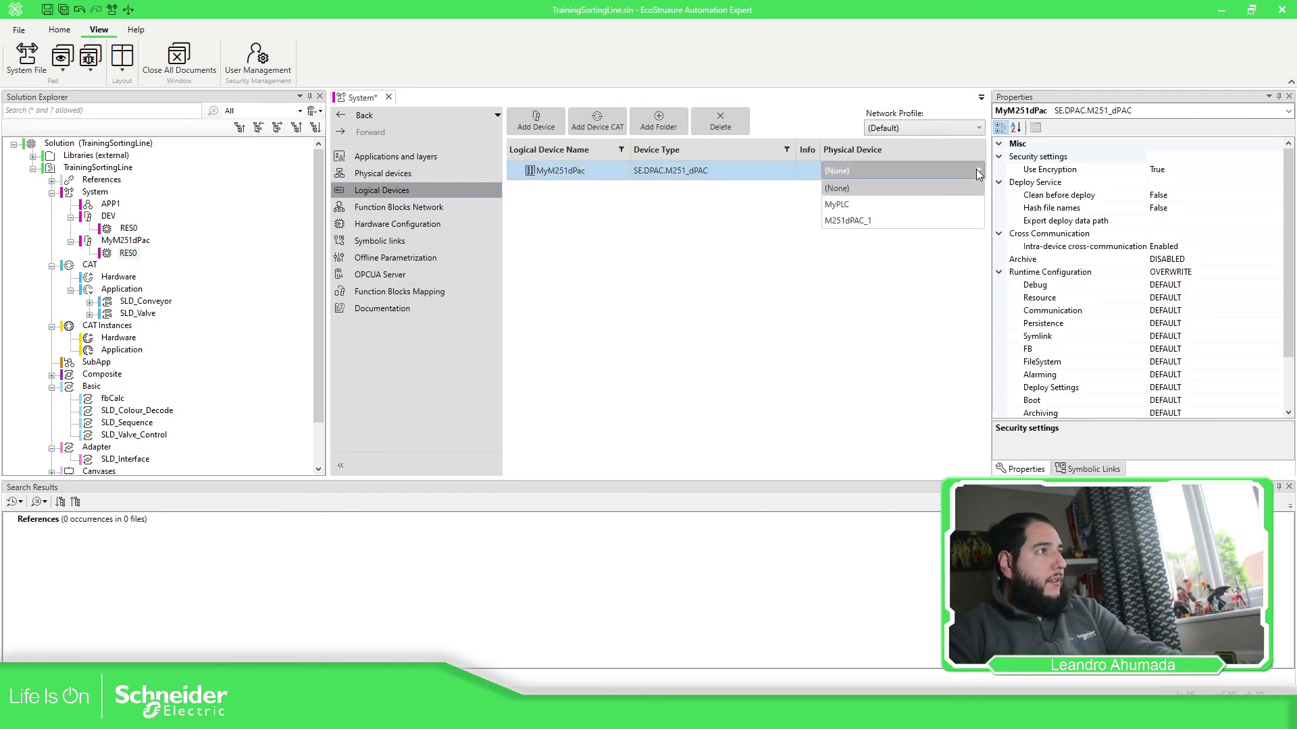
{"action": "left_click", "coordinate": [857, 208]}
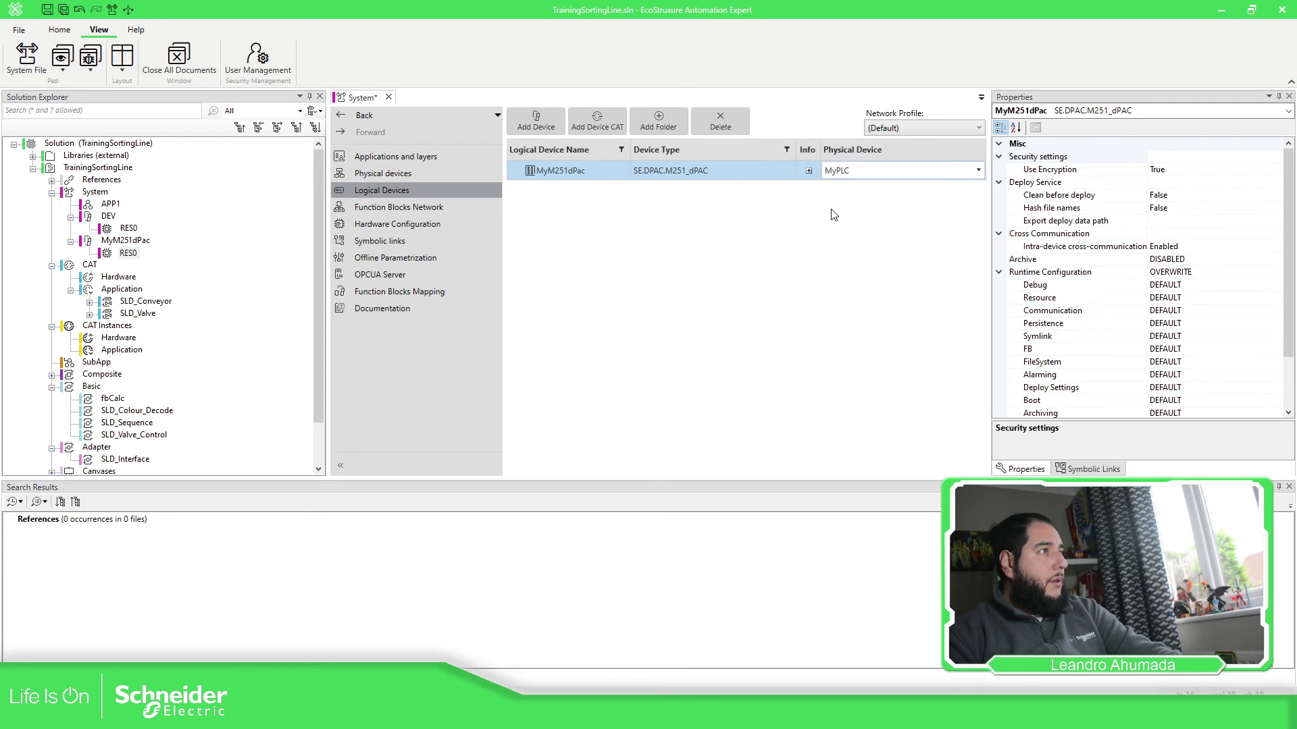
Step: Delete the physical devices M580dPAC_1 and M251dPAC_1 from the topology, and save all changes from the logical devices view
{"action": "left_click", "coordinate": [394, 205]}
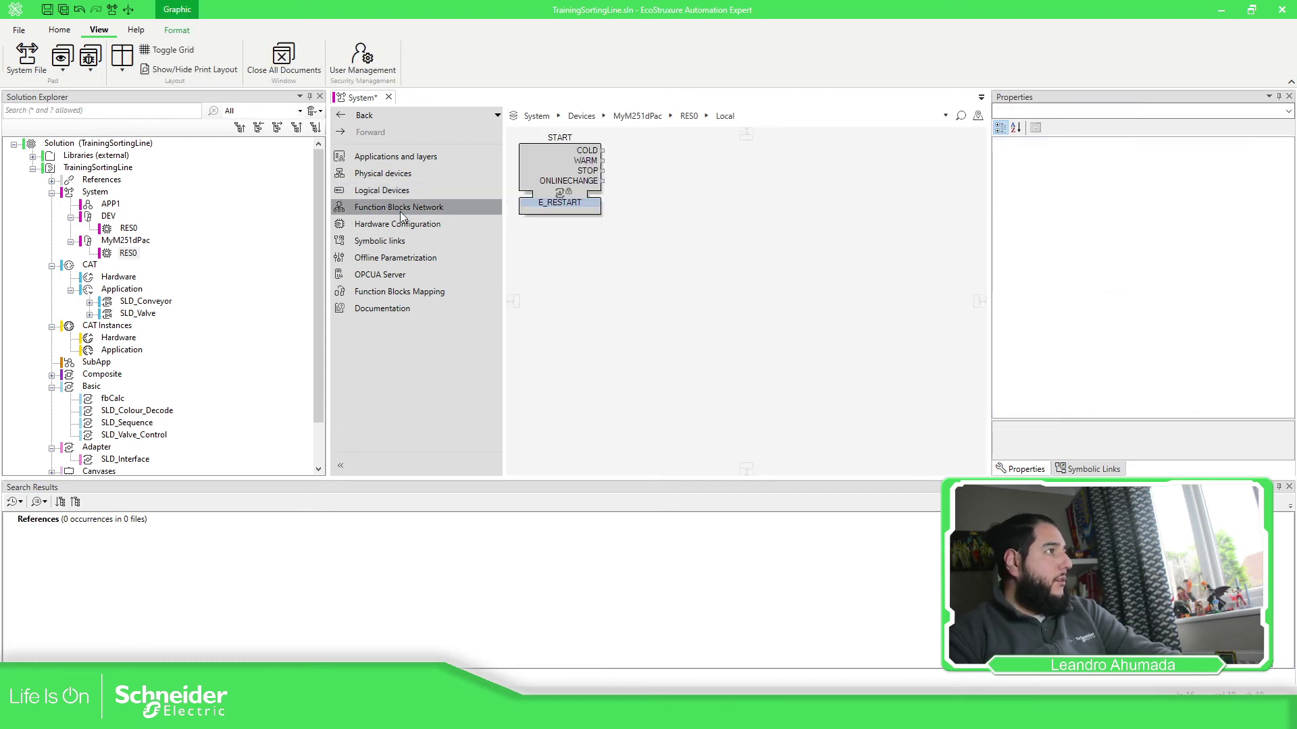
{"action": "left_click", "coordinate": [390, 176]}
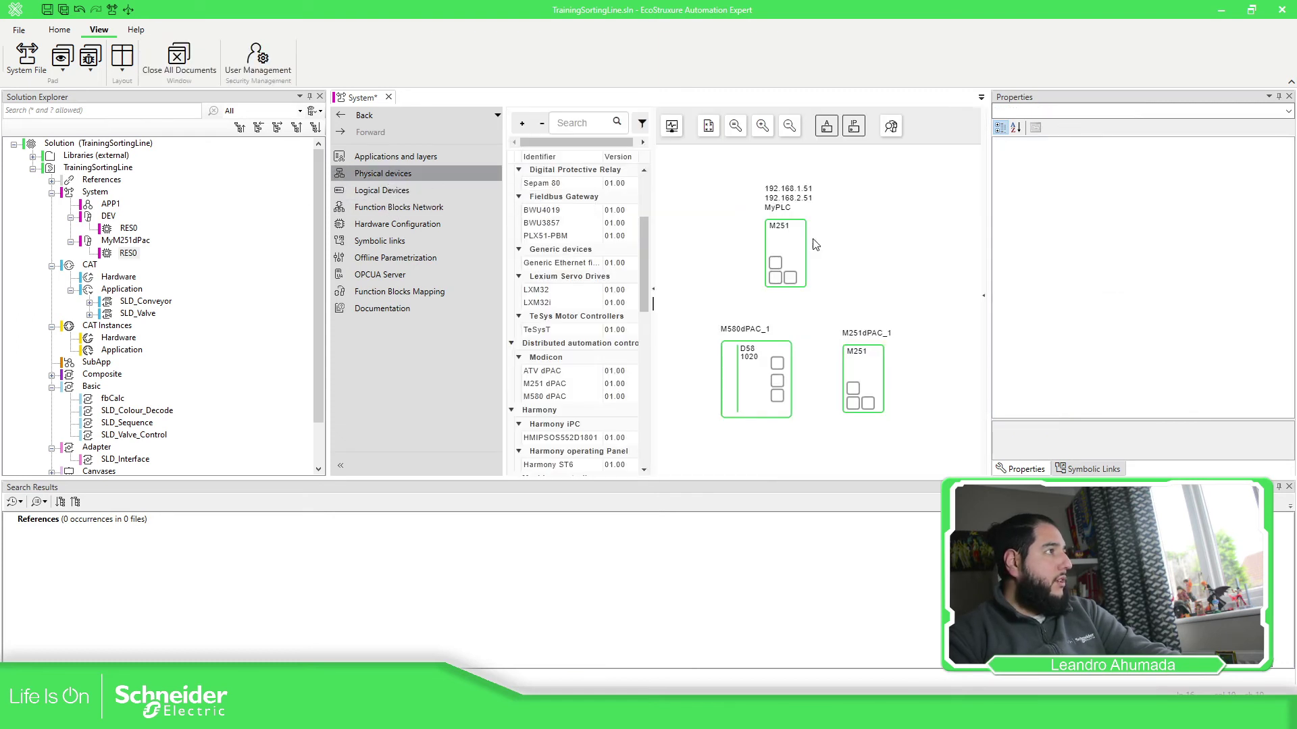
{"action": "left_click_drag", "start_coordinate": [916, 436], "coordinate": [689, 309]}
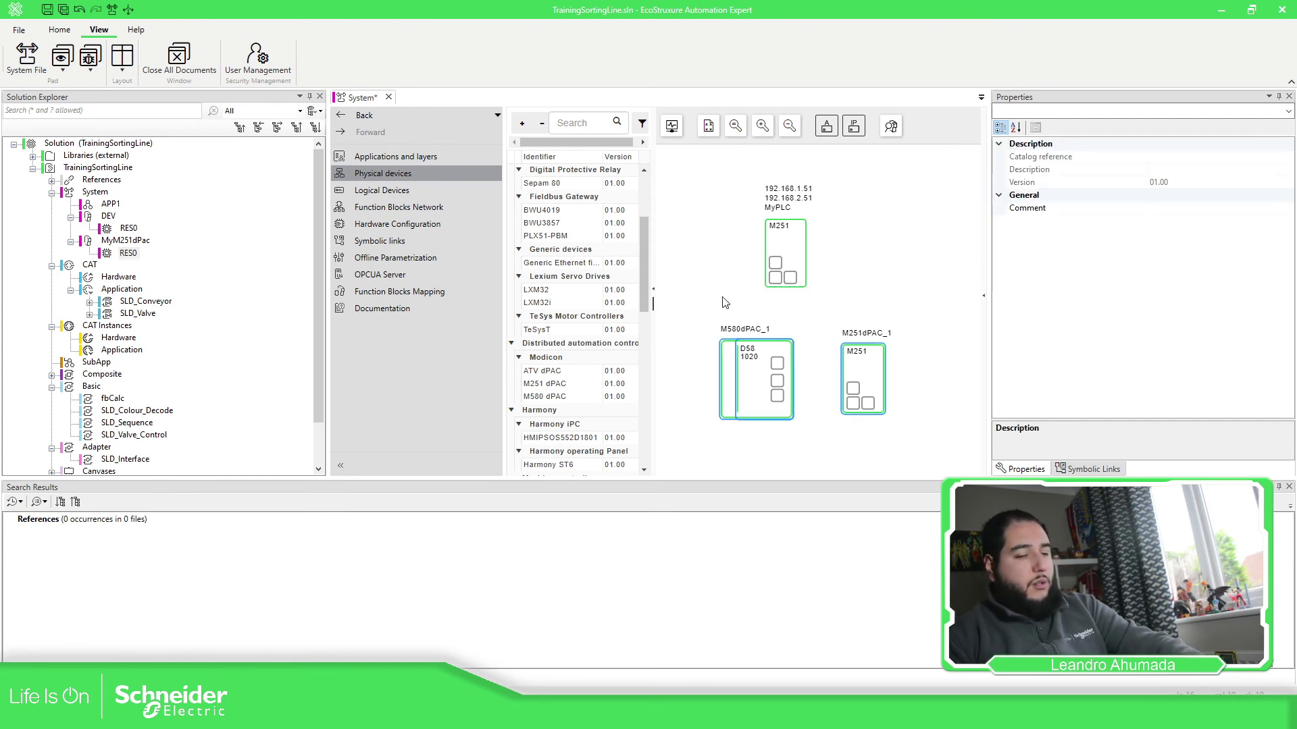
{"action": "key", "text": "Delete"}
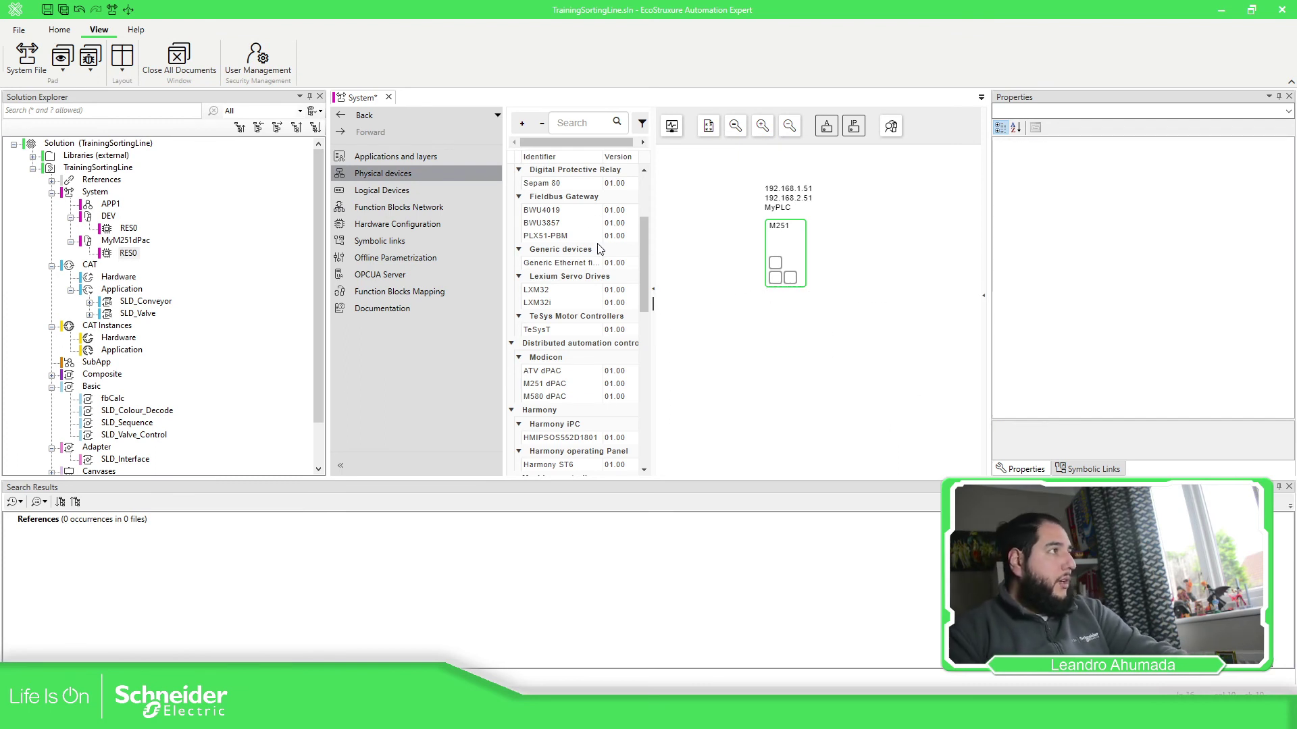
{"action": "scroll", "coordinate": [637, 295], "scroll_direction": "up", "scroll_amount": 3}
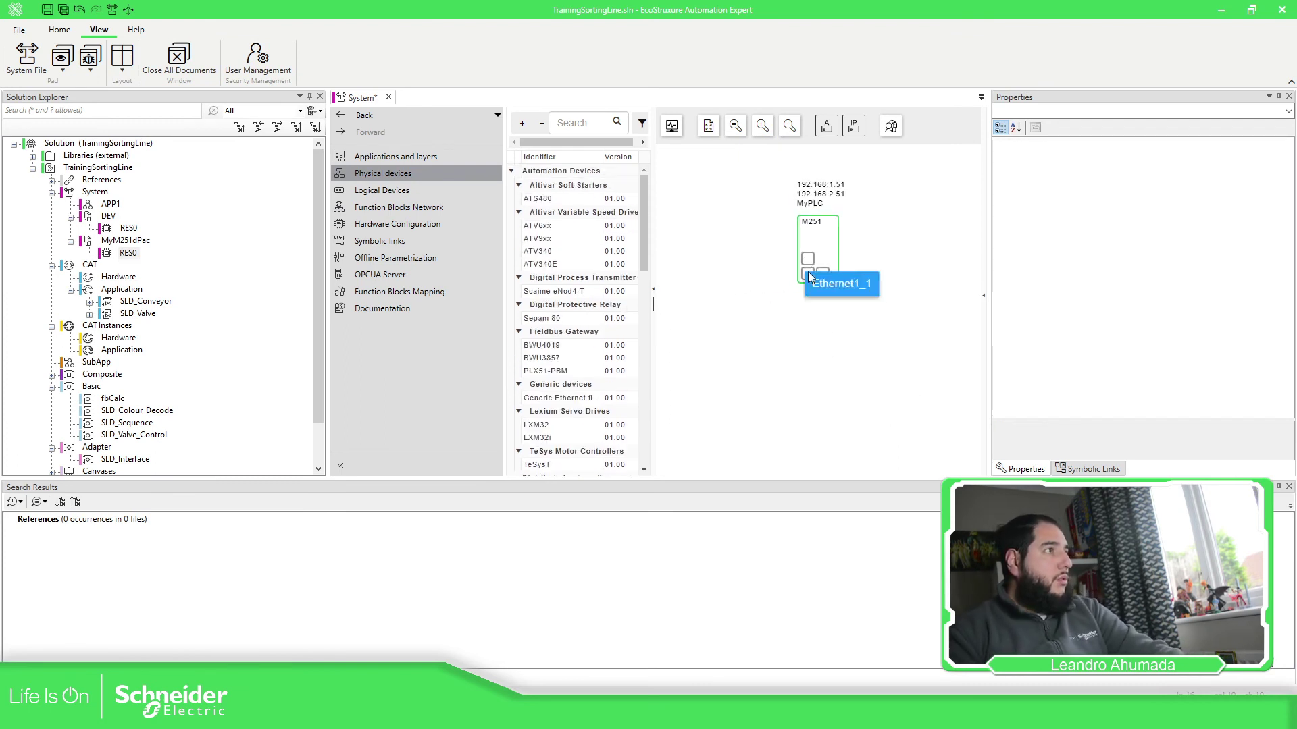
{"action": "left_click", "coordinate": [378, 191]}
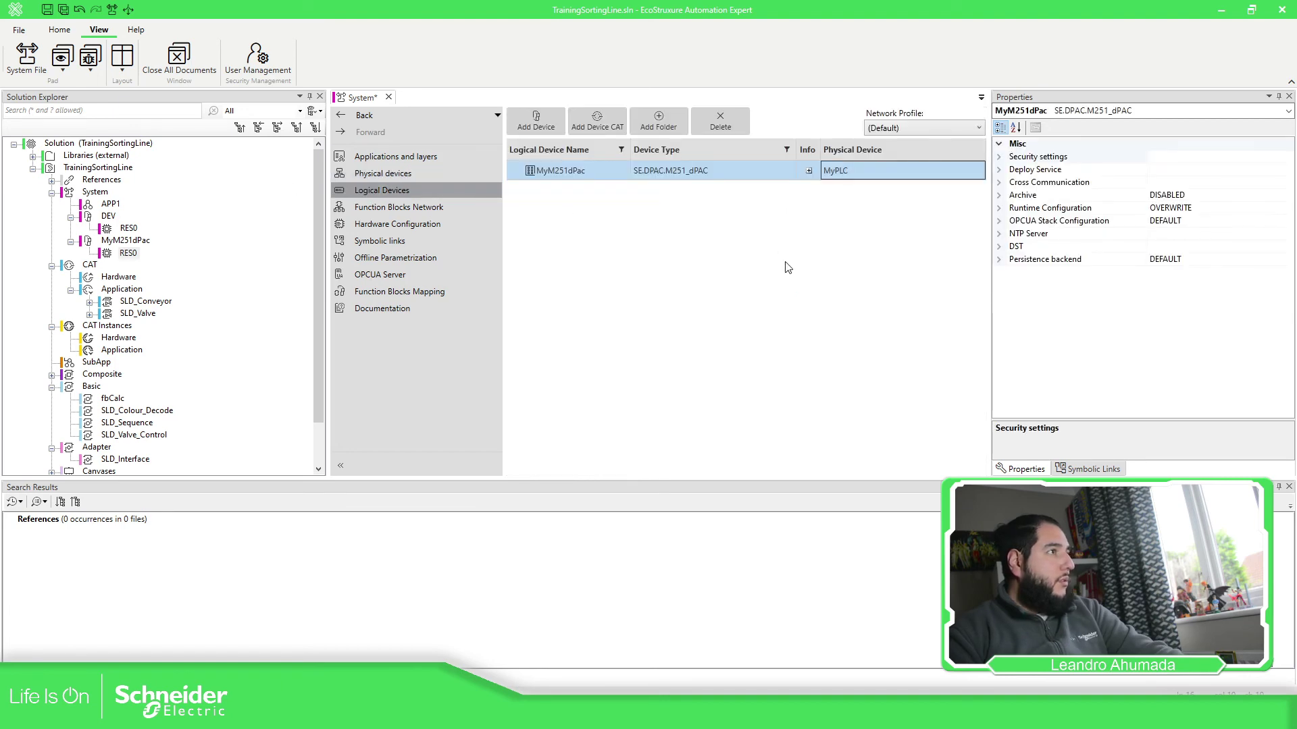
{"action": "left_click", "coordinate": [63, 10]}
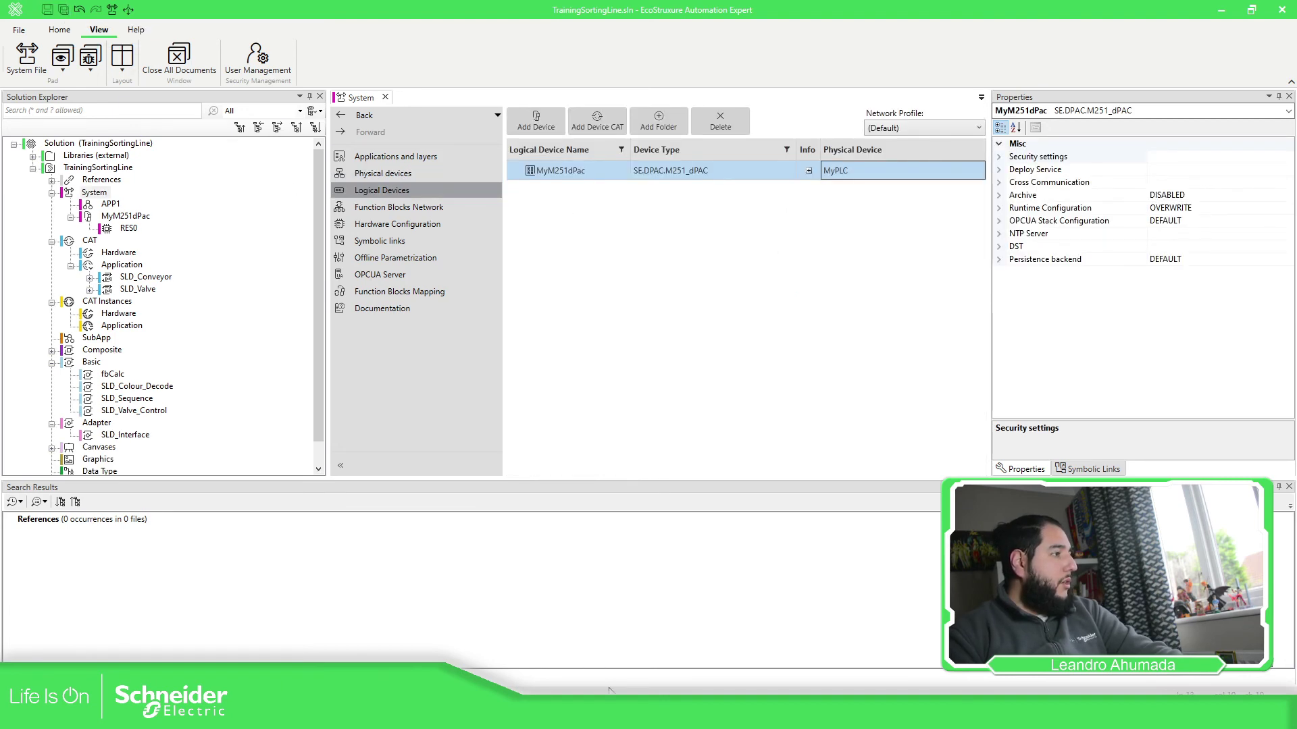
{"action": "mouse_move", "coordinate": [609, 690]}
{"action": "left_click", "coordinate": [607, 662]}
{"action": "key", "text": "Right"}
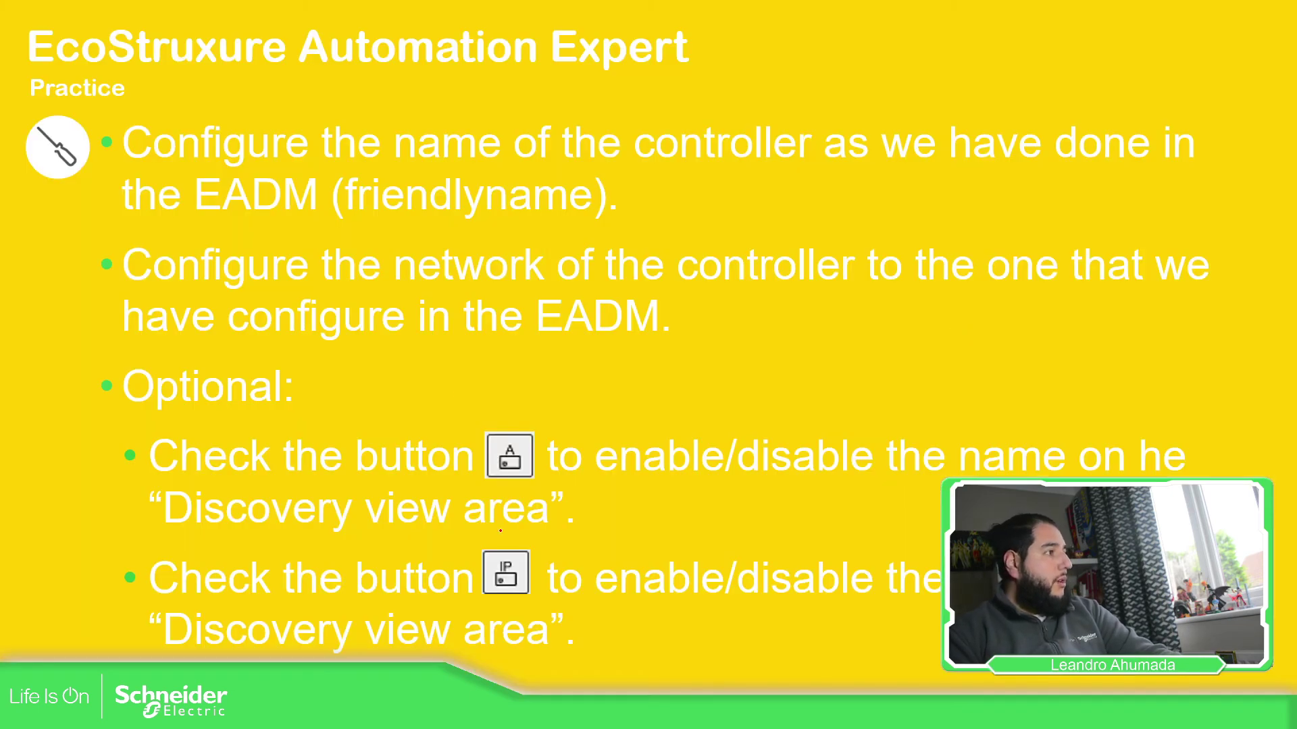
{"action": "key", "text": "Right"}
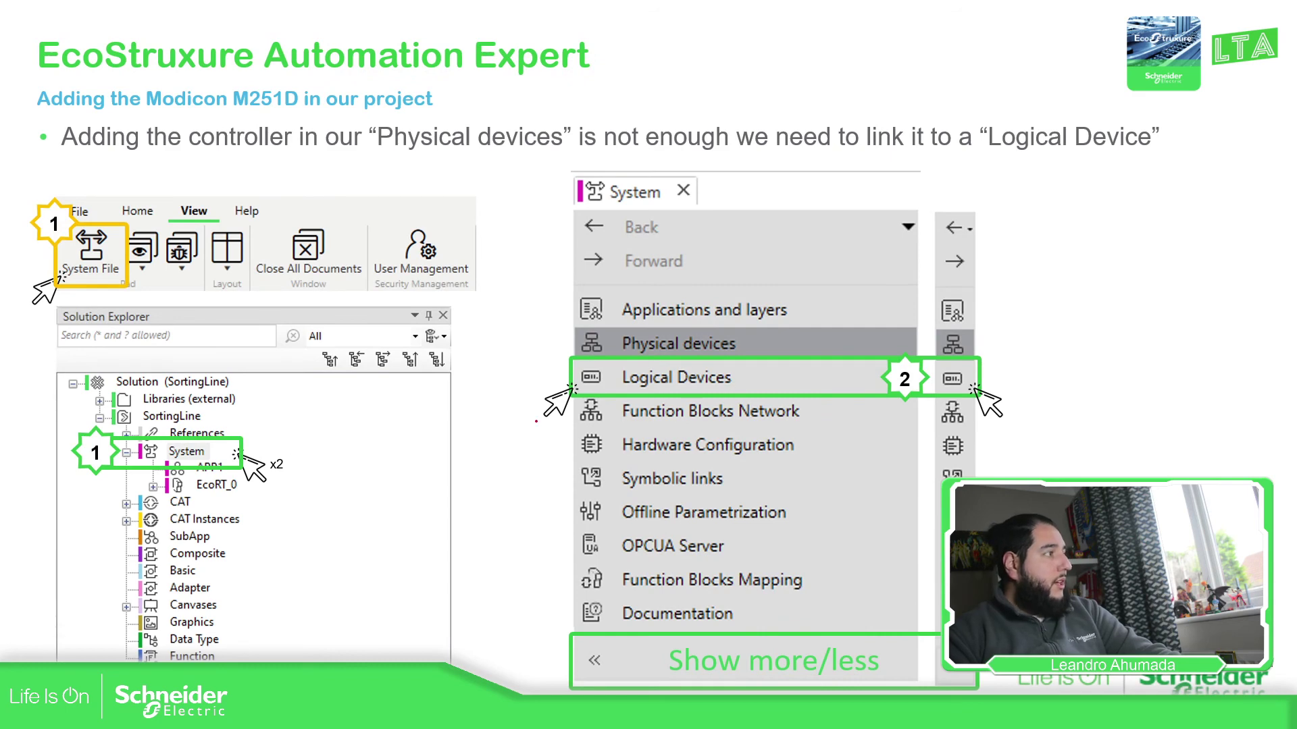
{"action": "key", "text": "Right"}
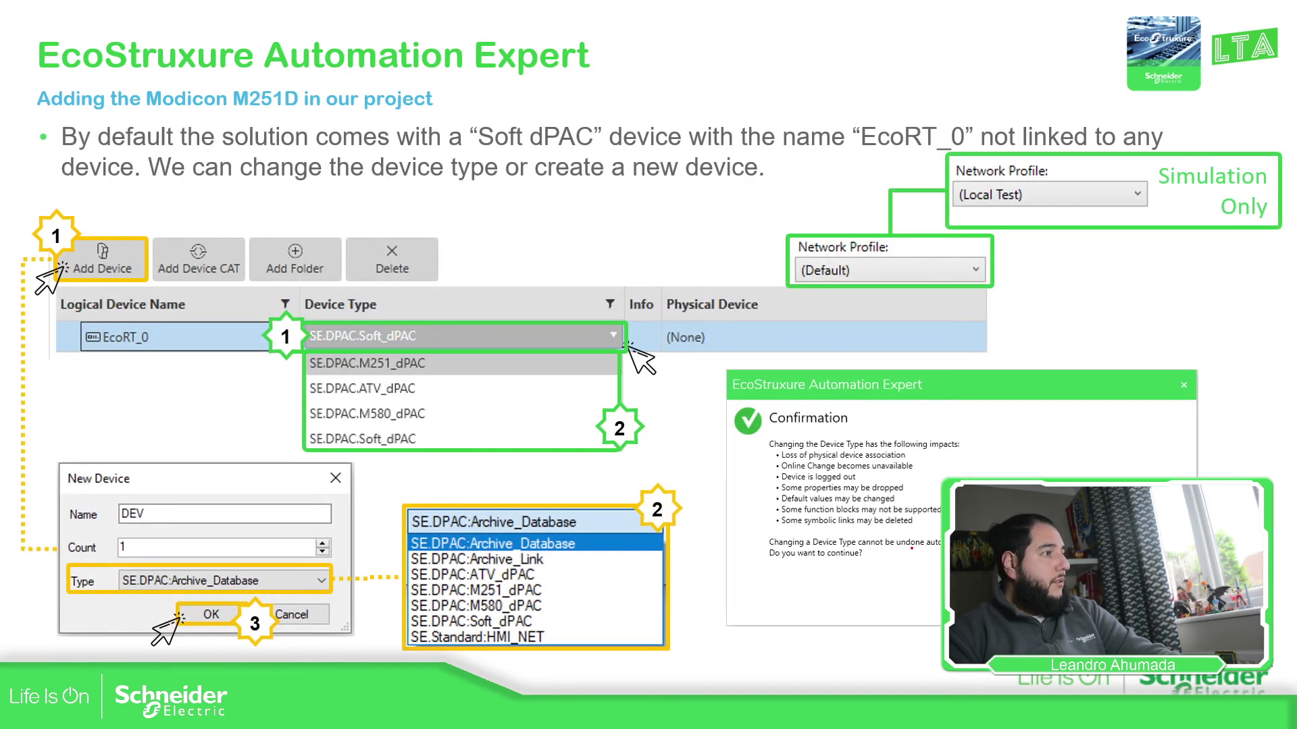
{"action": "key", "text": "Right"}
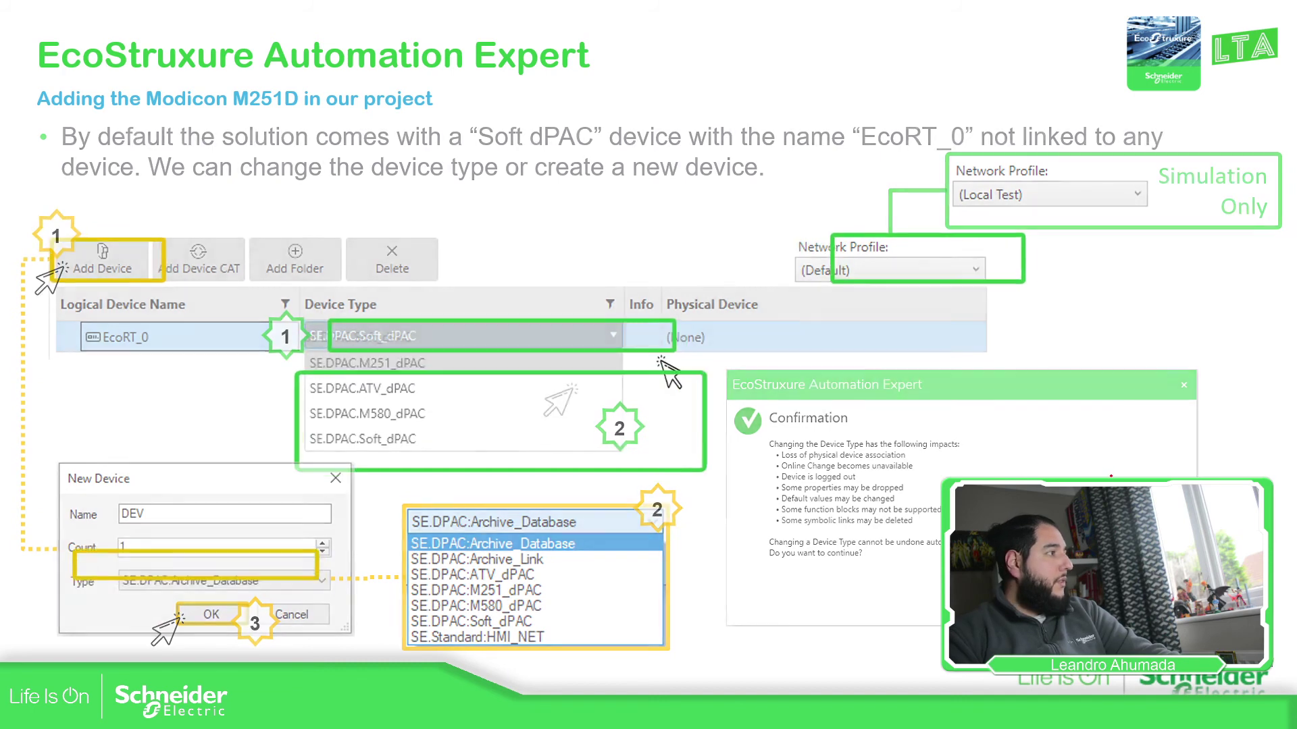